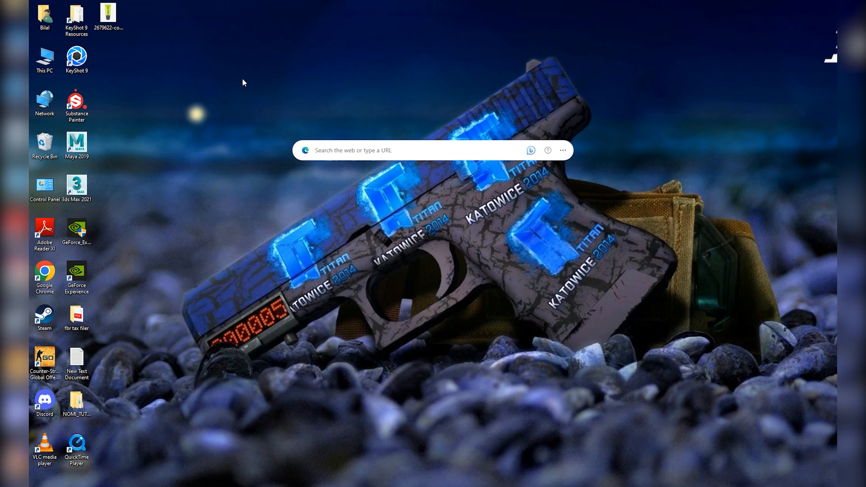
Open the desktop image 2679622-cover.jpg to examine the cosmetic tube reference, and return to the desktop.
{"action": "double_click", "coordinate": [109, 33]}
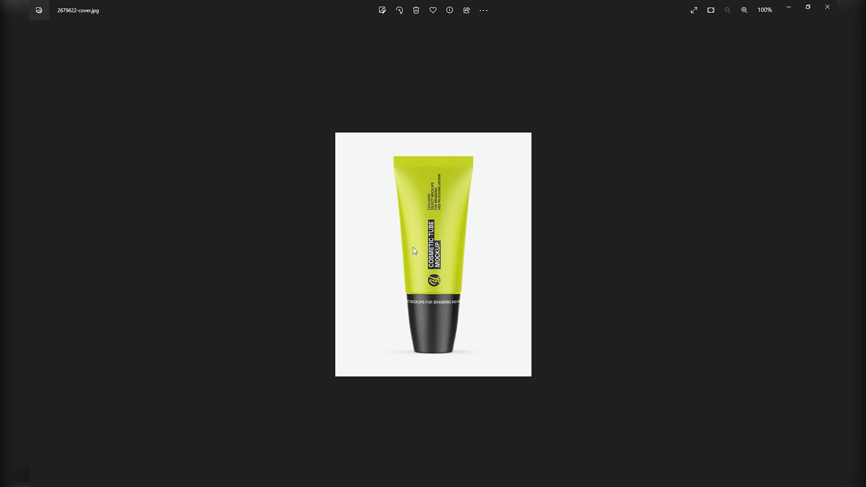
{"action": "left_click", "coordinate": [789, 7]}
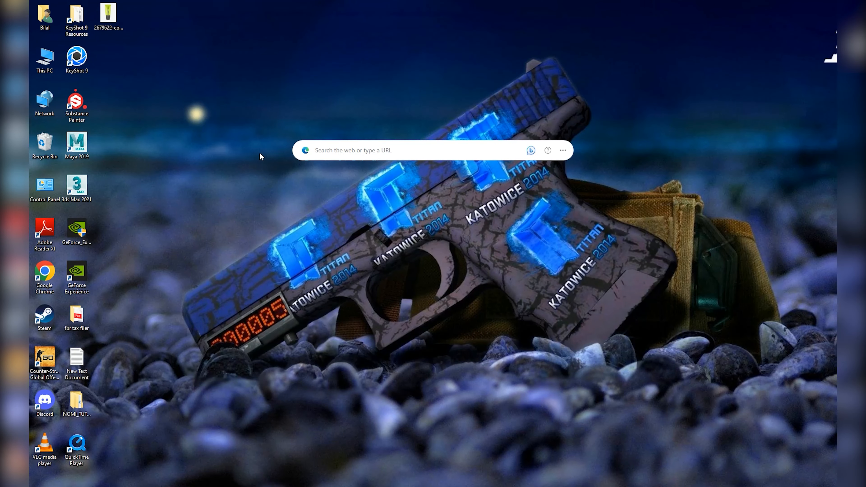
{"action": "right_click", "coordinate": [188, 142]}
{"action": "left_click", "coordinate": [211, 163]}
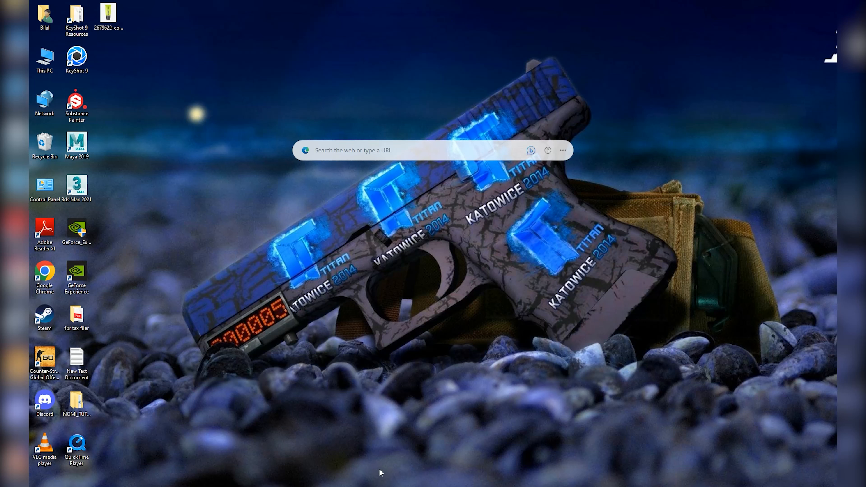
Switch to the open Maya scene and change the workspace to Maya Classic.
{"action": "mouse_move", "coordinate": [405, 483]}
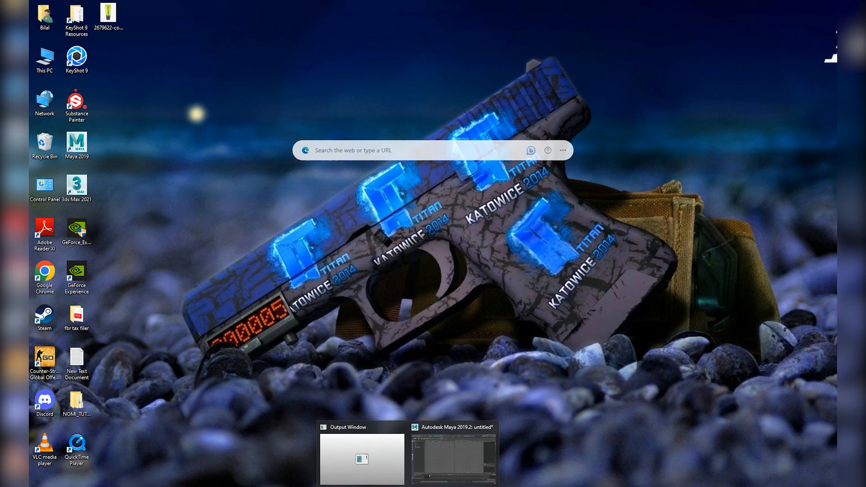
{"action": "left_click", "coordinate": [433, 452]}
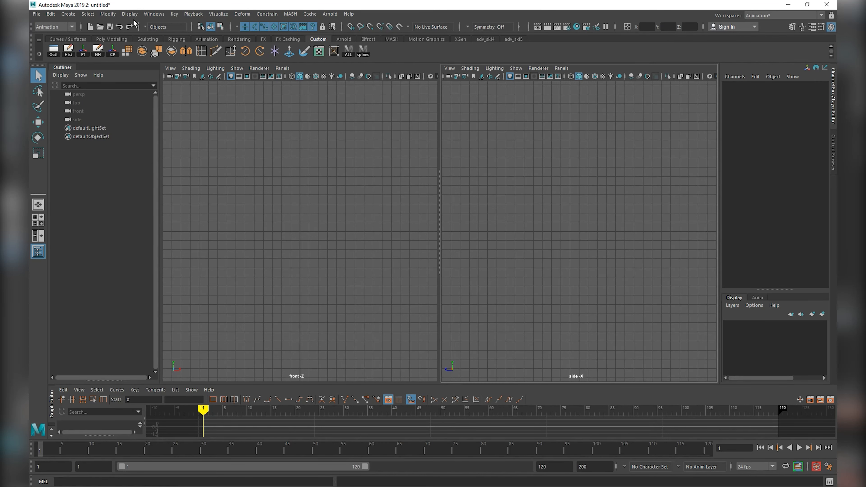
{"action": "left_click", "coordinate": [161, 16]}
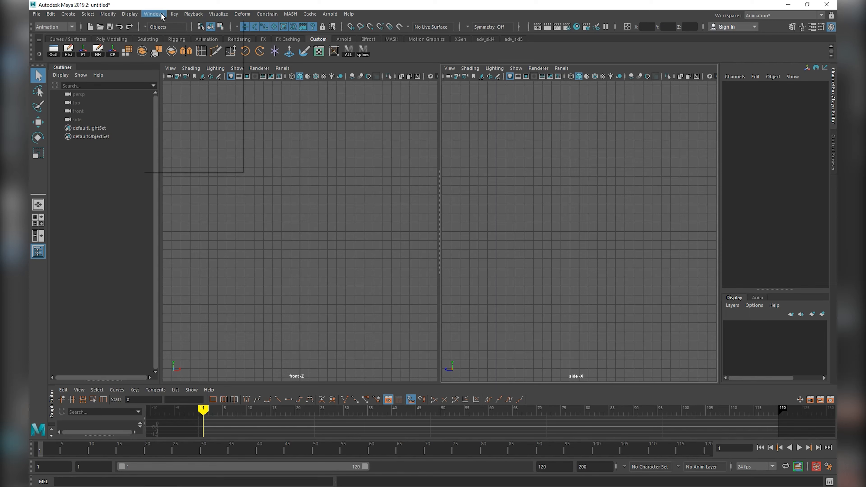
{"action": "mouse_move", "coordinate": [165, 28]}
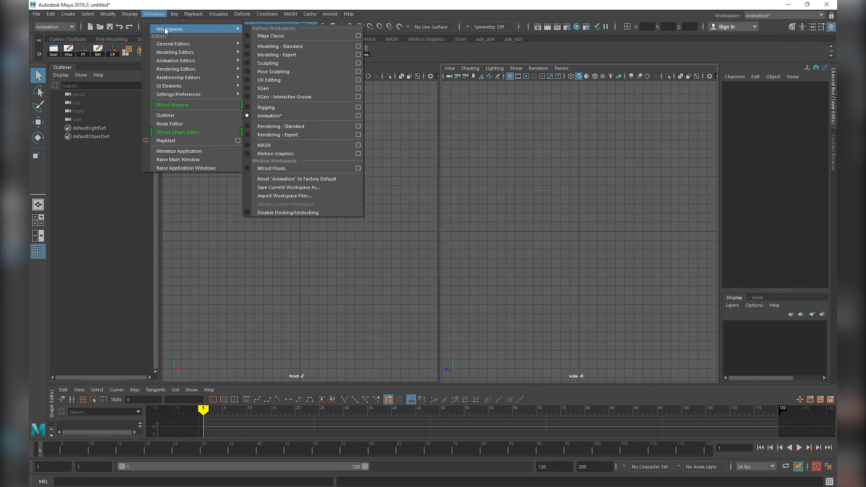
{"action": "left_click", "coordinate": [270, 36]}
{"action": "key", "text": "space"}
{"action": "key", "text": "space"}
{"action": "left_click", "coordinate": [530, 189]}
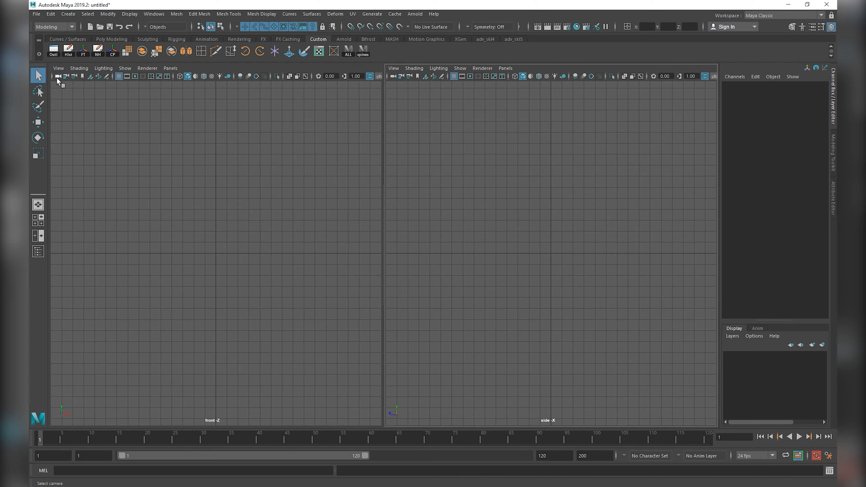
Select the front camera and create an image plane from its Environment attributes.
{"action": "left_click", "coordinate": [96, 118]}
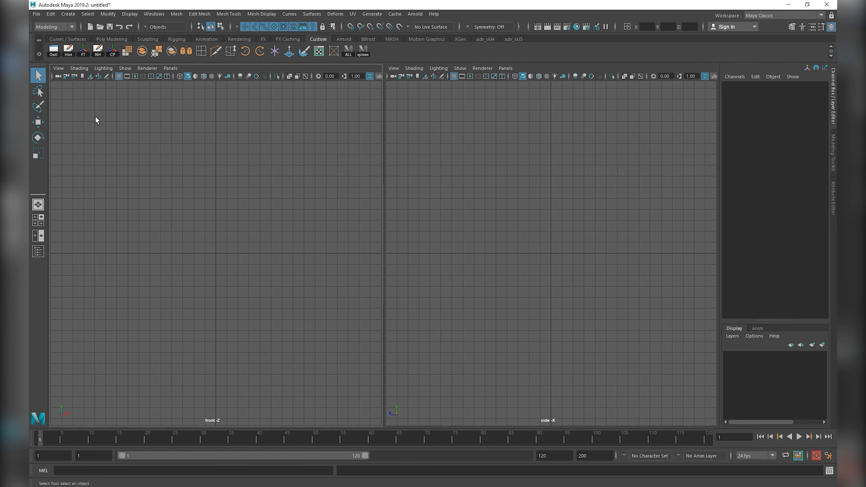
{"action": "left_click", "coordinate": [58, 76]}
{"action": "left_click", "coordinate": [836, 206]}
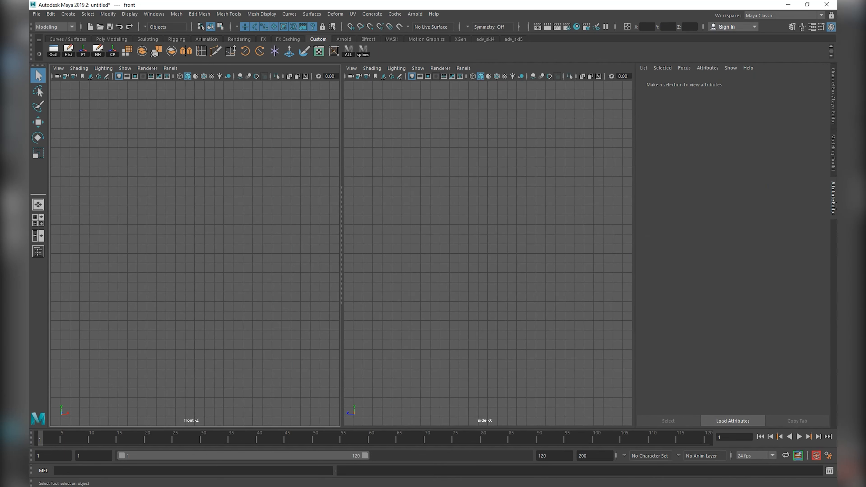
{"action": "scroll", "coordinate": [736, 307], "scroll_direction": "down", "scroll_amount": 3}
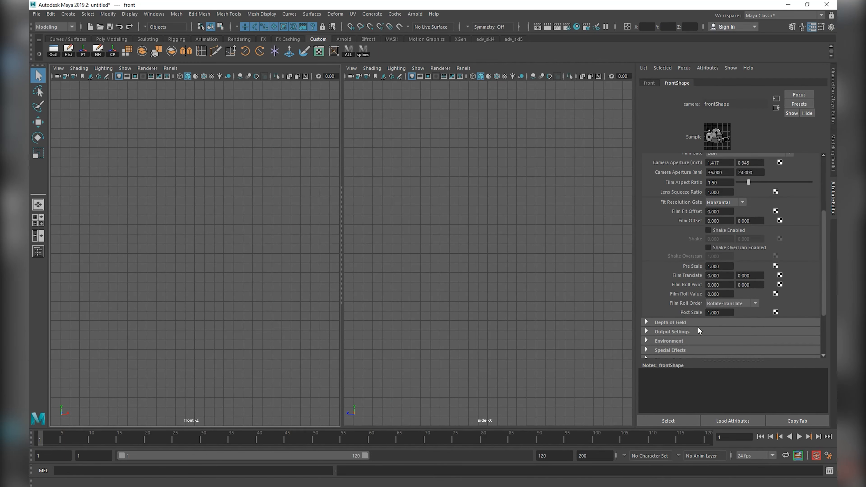
{"action": "left_click", "coordinate": [664, 340]}
{"action": "scroll", "coordinate": [730, 334], "scroll_direction": "down", "scroll_amount": 3}
{"action": "left_click", "coordinate": [742, 267]}
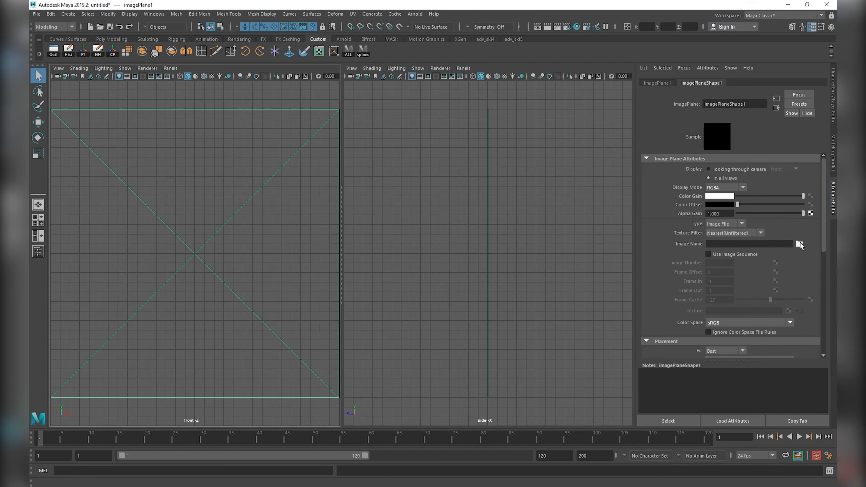
Load 2679622-cover.jpg from the Desktop as the image plane's picture.
{"action": "left_click", "coordinate": [800, 243]}
{"action": "left_click", "coordinate": [249, 129]}
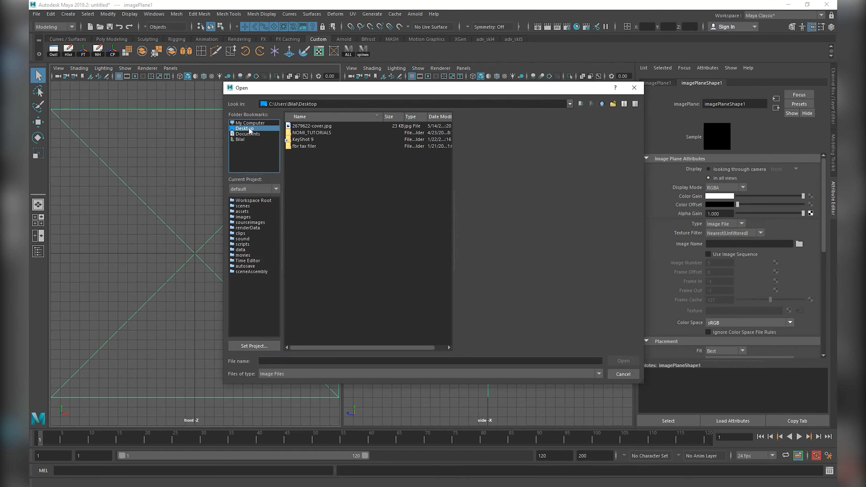
{"action": "left_click", "coordinate": [313, 127]}
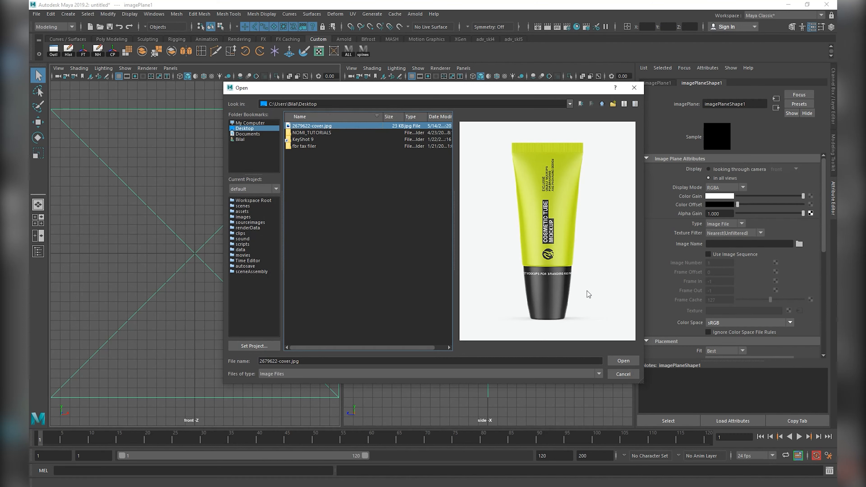
{"action": "left_click", "coordinate": [624, 360]}
Scale the image plane down and position it behind the origin with the pictured tube's base on the horizontal axis.
{"action": "key", "text": "r"}
{"action": "left_click_drag", "start_coordinate": [196, 267], "coordinate": [194, 166]}
{"action": "key", "text": "w"}
{"action": "key", "text": "space"}
{"action": "mouse_move", "coordinate": [218, 239]}
{"action": "left_mouse_down"}
{"action": "mouse_move", "coordinate": [166, 243]}
{"action": "mouse_move", "coordinate": [231, 208]}
{"action": "mouse_move", "coordinate": [226, 224]}
{"action": "left_mouse_up"}
{"action": "key", "text": "space"}
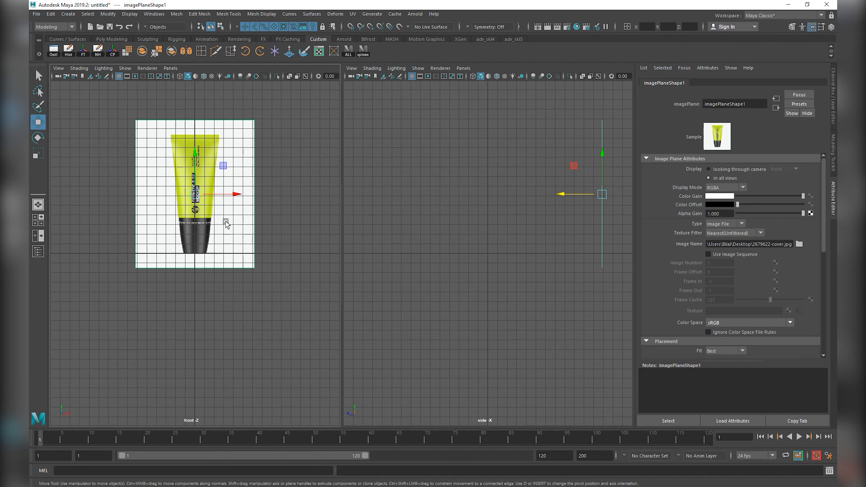
Limit the image plane's display to looking through the front camera and add it to a new reference display layer.
{"action": "left_click", "coordinate": [712, 169]}
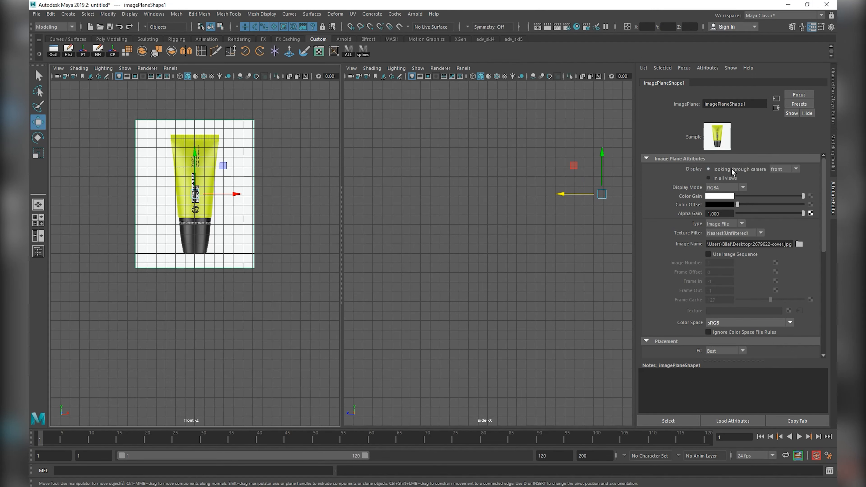
{"action": "left_click", "coordinate": [835, 113]}
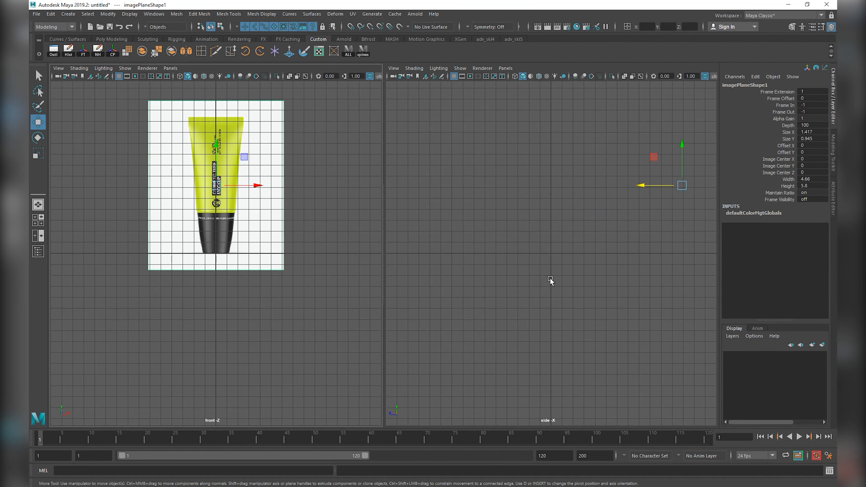
{"action": "left_click", "coordinate": [822, 345]}
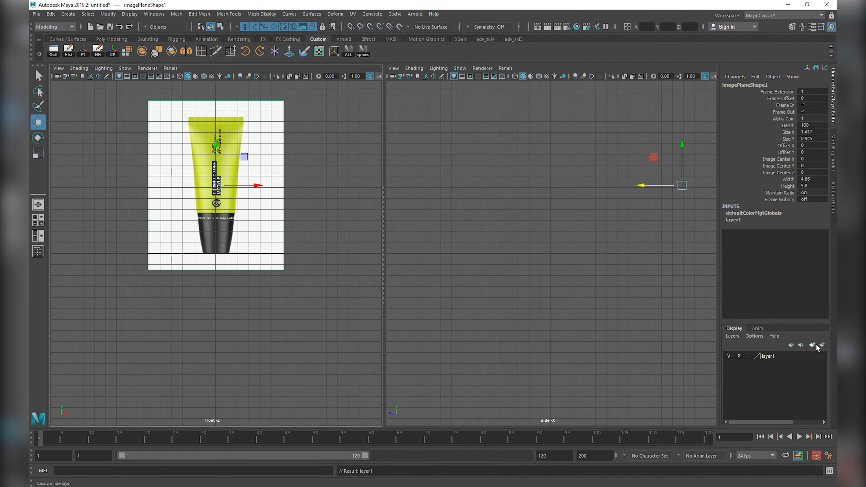
{"action": "left_click", "coordinate": [230, 307]}
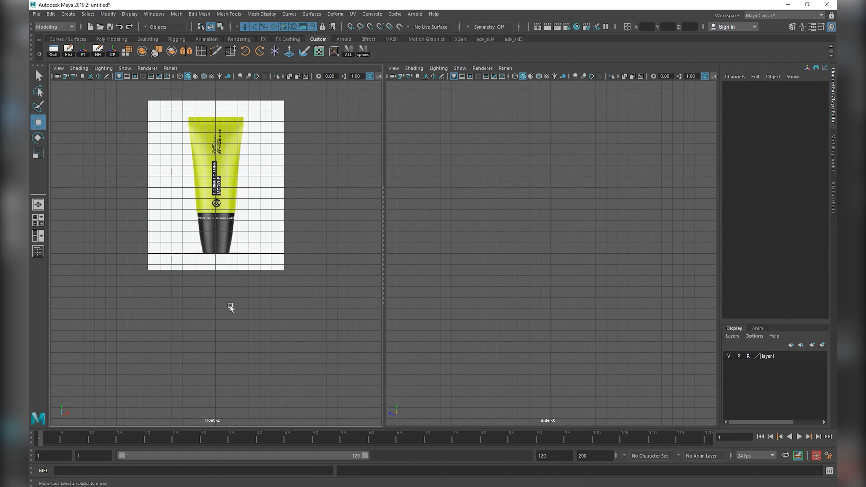
Hide the grid in the front view so the tube reference is unobstructed.
{"action": "scroll", "coordinate": [218, 231], "scroll_direction": "up", "scroll_amount": 3}
{"action": "middle_click_drag", "start_coordinate": [218, 229], "coordinate": [226, 299], "text": "alt"}
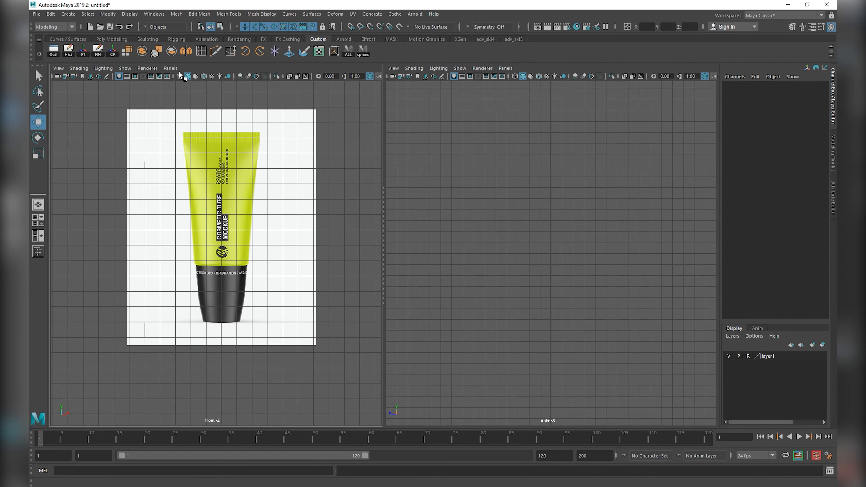
{"action": "left_click", "coordinate": [119, 76]}
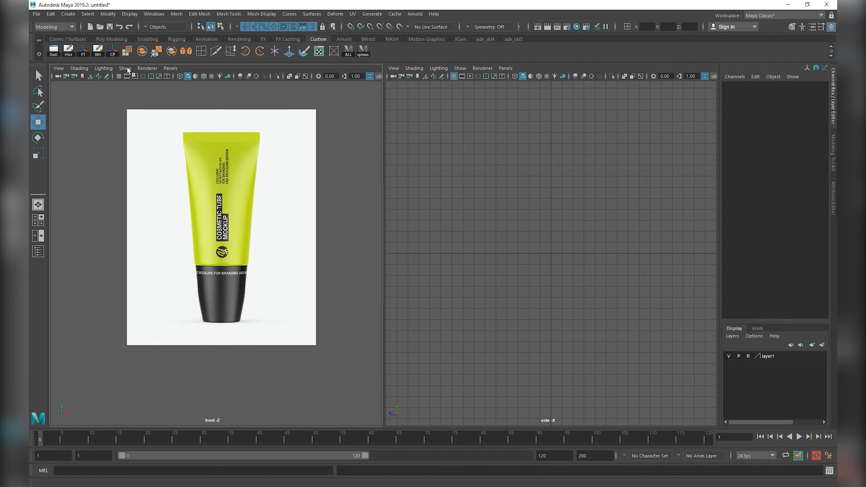
Create a polygon cylinder with 8 axis subdivisions and move it up to Translate Y 4.69.
{"action": "left_click", "coordinate": [108, 40]}
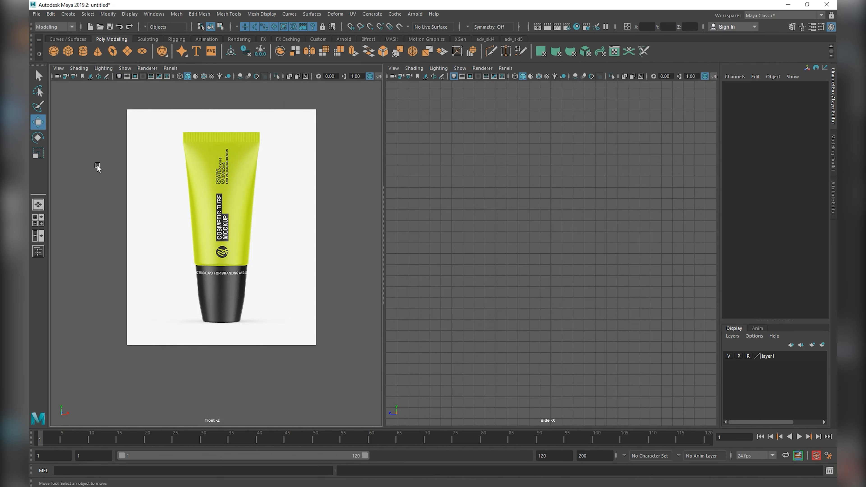
{"action": "left_click", "coordinate": [83, 52]}
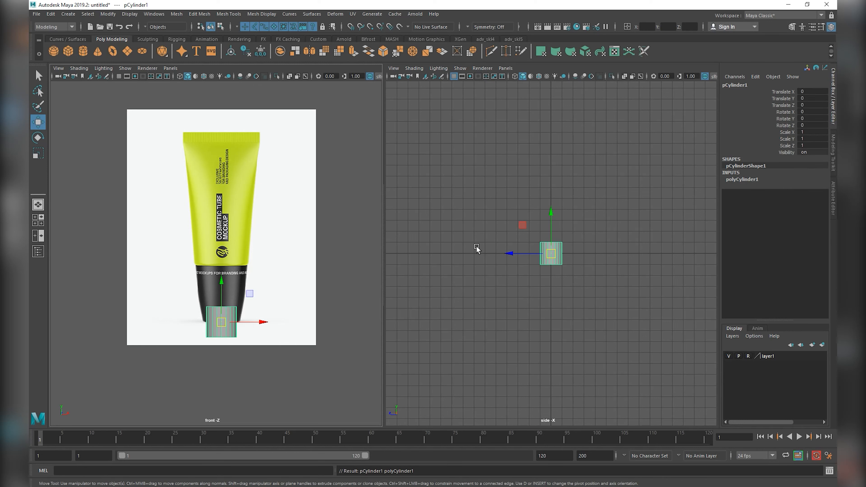
{"action": "scroll", "coordinate": [545, 267], "scroll_direction": "up", "scroll_amount": 1}
{"action": "left_click", "coordinate": [760, 180]}
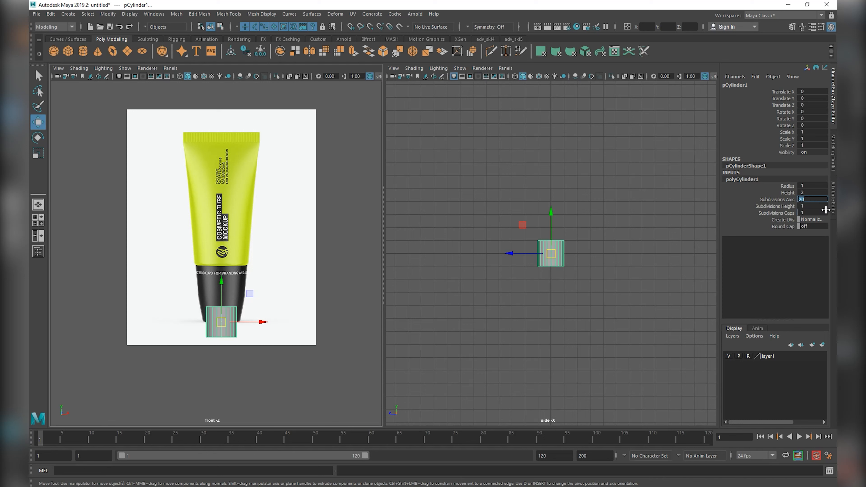
{"action": "key", "text": "Return"}
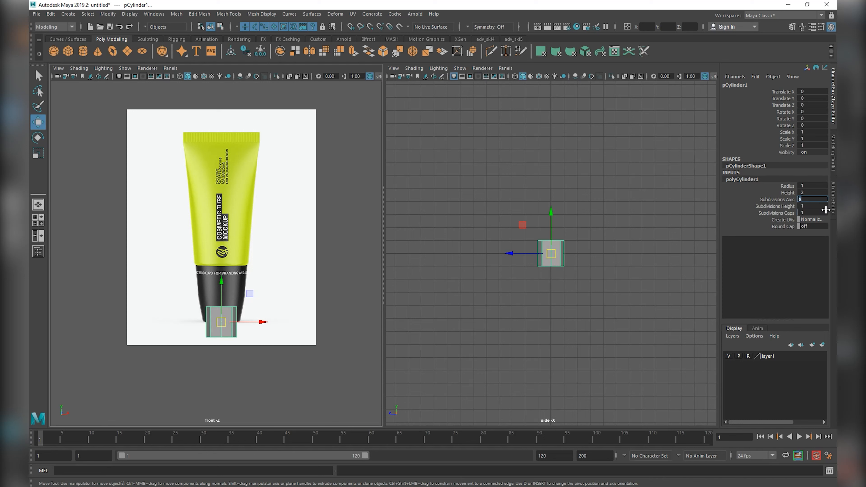
{"action": "left_click_drag", "start_coordinate": [219, 301], "coordinate": [226, 229]}
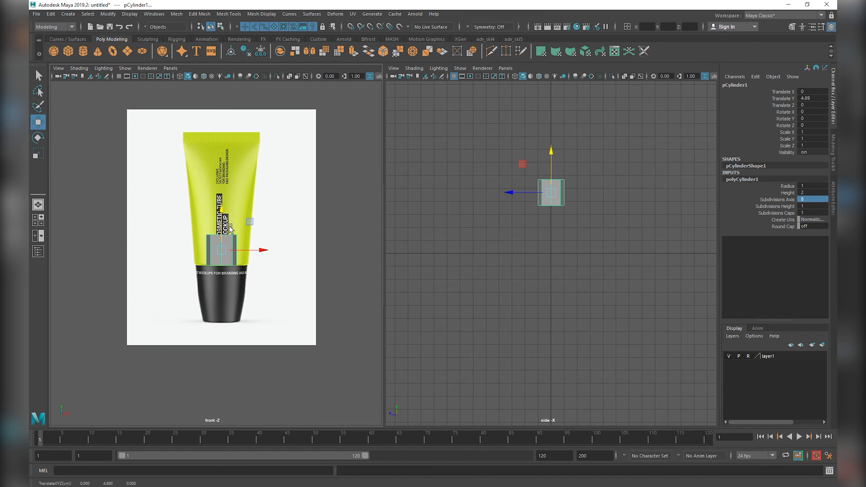
Display the first front view in wireframe and change the side view to a second, shaded front view.
{"action": "left_click", "coordinate": [179, 76]}
{"action": "key", "text": "space"}
{"action": "left_click_drag", "start_coordinate": [551, 194], "coordinate": [522, 207]}
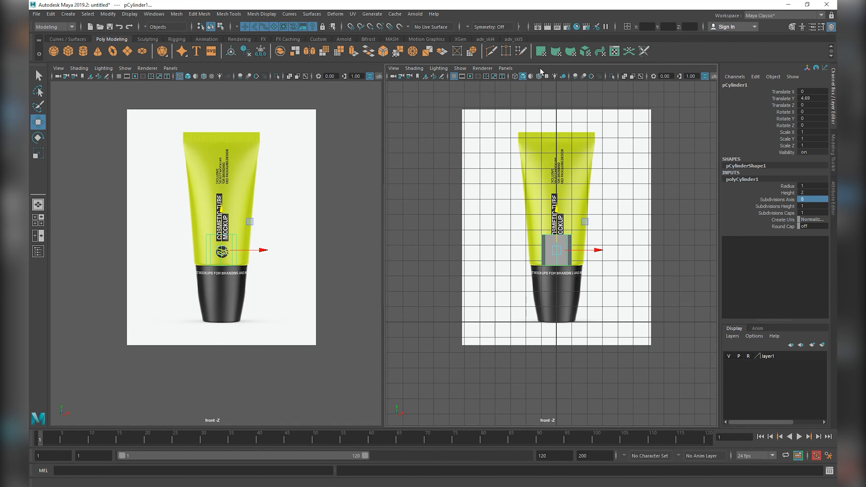
{"action": "scroll", "coordinate": [567, 270], "scroll_direction": "up", "scroll_amount": 4}
{"action": "middle_click_drag", "start_coordinate": [567, 273], "coordinate": [566, 305], "text": "alt"}
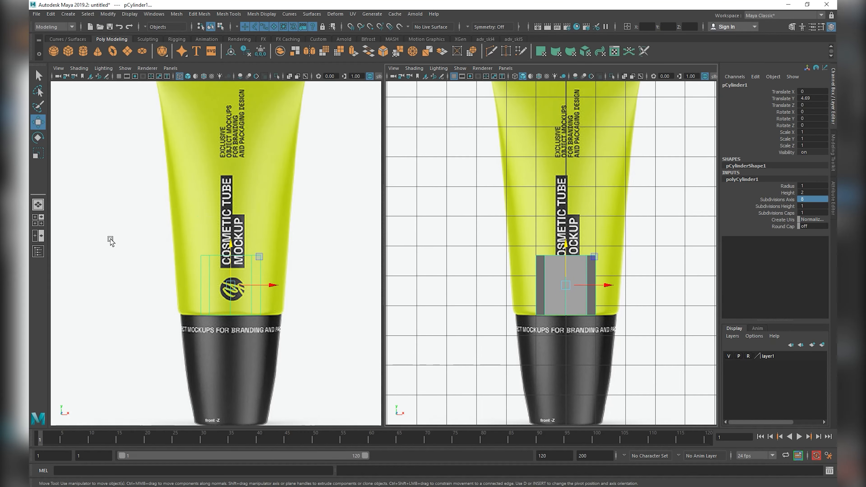
{"action": "scroll", "coordinate": [244, 267], "scroll_direction": "down", "scroll_amount": 4}
{"action": "scroll", "coordinate": [223, 267], "scroll_direction": "up", "scroll_amount": 2}
{"action": "middle_click_drag", "start_coordinate": [223, 268], "coordinate": [225, 282], "text": "alt"}
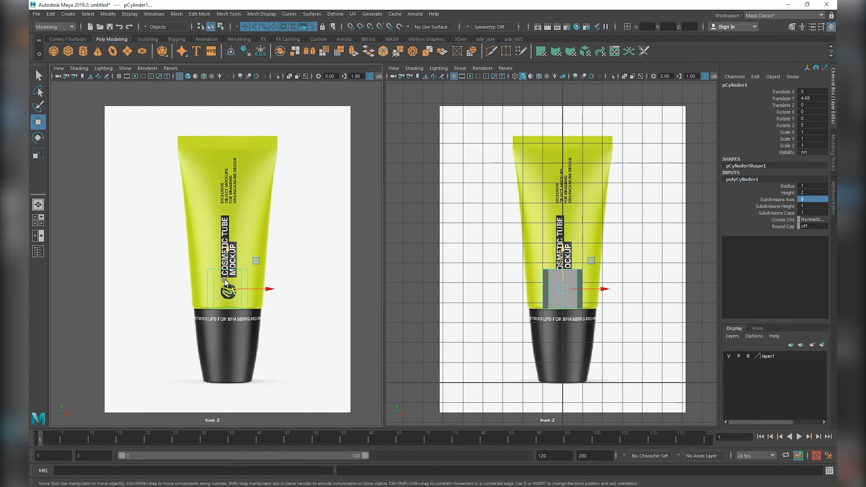
Scale the cylinder uniformly to 1.707 and move it up to Translate Y 5.428, with its base on the cap's upper edge.
{"action": "right_click_drag", "start_coordinate": [224, 266], "coordinate": [257, 255]}
{"action": "key", "text": "e"}
{"action": "key", "text": "r"}
{"action": "middle_click_drag", "start_coordinate": [257, 259], "coordinate": [253, 248]}
{"action": "key", "text": "w"}
{"action": "left_click_drag", "start_coordinate": [228, 261], "coordinate": [228, 246]}
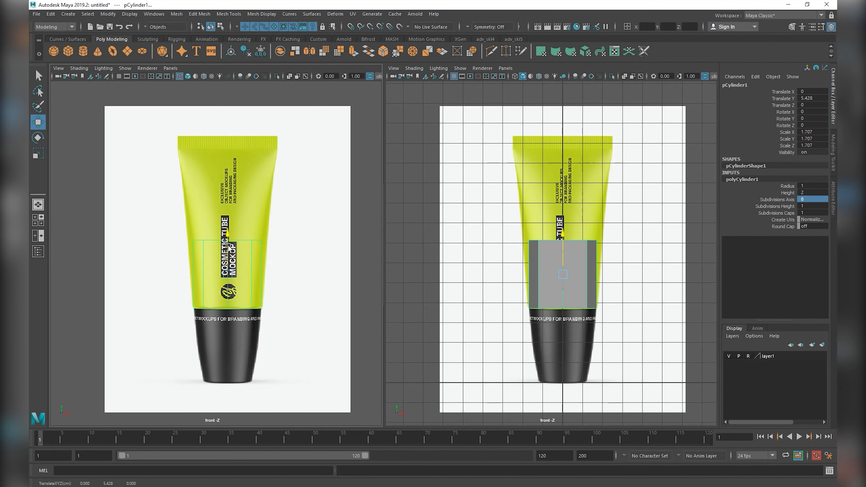
Raise the cylinder's top vertices to just below the crimped upper end of the tube.
{"action": "right_click_drag", "start_coordinate": [228, 246], "coordinate": [126, 223]}
{"action": "left_click_drag", "start_coordinate": [126, 222], "coordinate": [307, 259]}
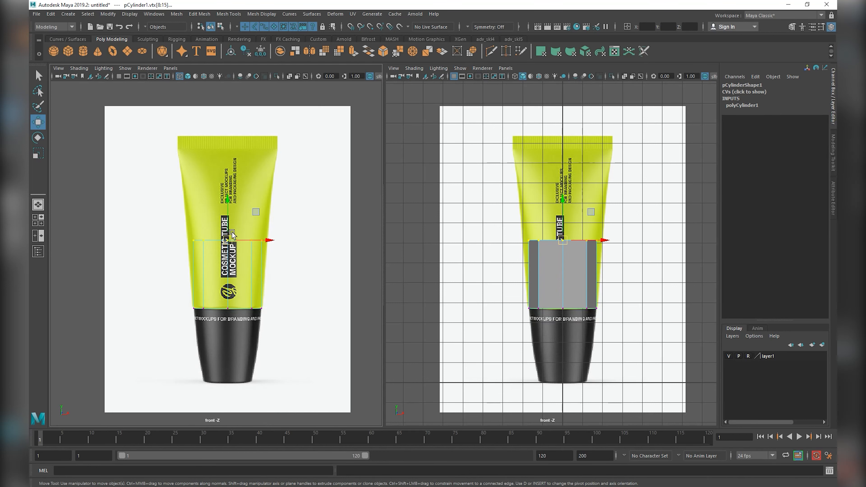
{"action": "left_click_drag", "start_coordinate": [232, 236], "coordinate": [232, 145]}
{"action": "key", "text": "r"}
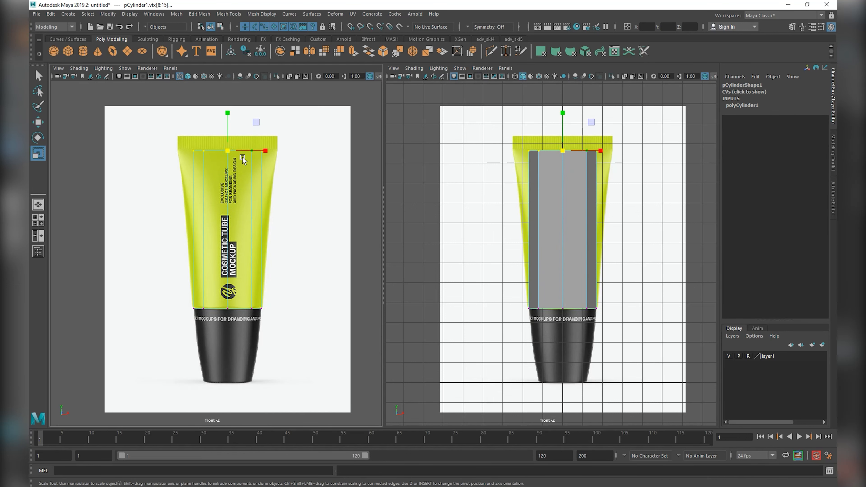
Select only the faces of the cylinder's top cap, excluding the side and bottom faces.
{"action": "right_click_drag", "start_coordinate": [217, 192], "coordinate": [224, 220]}
{"action": "left_click_drag", "start_coordinate": [152, 139], "coordinate": [284, 175]}
{"action": "mouse_move", "coordinate": [282, 351]}
{"action": "left_mouse_down", "text": "alt"}
{"action": "mouse_move", "coordinate": [281, 378]}
{"action": "mouse_move", "coordinate": [285, 353]}
{"action": "left_mouse_up", "text": "alt"}
{"action": "left_click_drag", "start_coordinate": [165, 337], "coordinate": [303, 281], "text": "ctrl"}
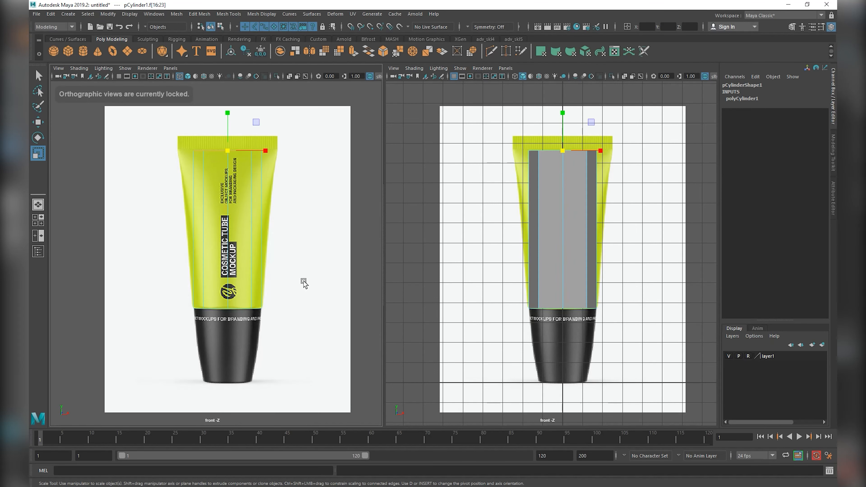
Delete the selected top cap faces of the cylinder.
{"action": "left_click", "coordinate": [515, 155]}
{"action": "left_click", "coordinate": [209, 174]}
{"action": "right_click", "coordinate": [208, 173]}
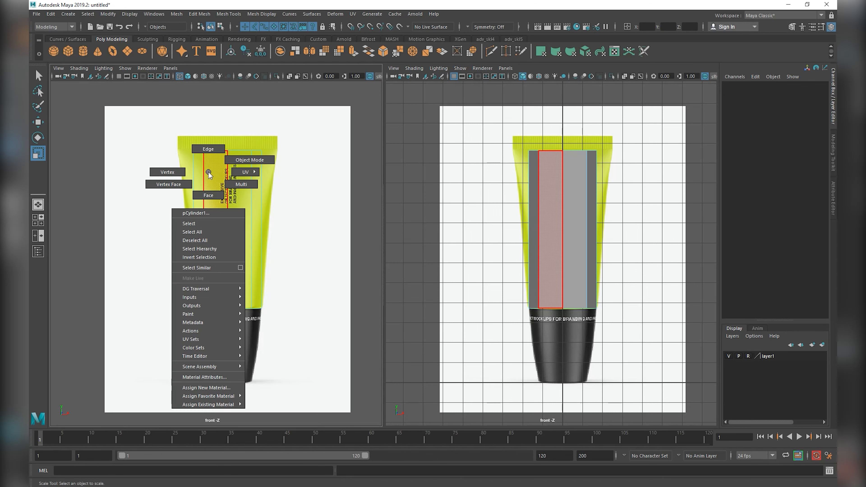
Insert an edge loop around the middle of the cylinder and widen it horizontally to match the reference tube's outline.
{"action": "left_click", "coordinate": [324, 40]}
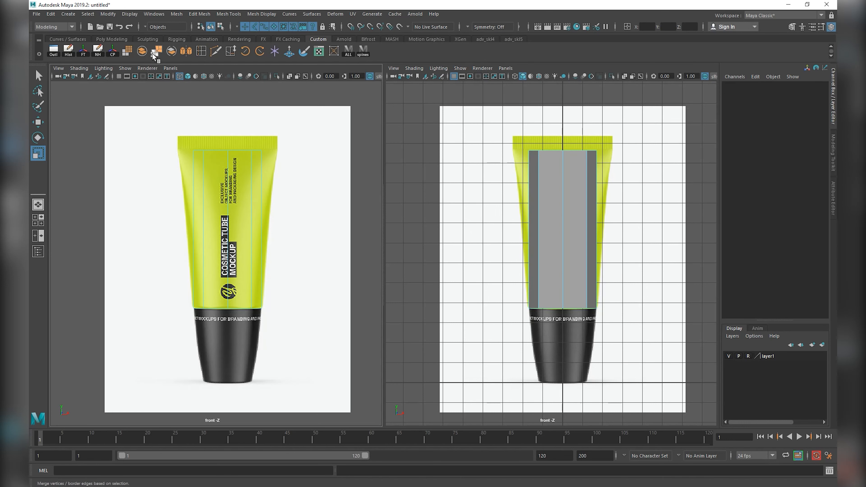
{"action": "left_click", "coordinate": [202, 52]}
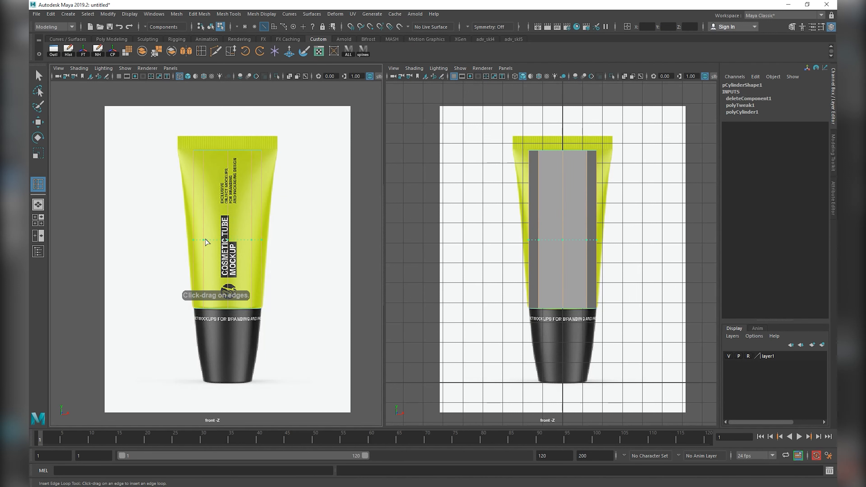
{"action": "left_click", "coordinate": [209, 231]}
{"action": "key", "text": "r"}
{"action": "left_click_drag", "start_coordinate": [266, 230], "coordinate": [274, 228]}
{"action": "key", "text": "shift+f"}
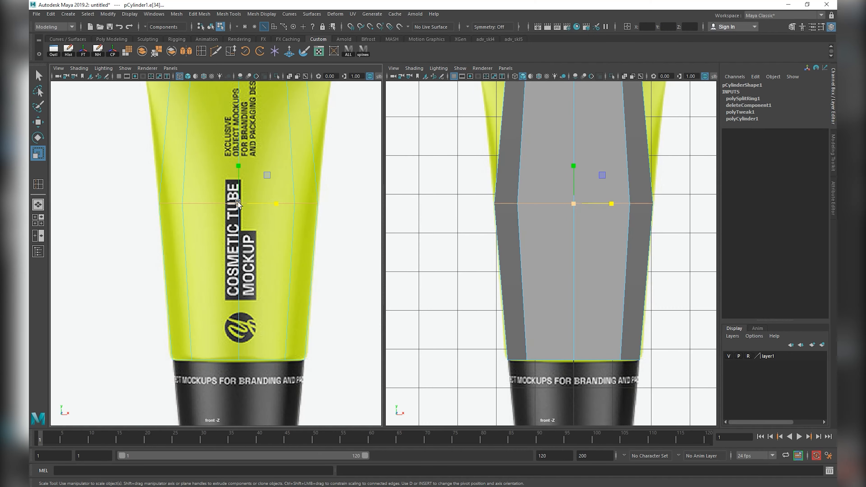
Widen the cylinder's top vertices along X to the tube's outline just below the crimp and raise them to Y 11.75.
{"action": "left_click", "coordinate": [201, 50]}
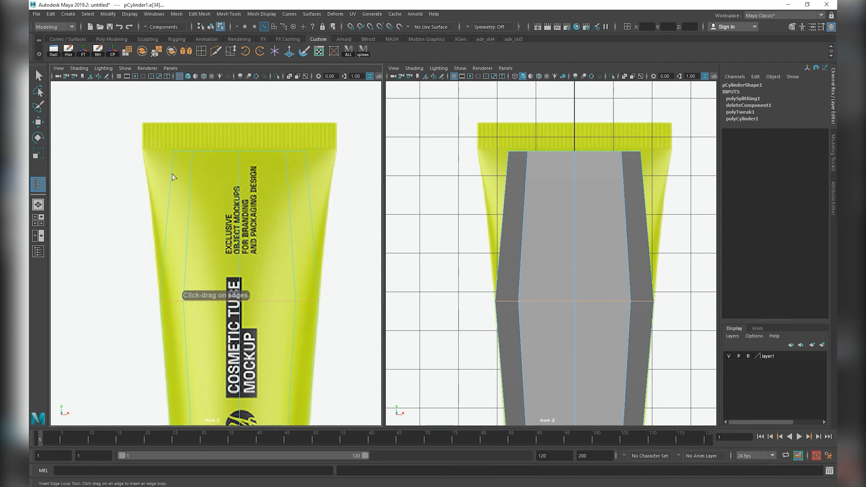
{"action": "left_click", "coordinate": [38, 75]}
{"action": "right_click_drag", "start_coordinate": [190, 146], "coordinate": [148, 145]}
{"action": "left_click_drag", "start_coordinate": [125, 118], "coordinate": [289, 188]}
{"action": "key", "text": "r"}
{"action": "left_click_drag", "start_coordinate": [277, 152], "coordinate": [295, 157]}
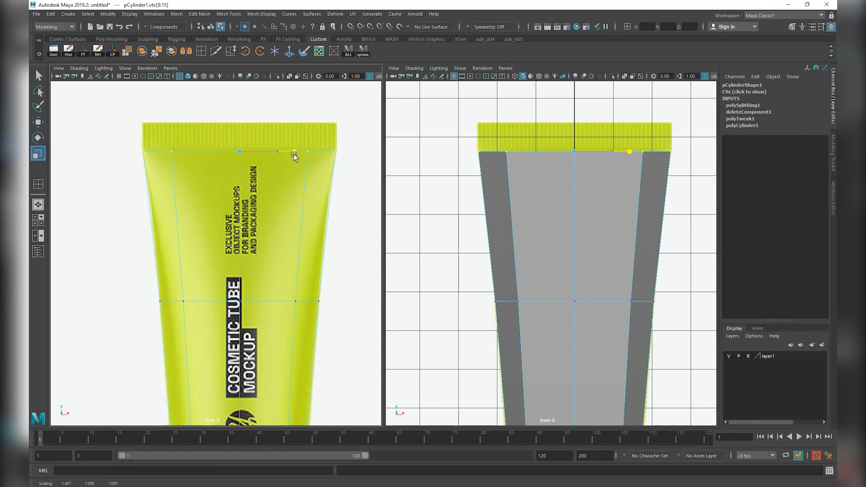
{"action": "key", "text": "w"}
{"action": "left_click_drag", "start_coordinate": [238, 139], "coordinate": [239, 134]}
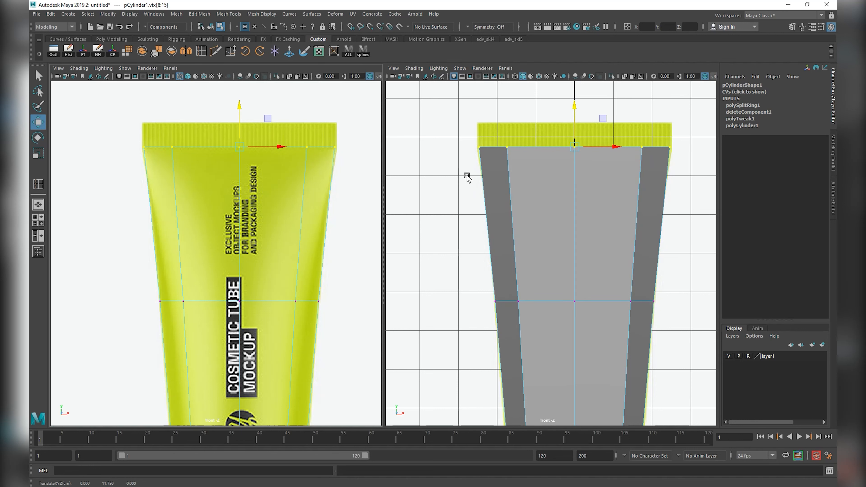
Change the second, shaded front view to the side view and frame the tube body in it.
{"action": "key", "text": "shift+a"}
{"action": "key", "text": "space"}
{"action": "left_click_drag", "start_coordinate": [544, 226], "coordinate": [569, 223]}
{"action": "key", "text": "space"}
{"action": "left_click_drag", "start_coordinate": [547, 187], "coordinate": [545, 194]}
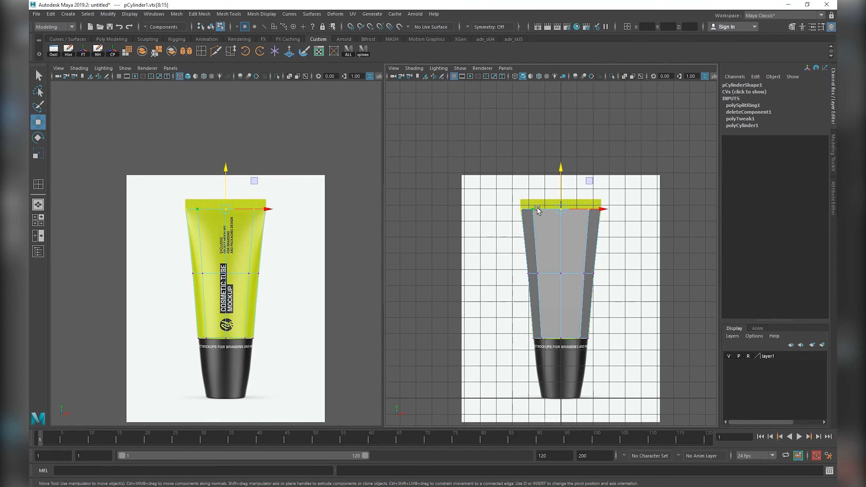
{"action": "key", "text": "shift+f"}
{"action": "key", "text": "space"}
{"action": "left_click_drag", "start_coordinate": [504, 212], "coordinate": [536, 205]}
{"action": "right_click_drag", "start_coordinate": [538, 194], "coordinate": [557, 184], "text": "alt"}
{"action": "middle_click_drag", "start_coordinate": [557, 184], "coordinate": [568, 276], "text": "alt"}
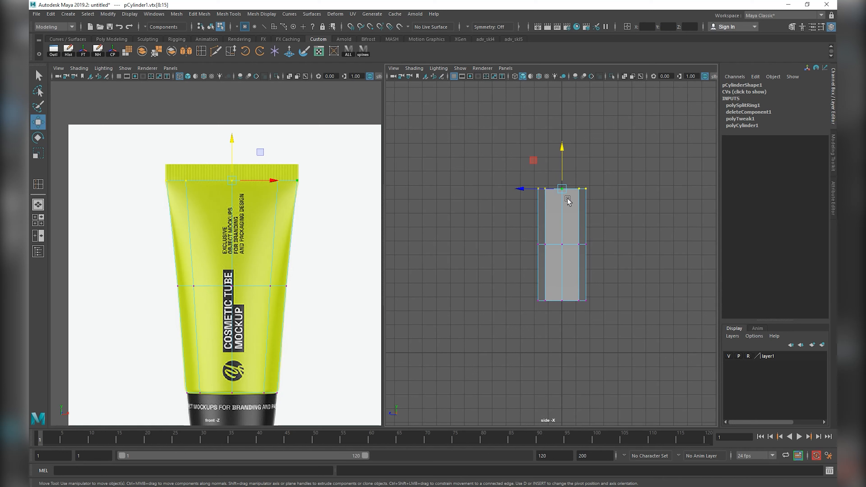
Squash the tube's top edge loop along Z until it is nearly flat in the side profile.
{"action": "key", "text": "r"}
{"action": "mouse_move", "coordinate": [523, 189]}
{"action": "left_mouse_down"}
{"action": "mouse_move", "coordinate": [544, 186]}
{"action": "mouse_move", "coordinate": [532, 189]}
{"action": "left_mouse_up"}
{"action": "right_click_drag", "start_coordinate": [333, 226], "coordinate": [330, 198]}
{"action": "left_click", "coordinate": [212, 180]}
{"action": "right_click_drag", "start_coordinate": [533, 199], "coordinate": [434, 190]}
{"action": "key", "text": "e"}
{"action": "key", "text": "r"}
{"action": "left_click_drag", "start_coordinate": [526, 189], "coordinate": [563, 215]}
Insert an edge loop between the top and middle loops, and narrow it and the middle loop along Z into a tapering side profile.
{"action": "left_click", "coordinate": [201, 51]}
{"action": "key", "text": "r"}
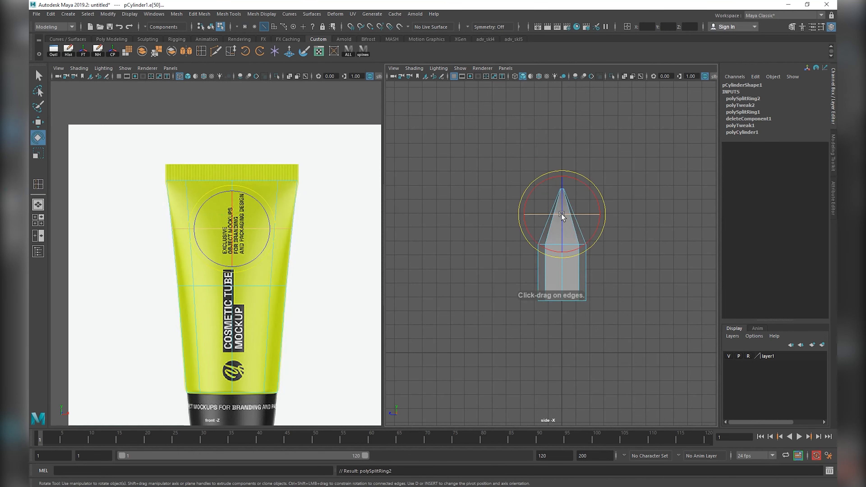
{"action": "left_click", "coordinate": [541, 245]}
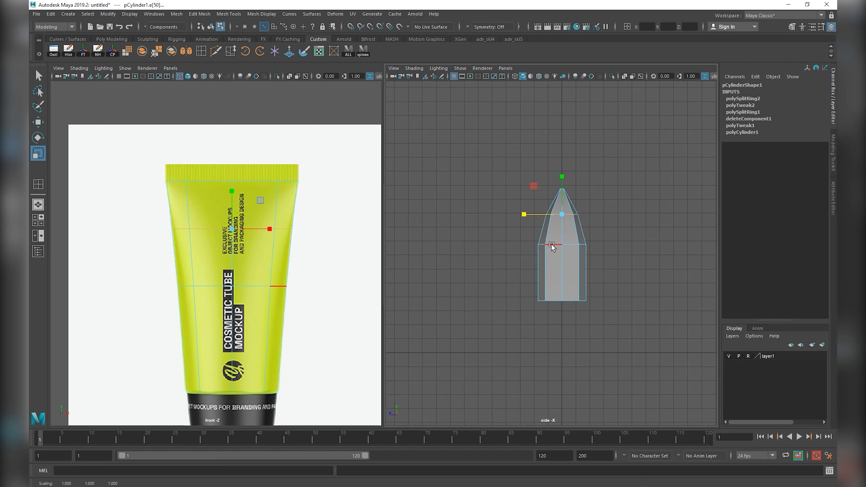
{"action": "left_click_drag", "start_coordinate": [526, 246], "coordinate": [534, 251]}
{"action": "left_click", "coordinate": [553, 214]}
{"action": "left_click_drag", "start_coordinate": [532, 214], "coordinate": [539, 220]}
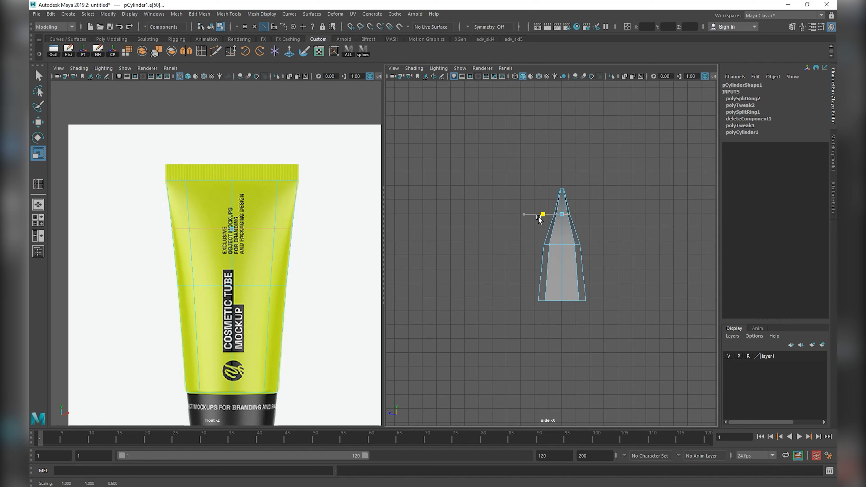
{"action": "scroll", "coordinate": [539, 219], "scroll_direction": "up", "scroll_amount": 3}
{"action": "left_click", "coordinate": [536, 240]}
{"action": "left_click_drag", "start_coordinate": [532, 239], "coordinate": [535, 236]}
{"action": "scroll", "coordinate": [562, 170], "scroll_direction": "up", "scroll_amount": 2}
Extrude the tube's top border edge loop upward to the upper edge of the crimp in the reference.
{"action": "right_click", "coordinate": [566, 164]}
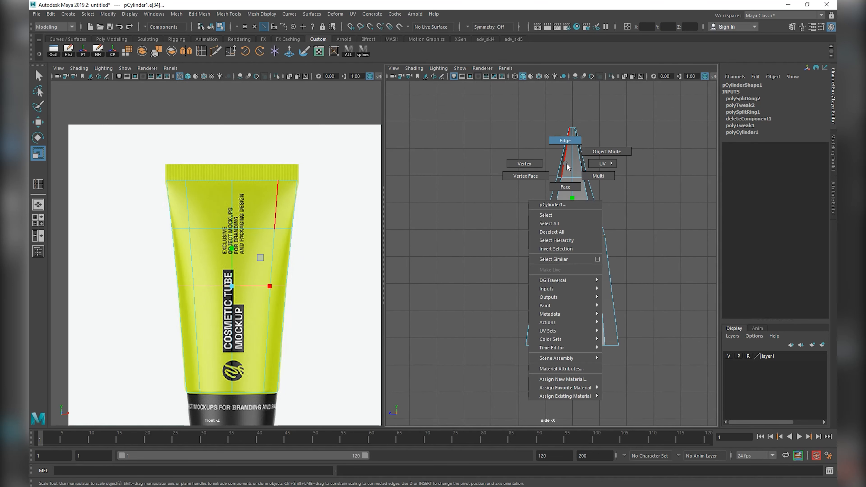
{"action": "right_click_drag", "start_coordinate": [566, 164], "coordinate": [565, 140]}
{"action": "double_click", "coordinate": [210, 180]}
{"action": "key", "text": "w"}
{"action": "left_click_drag", "start_coordinate": [227, 169], "coordinate": [234, 146], "text": "shift"}
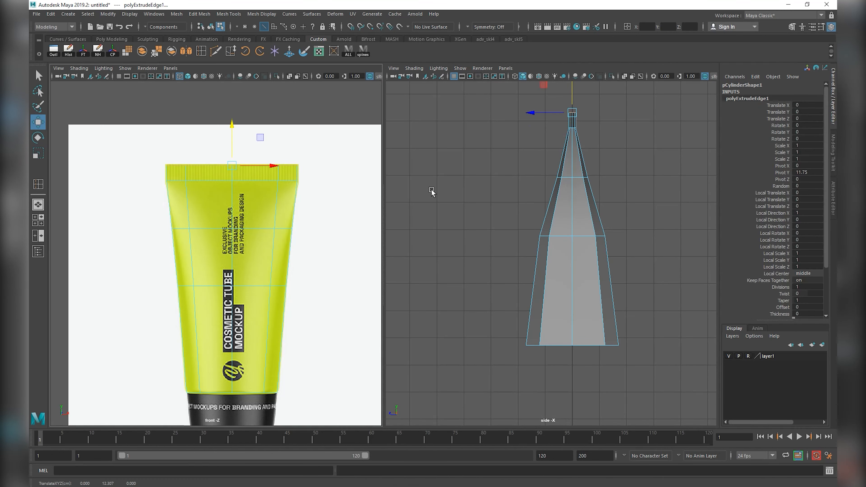
Flatten the vertices of the crimp's upper and lower rows further along Z into a thin strip.
{"action": "key", "text": "F9"}
{"action": "left_click_drag", "start_coordinate": [515, 150], "coordinate": [637, 85]}
{"action": "key", "text": "r"}
{"action": "left_click_drag", "start_coordinate": [534, 121], "coordinate": [561, 120]}
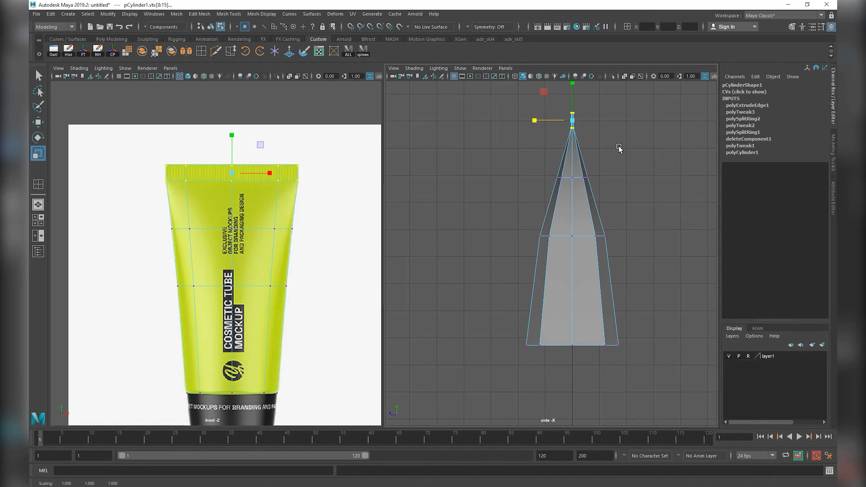
Fine-tune the depth of the upper and middle vertex rings along Z for a smoother side taper.
{"action": "middle_click_drag", "start_coordinate": [611, 148], "coordinate": [604, 186], "text": "alt"}
{"action": "scroll", "coordinate": [604, 188], "scroll_direction": "up", "scroll_amount": 1}
{"action": "left_click_drag", "start_coordinate": [513, 192], "coordinate": [651, 228]}
{"action": "key", "text": "e"}
{"action": "key", "text": "r"}
{"action": "left_click_drag", "start_coordinate": [527, 208], "coordinate": [522, 211]}
{"action": "left_click_drag", "start_coordinate": [491, 250], "coordinate": [715, 303]}
{"action": "left_click_drag", "start_coordinate": [527, 279], "coordinate": [526, 278]}
{"action": "scroll", "coordinate": [526, 281], "scroll_direction": "down", "scroll_amount": 3}
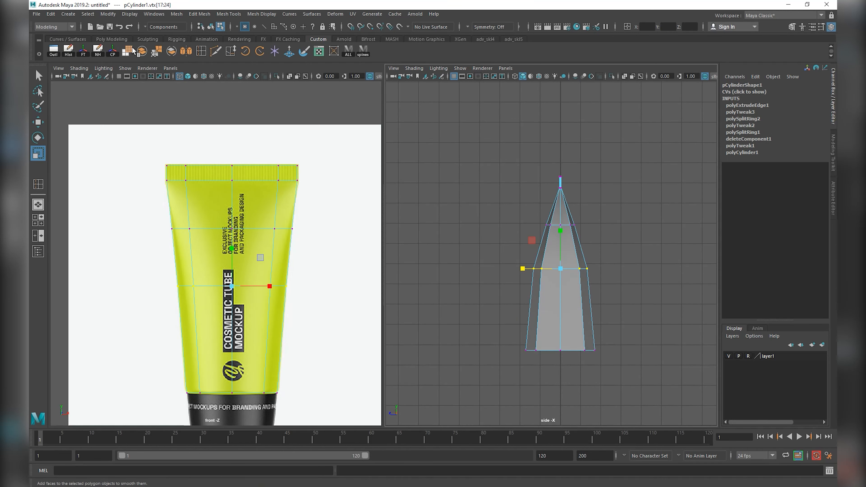
Insert an edge loop in the lower half of the tube body and widen it along Z to the depth of the base.
{"action": "left_click", "coordinate": [203, 52]}
{"action": "left_click", "coordinate": [562, 317]}
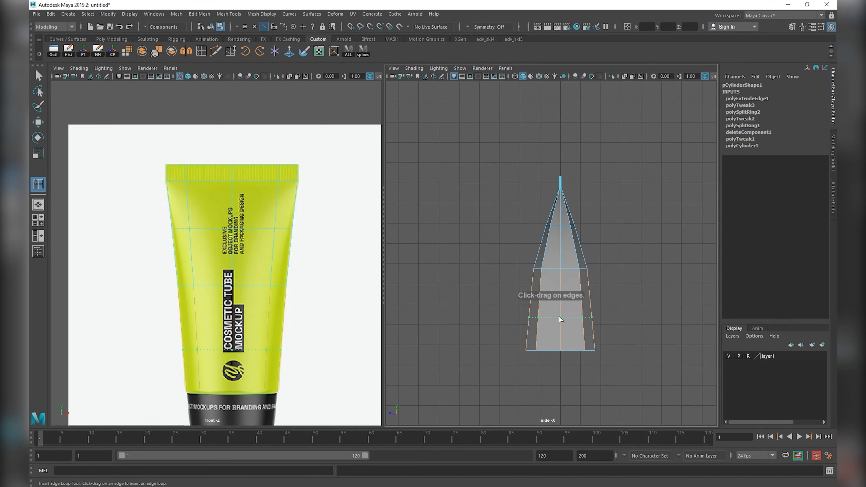
{"action": "key", "text": "r"}
{"action": "left_click_drag", "start_coordinate": [528, 317], "coordinate": [517, 321]}
Lower the middle edge loop slightly, scale it to 1.033 along Z, and check the body with smooth preview.
{"action": "left_click", "coordinate": [553, 269]}
{"action": "key", "text": "w"}
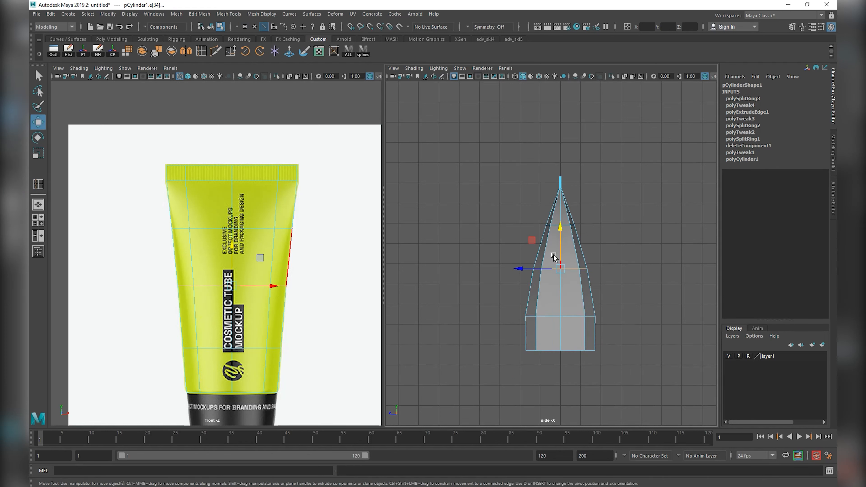
{"action": "key", "text": "r"}
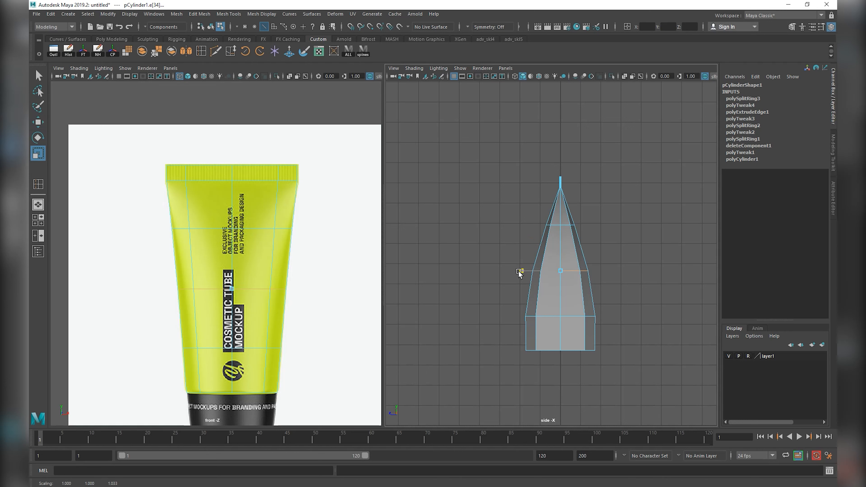
{"action": "key", "text": "3"}
{"action": "key", "text": "1"}
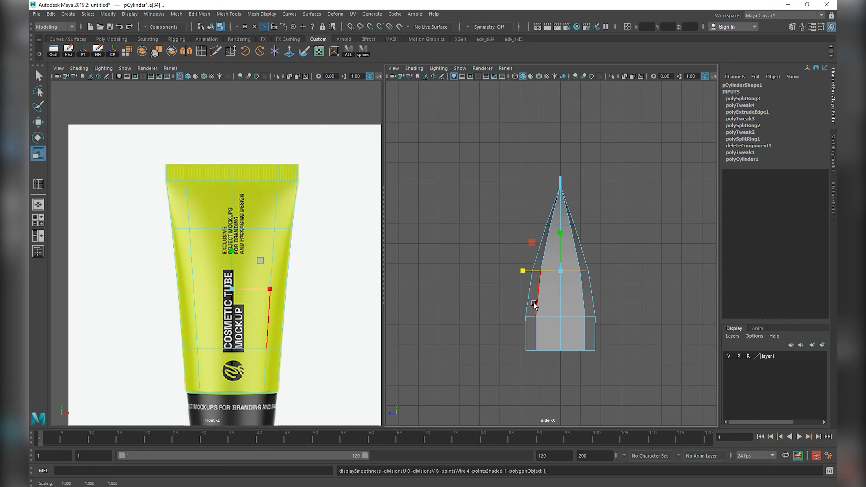
Change the side view to perspective and bring the underside of the tube into close view.
{"action": "double_click", "coordinate": [553, 351]}
{"action": "key", "text": "space"}
{"action": "left_click_drag", "start_coordinate": [549, 355], "coordinate": [561, 245]}
{"action": "scroll", "coordinate": [560, 245], "scroll_direction": "up", "scroll_amount": 7}
Select all eight triangular faces of the tube's bottom cap and delete them.
{"action": "right_click_drag", "start_coordinate": [561, 243], "coordinate": [562, 267]}
{"action": "left_click", "coordinate": [547, 210]}
{"action": "left_click", "coordinate": [516, 219], "text": "shift"}
{"action": "left_click", "coordinate": [513, 244], "text": "shift"}
{"action": "left_click", "coordinate": [518, 270], "text": "shift"}
{"action": "left_click", "coordinate": [576, 275], "text": "shift"}
{"action": "left_click", "coordinate": [576, 275], "text": "shift"}
{"action": "left_click", "coordinate": [575, 275], "text": "shift"}
{"action": "left_click", "coordinate": [588, 250], "text": "shift"}
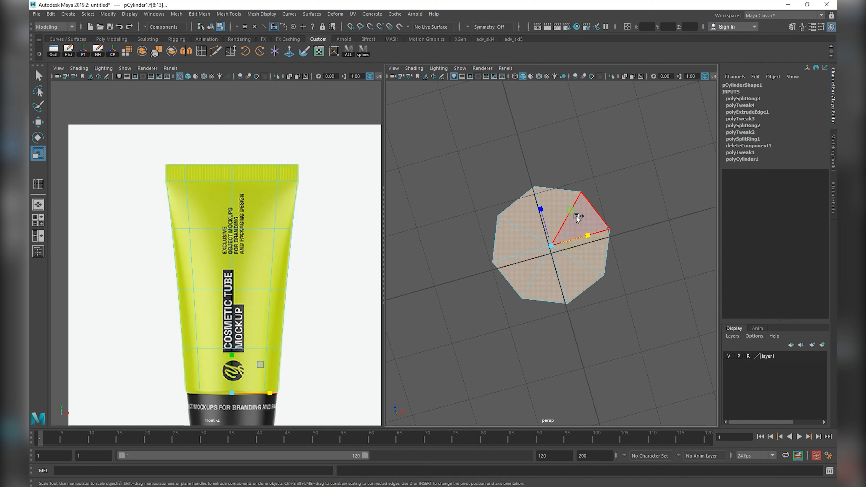
{"action": "left_click", "coordinate": [576, 216], "text": "shift"}
{"action": "key", "text": "Delete"}
{"action": "right_click_drag", "start_coordinate": [548, 230], "coordinate": [549, 209]}
{"action": "left_click_drag", "start_coordinate": [548, 211], "coordinate": [540, 256], "text": "alt"}
{"action": "scroll", "coordinate": [539, 254], "scroll_direction": "down", "scroll_amount": 5}
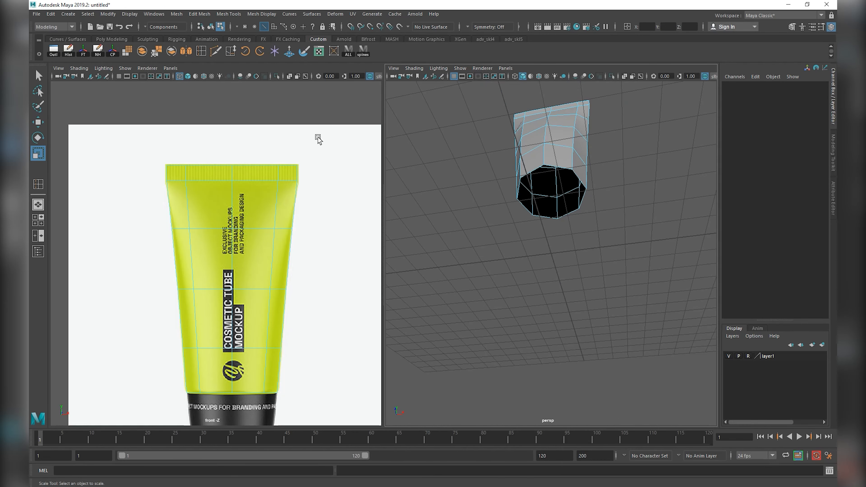
Show the grid in the front view and hide both the grid and the camera gates in the perspective view.
{"action": "left_click", "coordinate": [119, 76]}
{"action": "scroll", "coordinate": [497, 174], "scroll_direction": "up", "scroll_amount": 3}
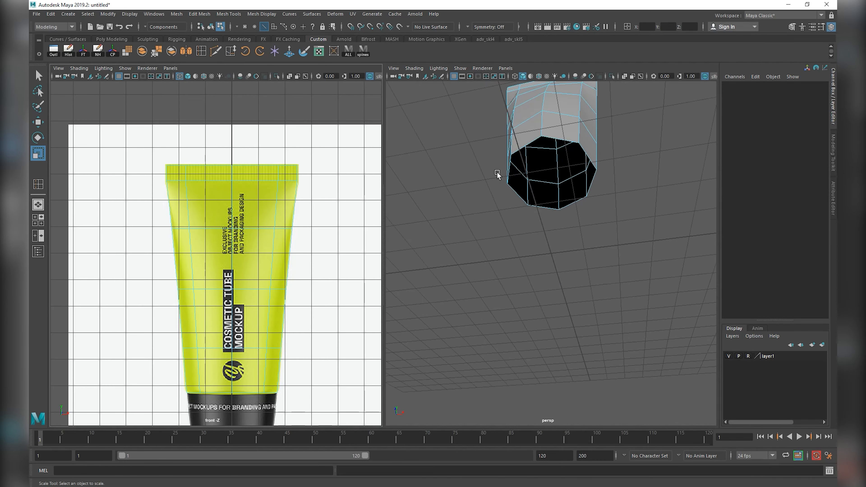
{"action": "left_click", "coordinate": [463, 76]}
{"action": "left_click", "coordinate": [454, 76]}
{"action": "left_click", "coordinate": [478, 77]}
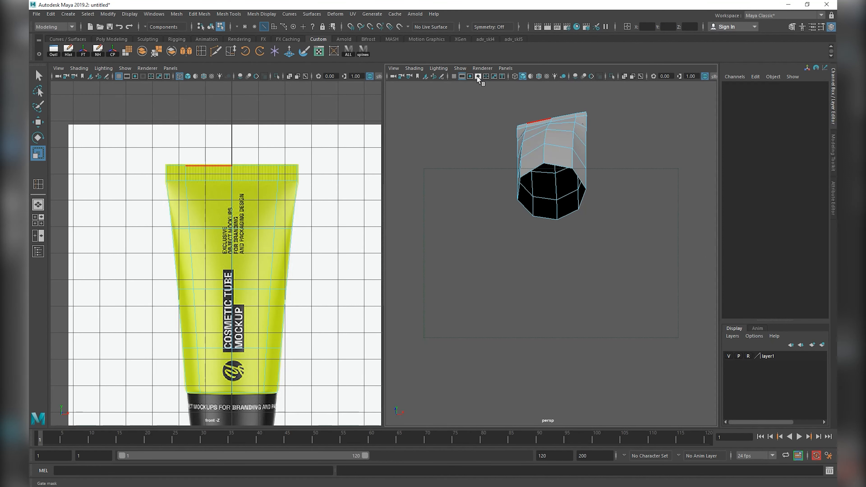
{"action": "scroll", "coordinate": [569, 278], "scroll_direction": "up", "scroll_amount": 5}
{"action": "scroll", "coordinate": [569, 278], "scroll_direction": "down", "scroll_amount": 2}
{"action": "left_click_drag", "start_coordinate": [568, 278], "coordinate": [562, 311], "text": "alt"}
{"action": "left_click", "coordinate": [479, 77]}
{"action": "left_click", "coordinate": [477, 77]}
{"action": "left_click", "coordinate": [470, 76]}
{"action": "left_click", "coordinate": [469, 77]}
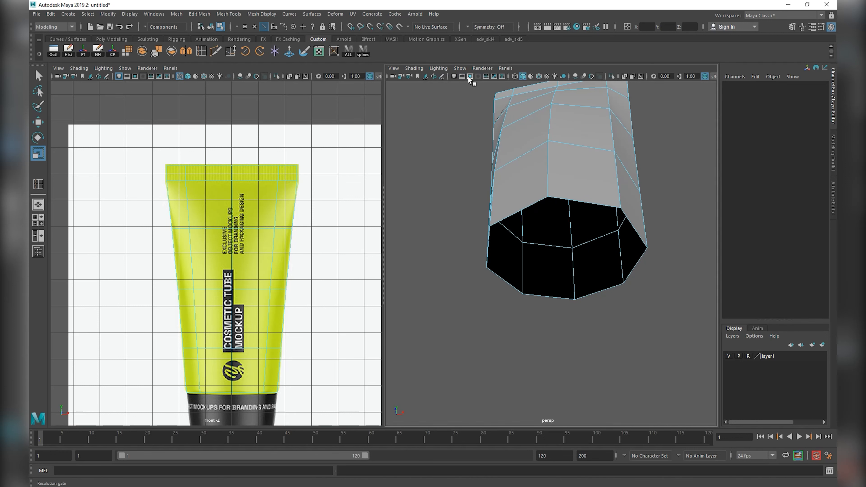
Extrude the tube's open bottom edge loop inward to form a narrow rim.
{"action": "double_click", "coordinate": [570, 199]}
{"action": "key", "text": "e"}
{"action": "key", "text": "r"}
{"action": "mouse_move", "coordinate": [565, 258]}
{"action": "left_mouse_down", "text": "shift"}
{"action": "mouse_move", "coordinate": [543, 280]}
{"action": "mouse_move", "coordinate": [562, 262]}
{"action": "mouse_move", "coordinate": [553, 280]}
{"action": "mouse_move", "coordinate": [554, 272]}
{"action": "left_mouse_up", "text": "shift"}
Try extruding the bottom rim inward again, and undo the extra extrusions.
{"action": "left_click", "coordinate": [565, 237]}
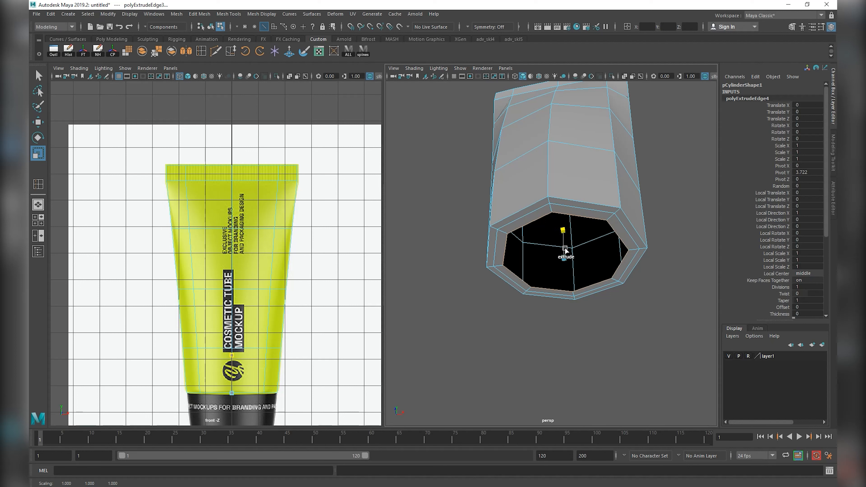
{"action": "key", "text": "space"}
{"action": "left_click_drag", "start_coordinate": [557, 242], "coordinate": [546, 252], "text": "alt"}
{"action": "key", "text": "ctrl+z"}
{"action": "key", "text": "ctrl+z"}
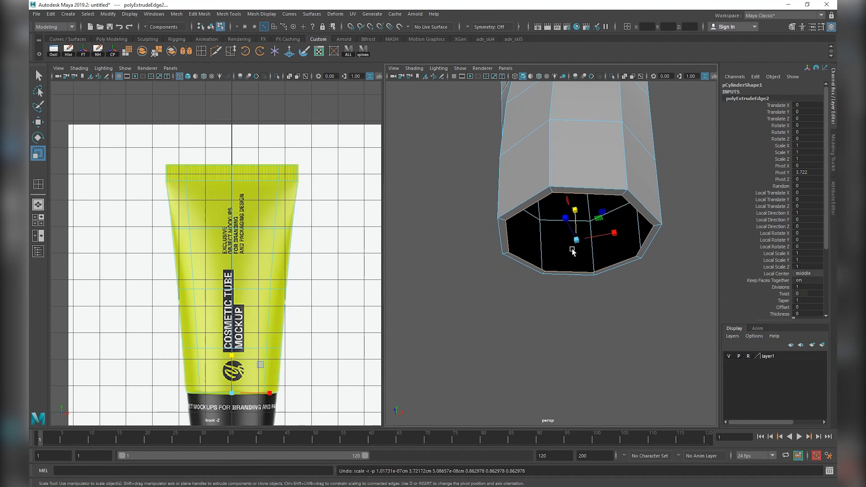
Scale the rim's inner edge loop smaller and extrude it down into the black cap area to form the tube's neck.
{"action": "left_click_drag", "start_coordinate": [577, 245], "coordinate": [561, 248]}
{"action": "key", "text": "w"}
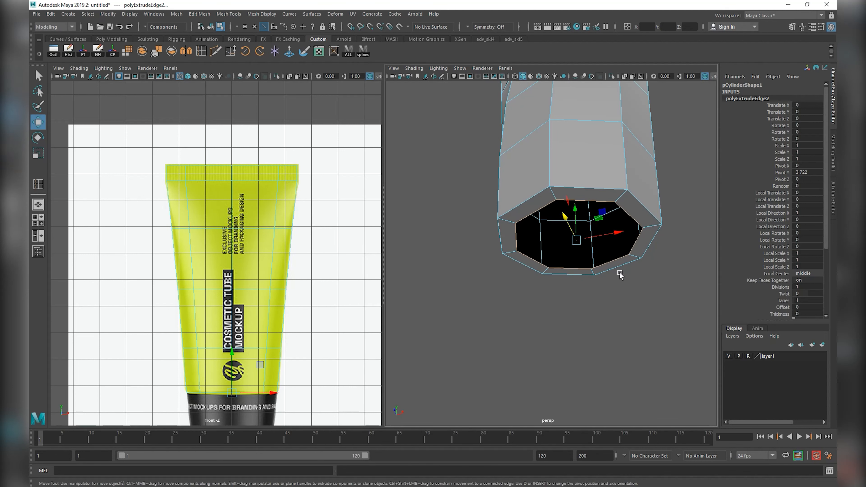
{"action": "left_click_drag", "start_coordinate": [575, 213], "coordinate": [577, 259], "text": "shift"}
{"action": "scroll", "coordinate": [183, 316], "scroll_direction": "down", "scroll_amount": 3}
{"action": "scroll", "coordinate": [185, 318], "scroll_direction": "down", "scroll_amount": 2}
{"action": "scroll", "coordinate": [220, 352], "scroll_direction": "up", "scroll_amount": 3}
{"action": "left_click_drag", "start_coordinate": [227, 357], "coordinate": [223, 402]}
{"action": "key", "text": "e"}
{"action": "key", "text": "r"}
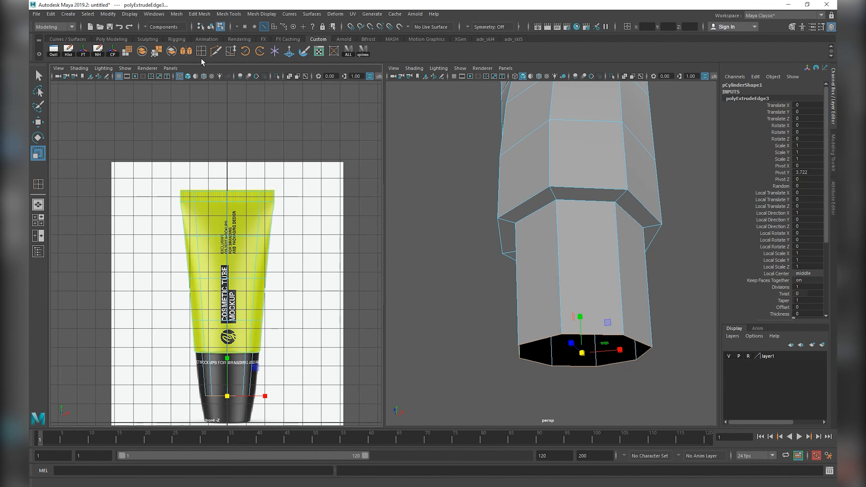
Insert an edge loop around the upper part of the neck and scale it slightly larger.
{"action": "left_click", "coordinate": [202, 51]}
{"action": "left_click", "coordinate": [228, 370]}
{"action": "key", "text": "r"}
{"action": "left_click_drag", "start_coordinate": [253, 369], "coordinate": [256, 370]}
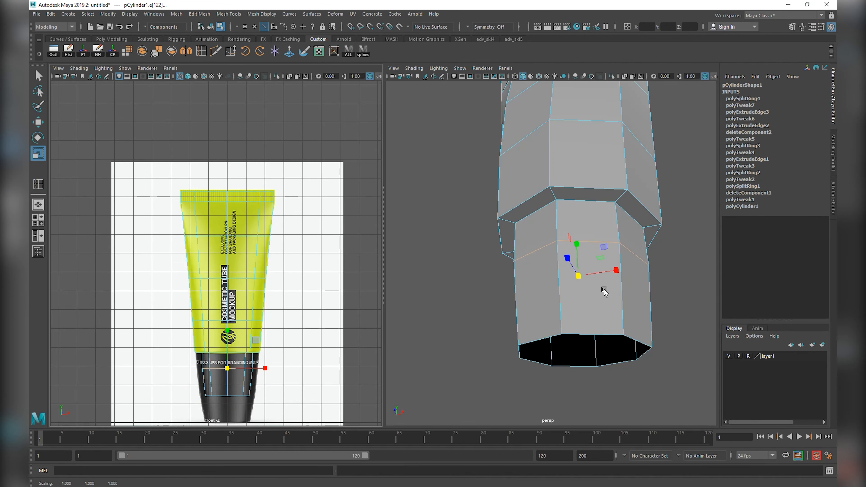
Insert support edge loops near the neck's lower edge, at its upper end, and on the rim right beside the neck.
{"action": "key", "text": "g"}
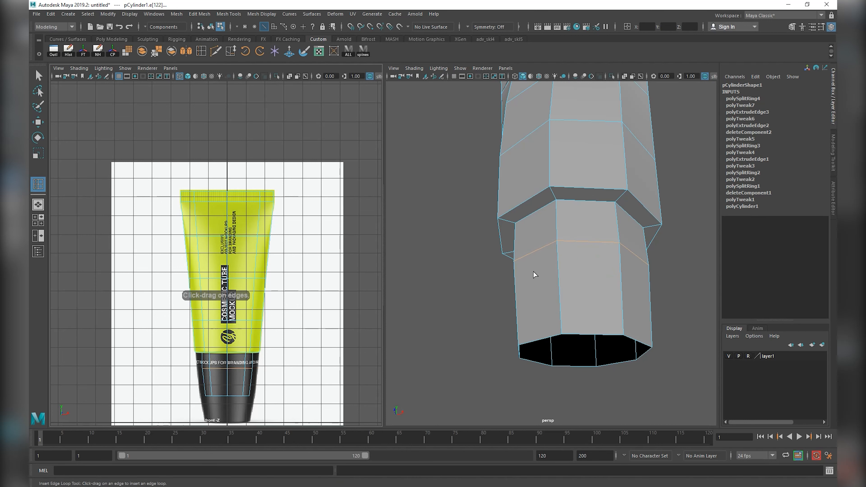
{"action": "left_click_drag", "start_coordinate": [561, 300], "coordinate": [562, 330]}
{"action": "left_click_drag", "start_coordinate": [555, 205], "coordinate": [558, 205]}
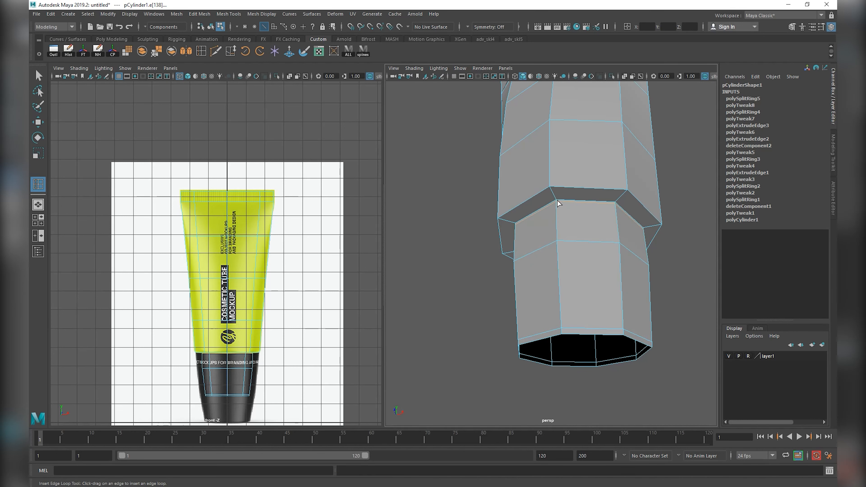
{"action": "scroll", "coordinate": [554, 200], "scroll_direction": "up", "scroll_amount": 3}
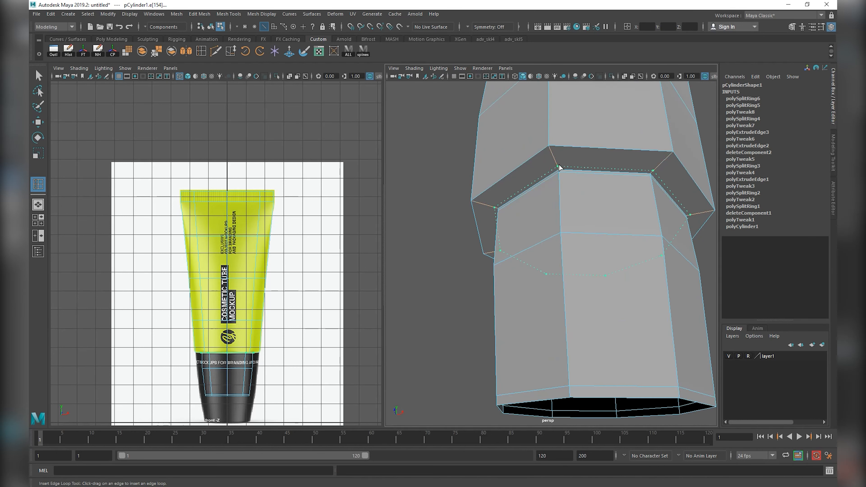
{"action": "left_click_drag", "start_coordinate": [561, 168], "coordinate": [559, 169]}
{"action": "scroll", "coordinate": [554, 170], "scroll_direction": "up", "scroll_amount": 4}
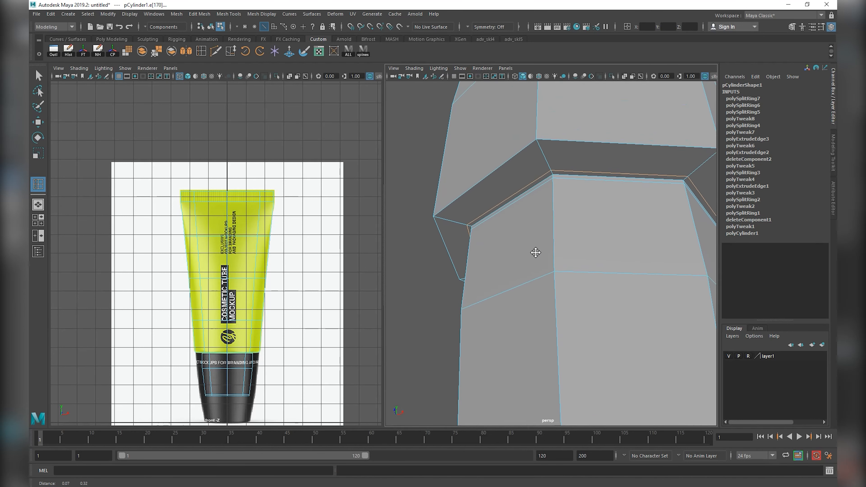
{"action": "scroll", "coordinate": [547, 215], "scroll_direction": "up", "scroll_amount": 2}
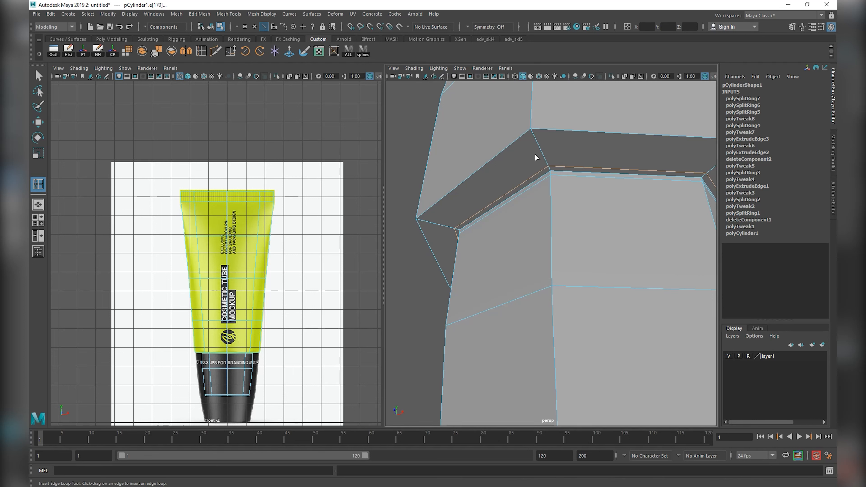
Insert support edge loops just above the rim, on its outer underside and along the underside's middle, previewing the smoothed mesh.
{"action": "scroll", "coordinate": [545, 173], "scroll_direction": "down", "scroll_amount": 4}
{"action": "scroll", "coordinate": [545, 174], "scroll_direction": "up", "scroll_amount": 1}
{"action": "key", "text": "3"}
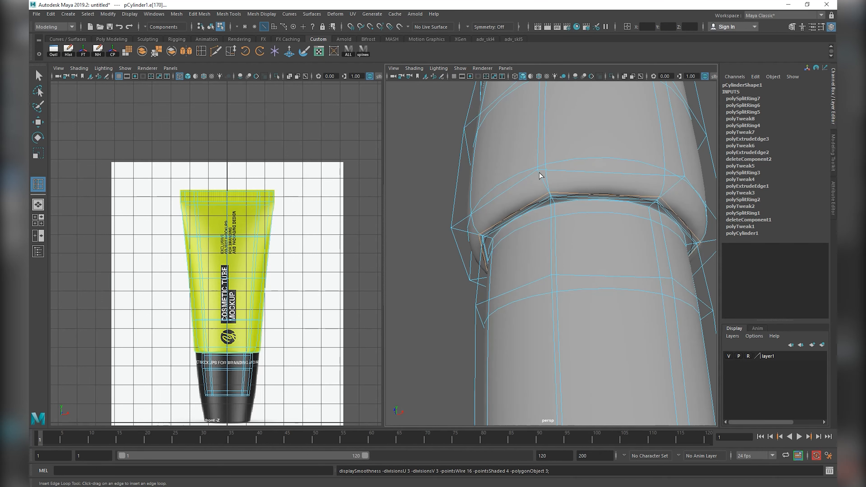
{"action": "key", "text": "1"}
{"action": "left_click", "coordinate": [541, 174]}
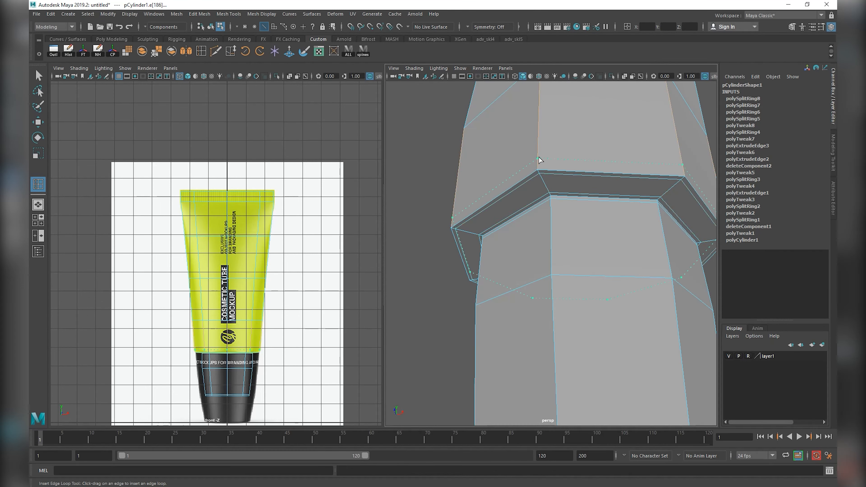
{"action": "left_click", "coordinate": [540, 184]}
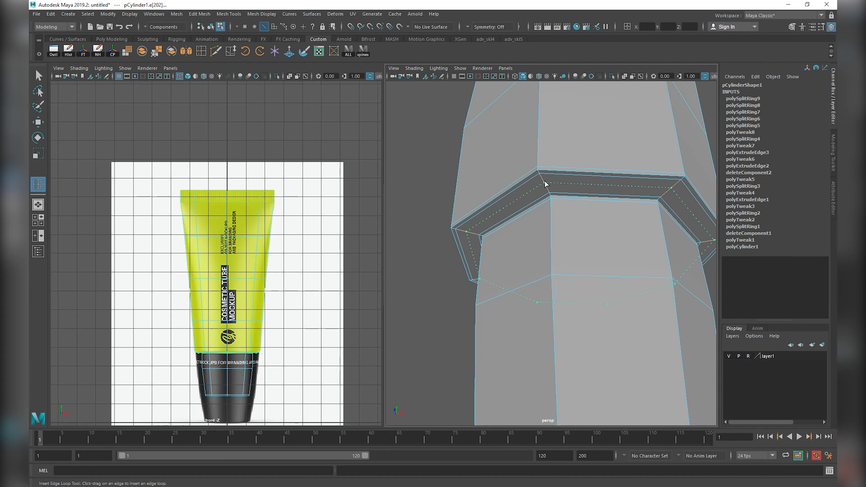
{"action": "left_click", "coordinate": [543, 193]}
{"action": "key", "text": "3"}
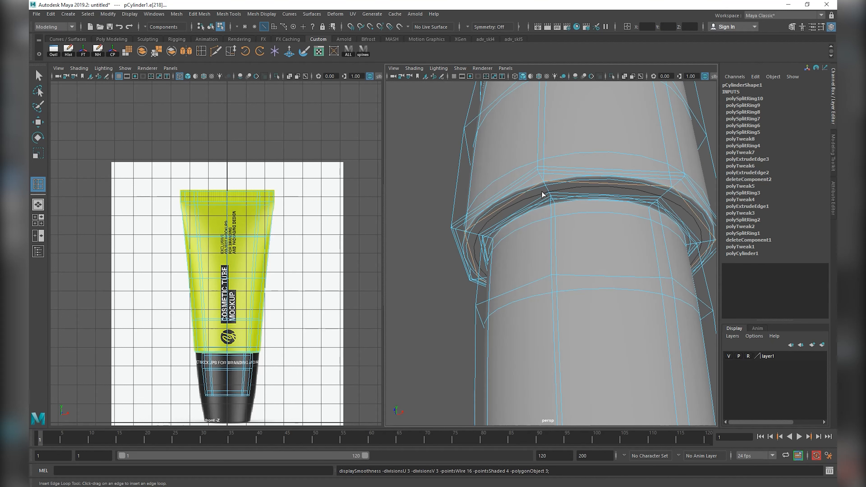
{"action": "key", "text": "1"}
Return to object mode, show the front view in both viewports with wireframe on shaded, and hide the left viewport's grid.
{"action": "right_click_drag", "start_coordinate": [542, 192], "coordinate": [566, 167]}
{"action": "left_click", "coordinate": [398, 190]}
{"action": "key", "text": "space"}
{"action": "left_click_drag", "start_coordinate": [497, 197], "coordinate": [540, 232]}
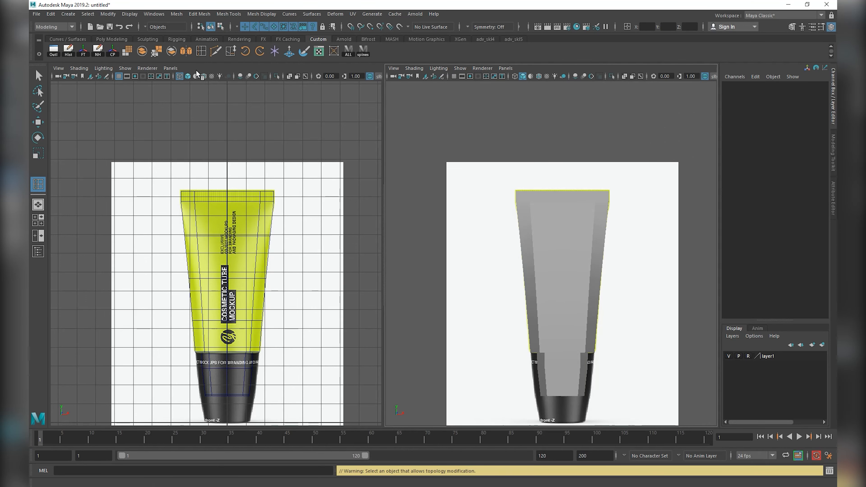
{"action": "left_click", "coordinate": [204, 76]}
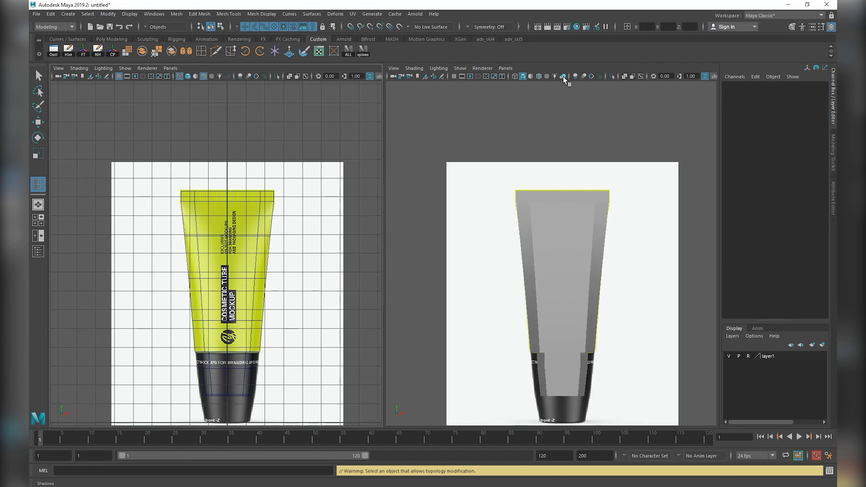
{"action": "left_click", "coordinate": [539, 76]}
{"action": "scroll", "coordinate": [550, 258], "scroll_direction": "up", "scroll_amount": 2}
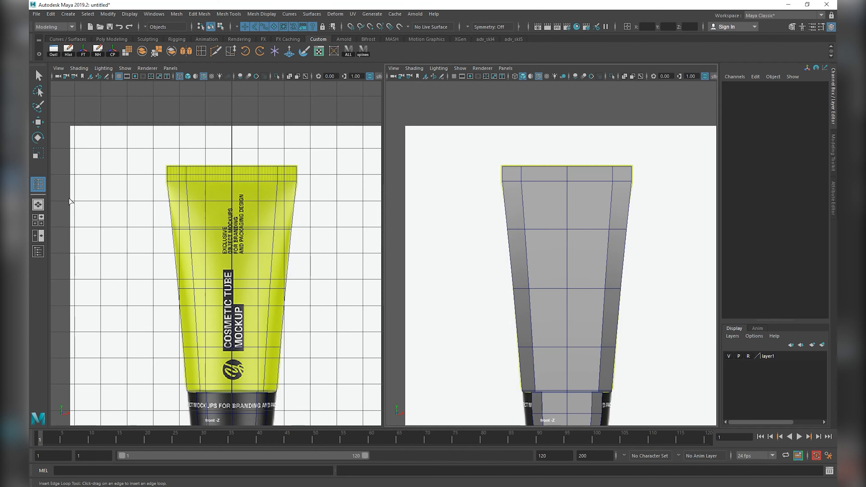
{"action": "left_click", "coordinate": [119, 76]}
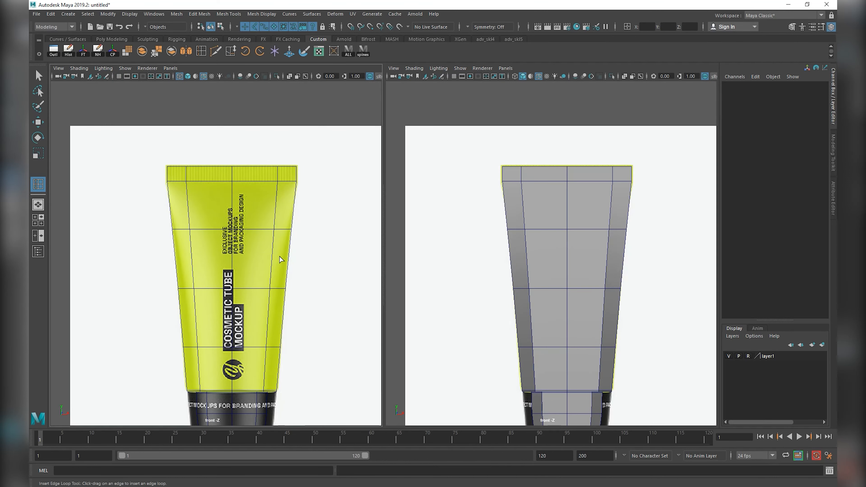
In the side view, scale the neck's bottom vertices to about 1.05 and adjust the neck's middle vertex row.
{"action": "key", "text": "space"}
{"action": "left_click_drag", "start_coordinate": [576, 245], "coordinate": [600, 236]}
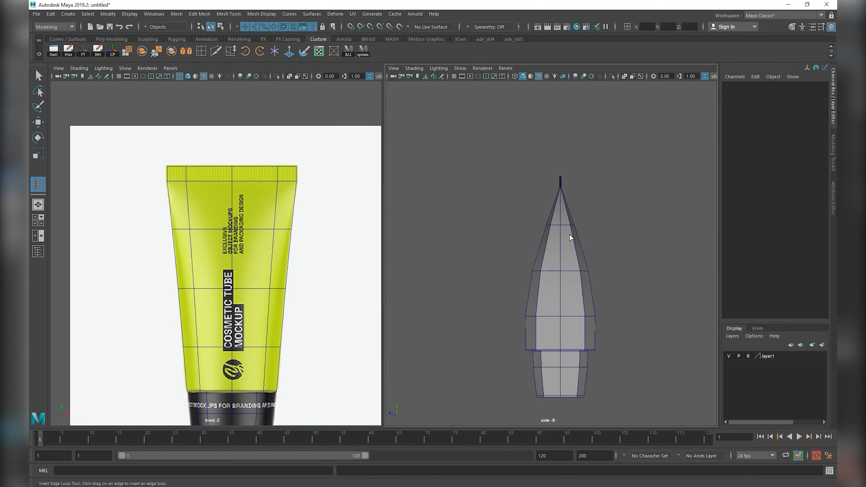
{"action": "scroll", "coordinate": [558, 287], "scroll_direction": "down", "scroll_amount": 4}
{"action": "right_click_drag", "start_coordinate": [555, 292], "coordinate": [519, 269]}
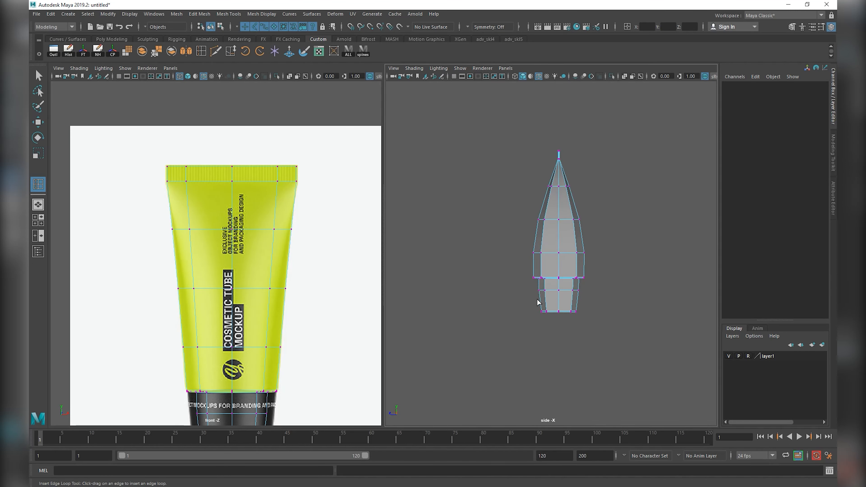
{"action": "left_click_drag", "start_coordinate": [516, 307], "coordinate": [593, 327]}
{"action": "key", "text": "r"}
{"action": "right_click_drag", "start_coordinate": [542, 253], "coordinate": [507, 250]}
{"action": "left_click_drag", "start_coordinate": [499, 345], "coordinate": [559, 313]}
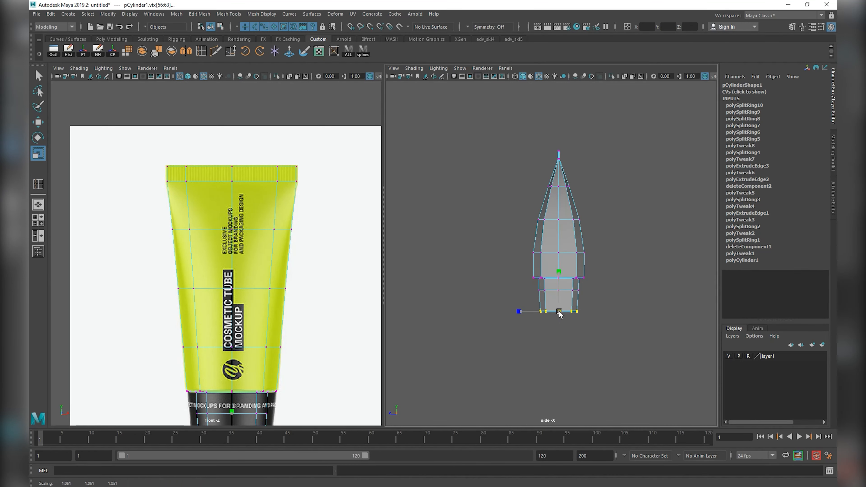
{"action": "left_click_drag", "start_coordinate": [529, 286], "coordinate": [588, 298]}
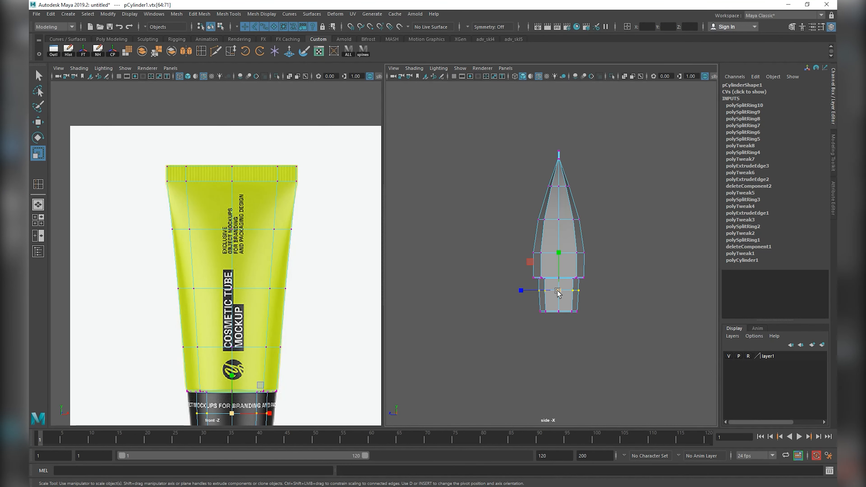
{"action": "left_click", "coordinate": [557, 351]}
{"action": "scroll", "coordinate": [273, 329], "scroll_direction": "down", "scroll_amount": 3}
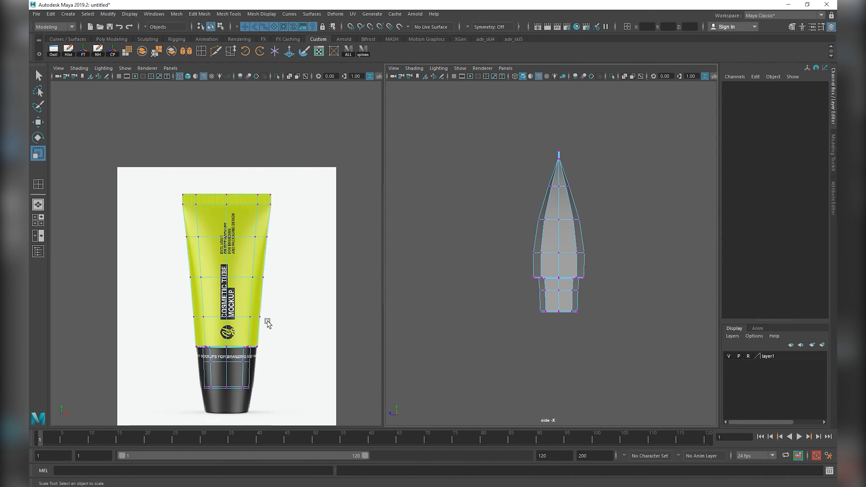
Scale the upper body's vertex row narrower in depth in the side view and check the smoothed tube from the front.
{"action": "scroll", "coordinate": [564, 263], "scroll_direction": "up", "scroll_amount": 2}
{"action": "scroll", "coordinate": [553, 252], "scroll_direction": "up", "scroll_amount": 2}
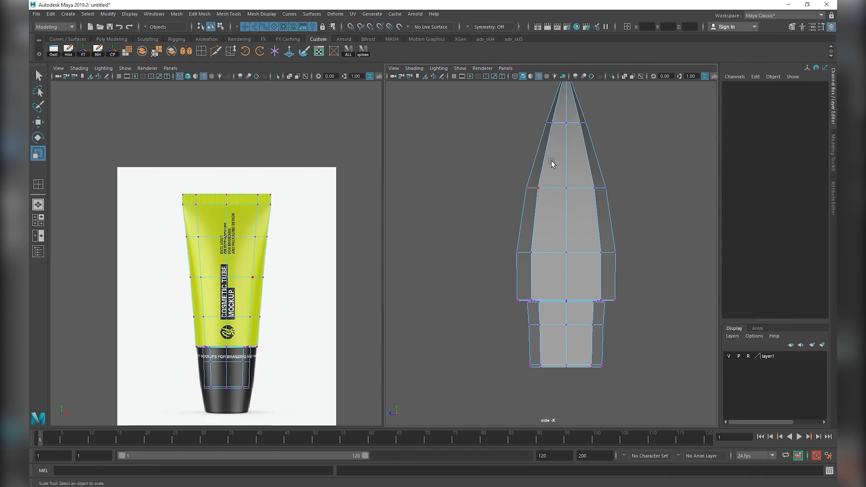
{"action": "left_click_drag", "start_coordinate": [566, 125], "coordinate": [536, 124]}
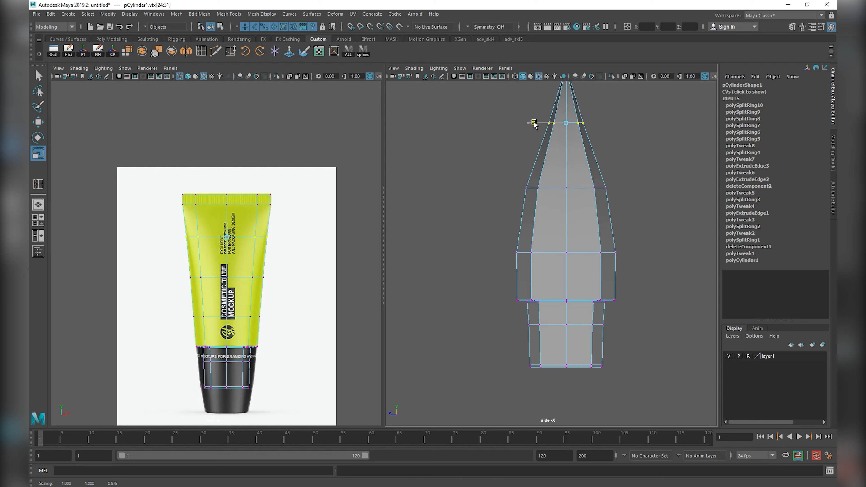
{"action": "key", "text": "3"}
{"action": "key", "text": "space"}
{"action": "left_click_drag", "start_coordinate": [576, 194], "coordinate": [575, 211]}
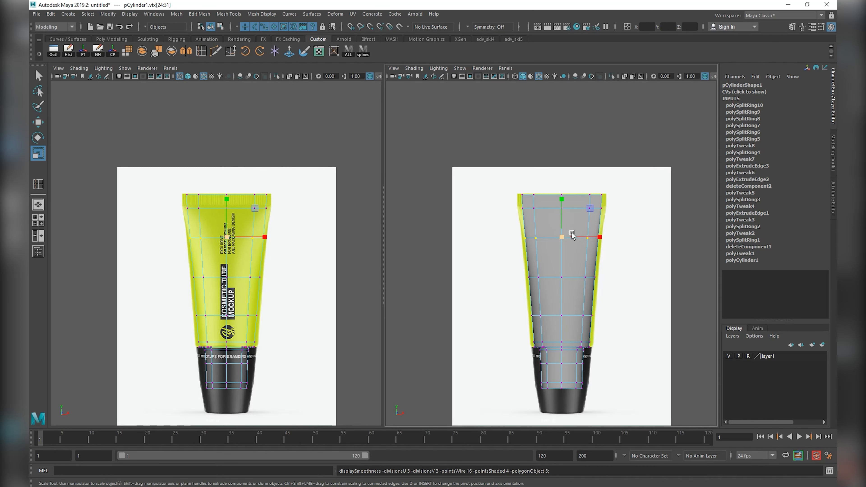
{"action": "scroll", "coordinate": [573, 234], "scroll_direction": "up", "scroll_amount": 2}
{"action": "key", "text": "1"}
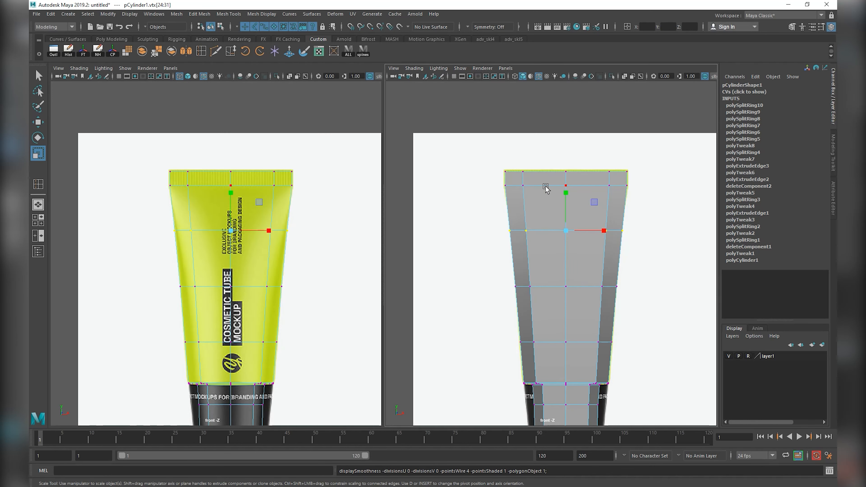
Move the crimped end's vertex rows vertically in the front view to match the ribbed band in the reference.
{"action": "left_click_drag", "start_coordinate": [556, 186], "coordinate": [646, 202]}
{"action": "scroll", "coordinate": [558, 176], "scroll_direction": "up", "scroll_amount": 3}
{"action": "key", "text": "w"}
{"action": "left_click_drag", "start_coordinate": [576, 110], "coordinate": [576, 109]}
{"action": "left_click_drag", "start_coordinate": [449, 158], "coordinate": [694, 122]}
{"action": "left_click_drag", "start_coordinate": [576, 117], "coordinate": [575, 119]}
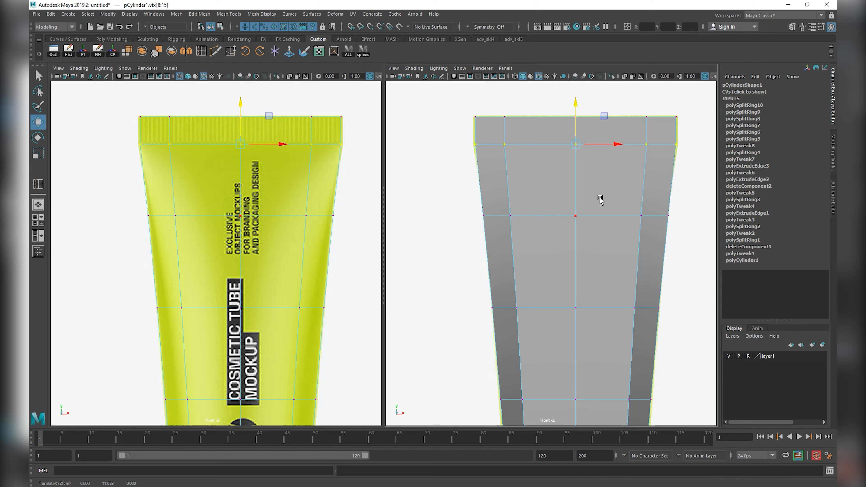
Insert an edge loop a little below the crimped end and scale it in depth in the side view.
{"action": "left_click", "coordinate": [201, 52]}
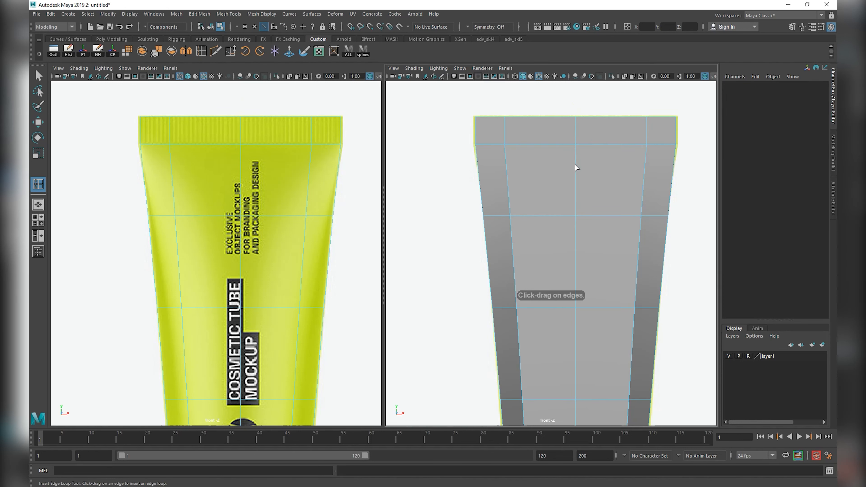
{"action": "left_click_drag", "start_coordinate": [576, 165], "coordinate": [593, 181]}
{"action": "key", "text": "space"}
{"action": "key", "text": "e"}
{"action": "key", "text": "r"}
{"action": "scroll", "coordinate": [559, 138], "scroll_direction": "up", "scroll_amount": 5}
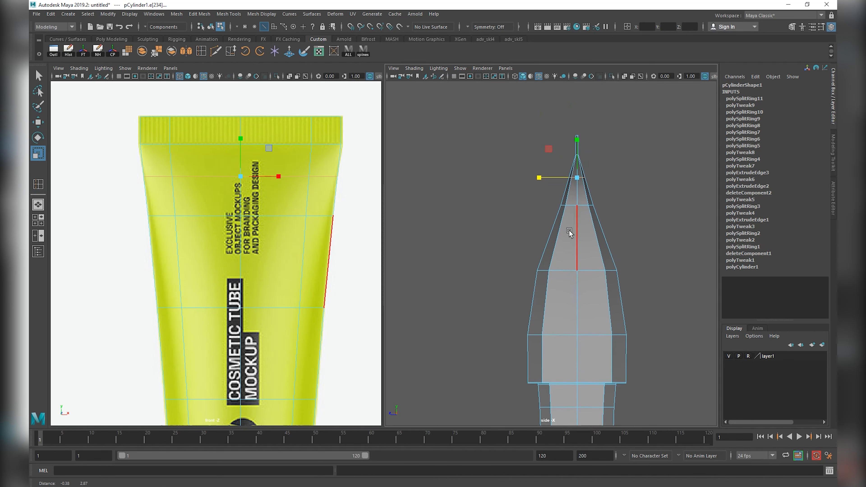
{"action": "left_click_drag", "start_coordinate": [552, 156], "coordinate": [549, 156]}
Scale the vertex rows of the upper body in depth in the side view to even out the taper.
{"action": "right_click_drag", "start_coordinate": [546, 190], "coordinate": [478, 169]}
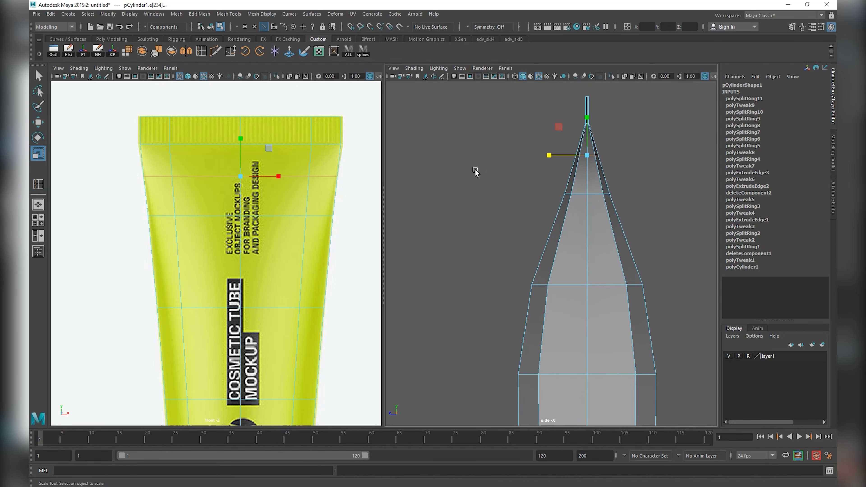
{"action": "left_click_drag", "start_coordinate": [472, 166], "coordinate": [690, 208]}
{"action": "key", "text": "e"}
{"action": "key", "text": "r"}
{"action": "left_click_drag", "start_coordinate": [543, 132], "coordinate": [654, 174]}
{"action": "left_click_drag", "start_coordinate": [516, 182], "coordinate": [698, 205]}
{"action": "left_click_drag", "start_coordinate": [493, 267], "coordinate": [654, 321]}
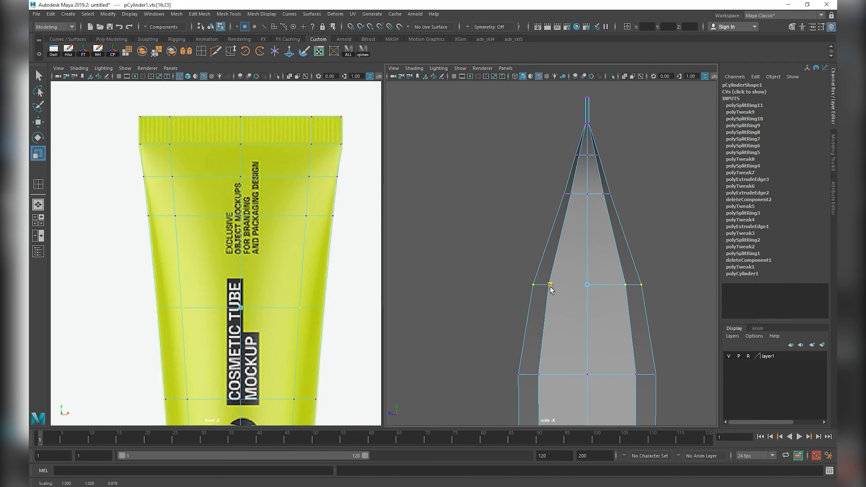
Raise the lower body's vertex row slightly in the side view and adjust its scale.
{"action": "scroll", "coordinate": [568, 294], "scroll_direction": "down", "scroll_amount": 5}
{"action": "scroll", "coordinate": [568, 292], "scroll_direction": "up", "scroll_amount": 2}
{"action": "left_click_drag", "start_coordinate": [504, 311], "coordinate": [663, 335]}
{"action": "key", "text": "w"}
{"action": "left_click_drag", "start_coordinate": [572, 300], "coordinate": [573, 296]}
{"action": "key", "text": "e"}
{"action": "key", "text": "r"}
Check the tube against the front reference, and select the edge loop just above the rim in the perspective view.
{"action": "right_click_drag", "start_coordinate": [560, 273], "coordinate": [667, 223]}
{"action": "left_click", "coordinate": [668, 224]}
{"action": "key", "text": "space"}
{"action": "left_click_drag", "start_coordinate": [576, 259], "coordinate": [576, 276]}
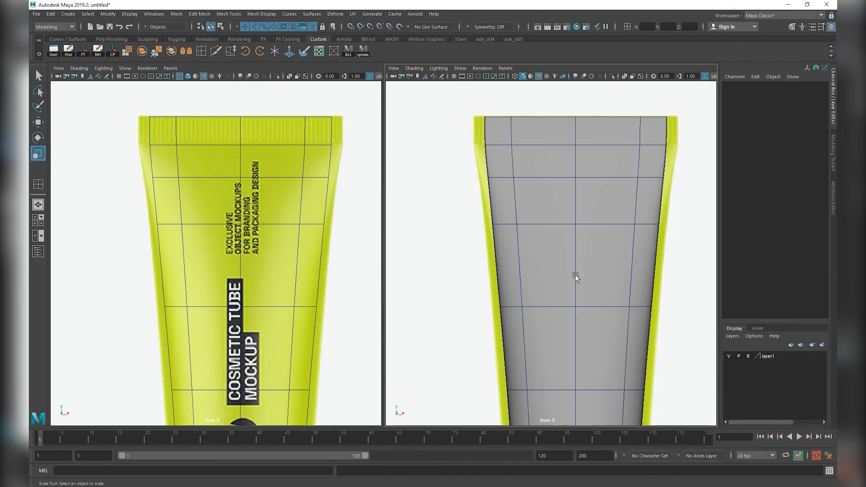
{"action": "scroll", "coordinate": [573, 290], "scroll_direction": "down", "scroll_amount": 6}
{"action": "scroll", "coordinate": [571, 331], "scroll_direction": "up", "scroll_amount": 3}
{"action": "left_click", "coordinate": [572, 337]}
{"action": "middle_click_drag", "start_coordinate": [574, 351], "coordinate": [539, 257], "text": "alt"}
{"action": "key", "text": "space"}
{"action": "mouse_move", "coordinate": [527, 270]}
{"action": "left_mouse_down"}
{"action": "mouse_move", "coordinate": [524, 254]}
{"action": "mouse_move", "coordinate": [529, 260]}
{"action": "left_mouse_up"}
{"action": "right_click_drag", "start_coordinate": [536, 184], "coordinate": [537, 170]}
{"action": "key", "text": "1"}
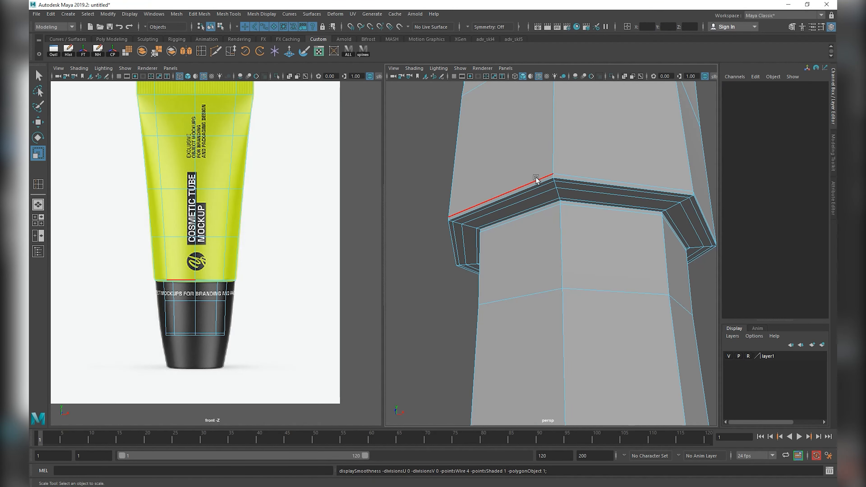
{"action": "double_click", "coordinate": [537, 177]}
Try sliding the edge loop just above the rim farther up the body with Slide Edge, and undo the slide.
{"action": "left_click", "coordinate": [230, 51]}
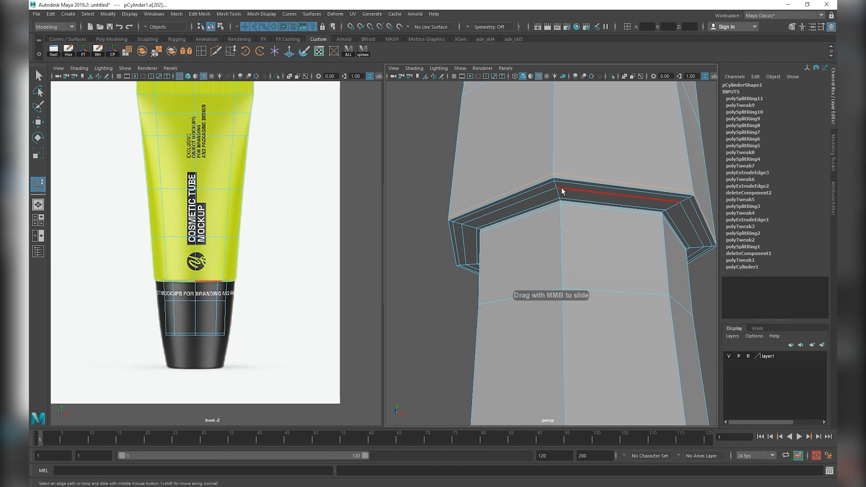
{"action": "middle_click_drag", "start_coordinate": [569, 187], "coordinate": [562, 186]}
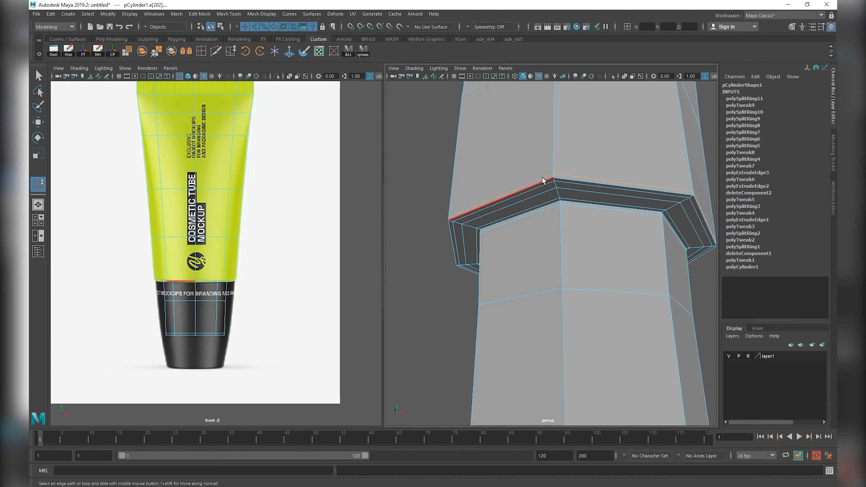
{"action": "middle_click_drag", "start_coordinate": [551, 183], "coordinate": [549, 184]}
{"action": "scroll", "coordinate": [546, 185], "scroll_direction": "down", "scroll_amount": 5}
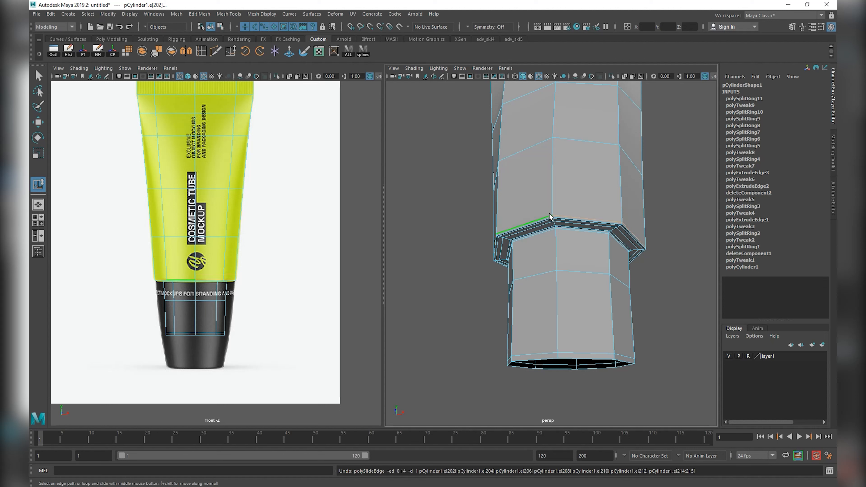
{"action": "middle_click_drag", "start_coordinate": [545, 212], "coordinate": [547, 212]}
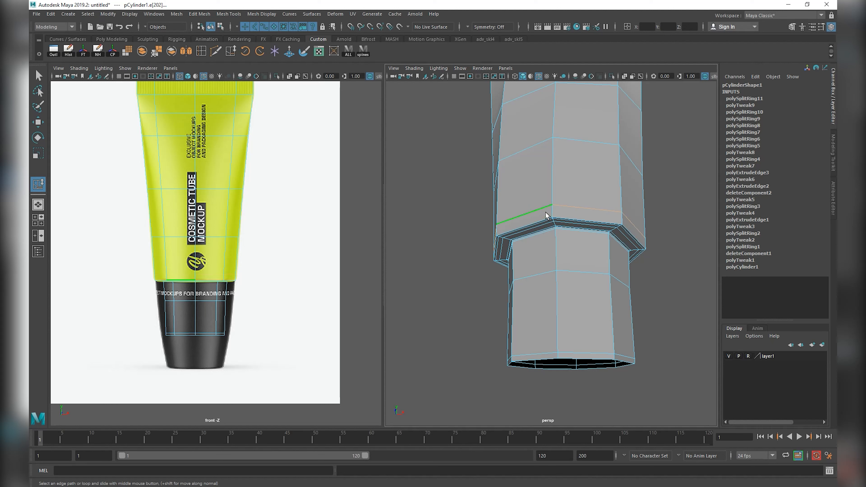
{"action": "key", "text": "ctrl+z"}
Move the selected edge loop just above the rim slightly upward in the side view.
{"action": "key", "text": "space"}
{"action": "left_click_drag", "start_coordinate": [546, 213], "coordinate": [545, 226]}
{"action": "middle_click_drag", "start_coordinate": [574, 373], "coordinate": [545, 310], "text": "alt"}
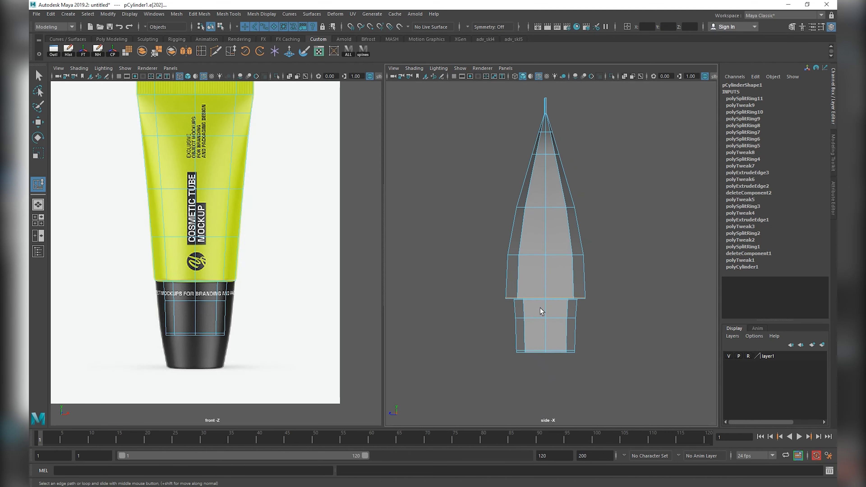
{"action": "scroll", "coordinate": [545, 311], "scroll_direction": "up", "scroll_amount": 5}
{"action": "key", "text": "w"}
{"action": "left_click_drag", "start_coordinate": [540, 310], "coordinate": [540, 304]}
Rescale the edge loop along the middle of the rim's underside and preview the mesh smoothed.
{"action": "key", "text": "space"}
{"action": "left_click_drag", "start_coordinate": [523, 342], "coordinate": [523, 328]}
{"action": "left_click_drag", "start_coordinate": [523, 327], "coordinate": [520, 255], "text": "alt"}
{"action": "scroll", "coordinate": [515, 225], "scroll_direction": "up", "scroll_amount": 6}
{"action": "double_click", "coordinate": [507, 182]}
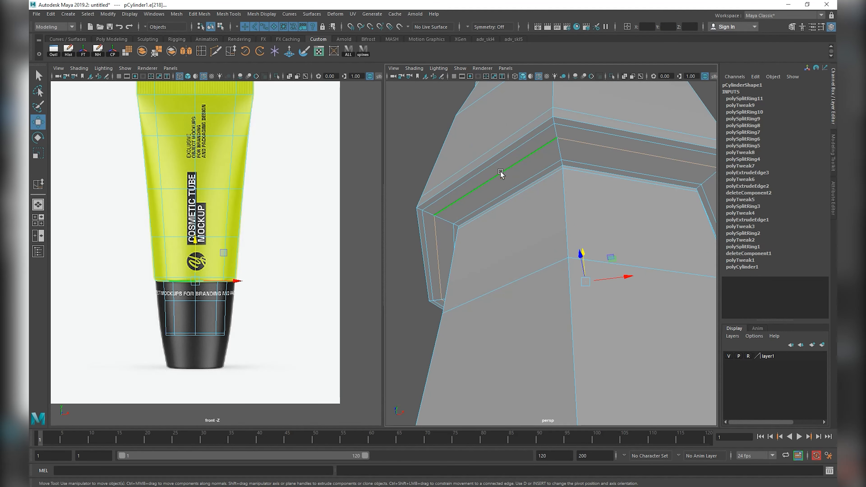
{"action": "key", "text": "r"}
{"action": "left_click_drag", "start_coordinate": [585, 282], "coordinate": [581, 292]}
{"action": "key", "text": "3"}
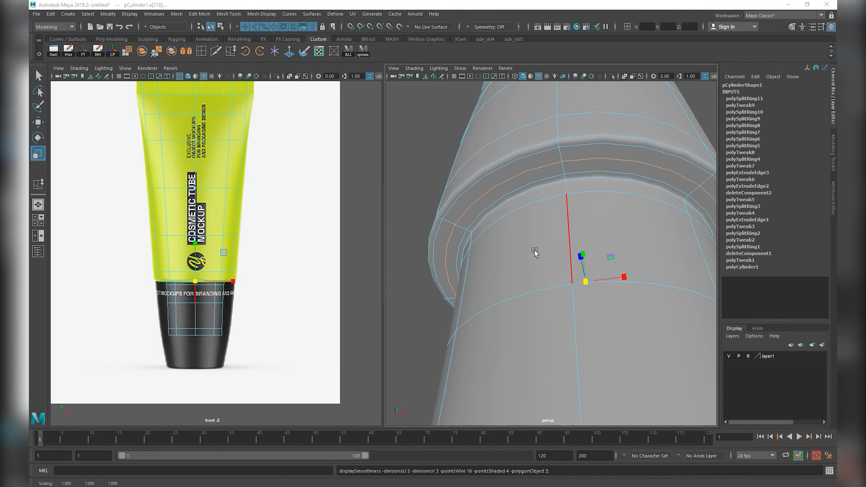
Return to object mode and compare the smoothed and unsmoothed tube with the reference in the front view.
{"action": "key", "text": "space"}
{"action": "left_click_drag", "start_coordinate": [533, 265], "coordinate": [526, 273]}
{"action": "right_click", "coordinate": [525, 265]}
{"action": "left_click", "coordinate": [566, 253]}
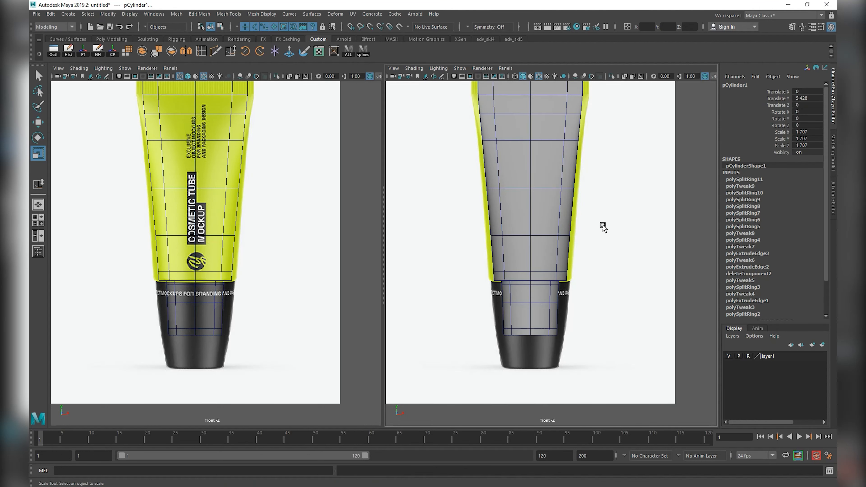
{"action": "scroll", "coordinate": [545, 225], "scroll_direction": "down", "scroll_amount": 2}
{"action": "scroll", "coordinate": [544, 229], "scroll_direction": "up", "scroll_amount": 2}
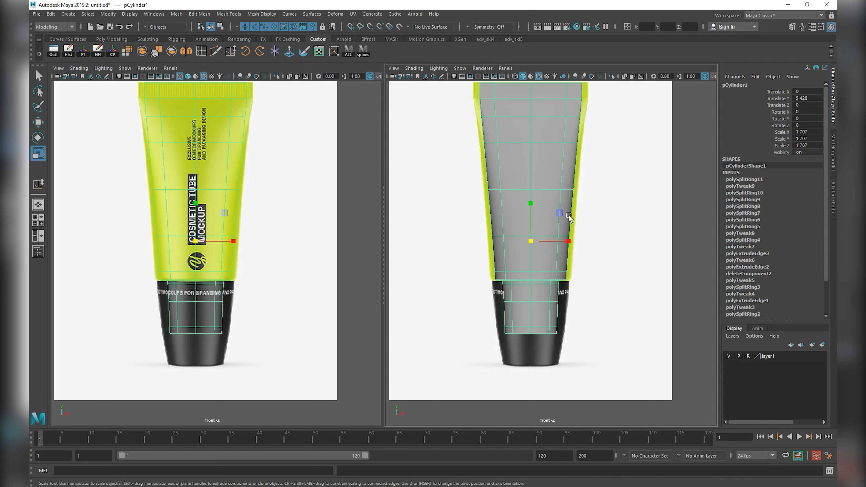
{"action": "key", "text": "3"}
{"action": "right_click_drag", "start_coordinate": [547, 198], "coordinate": [586, 186]}
{"action": "left_click", "coordinate": [620, 189]}
{"action": "left_click", "coordinate": [556, 191]}
{"action": "key", "text": "1"}
{"action": "right_click_drag", "start_coordinate": [521, 209], "coordinate": [557, 196]}
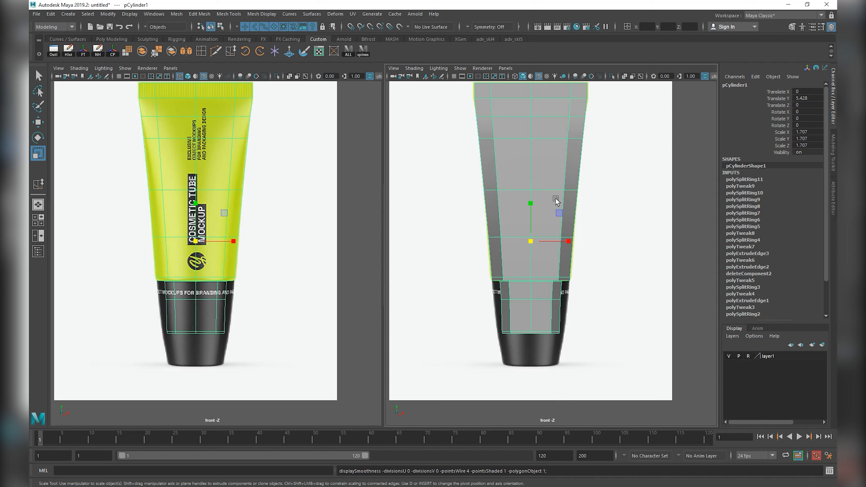
{"action": "middle_click_drag", "start_coordinate": [522, 195], "coordinate": [521, 265], "text": "alt"}
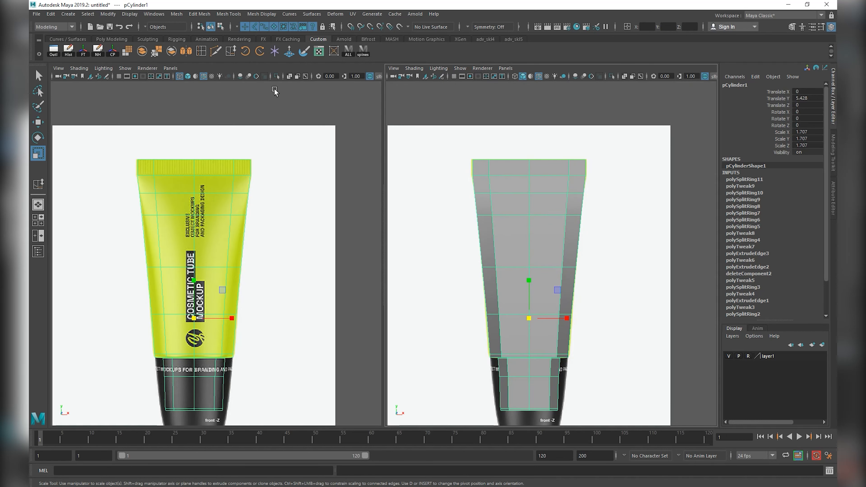
Return to object mode, delete the tube's construction history and freeze its transformations.
{"action": "left_click_drag", "start_coordinate": [563, 147], "coordinate": [573, 153]}
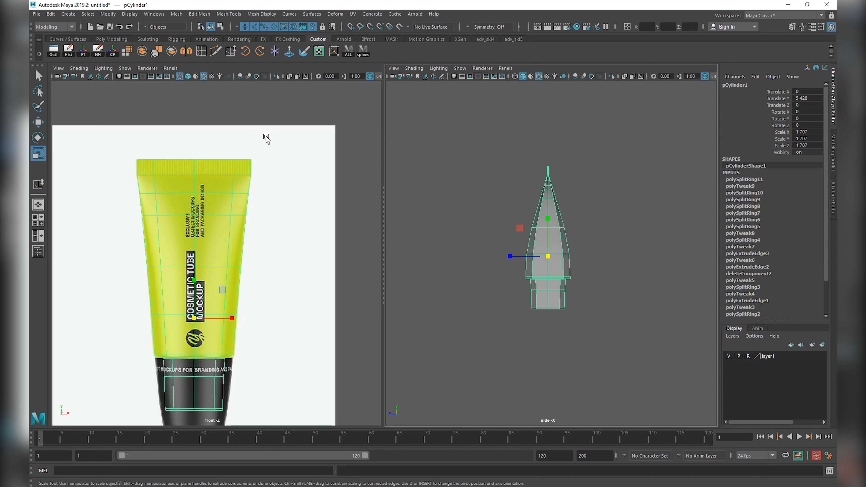
{"action": "right_click_drag", "start_coordinate": [208, 197], "coordinate": [241, 187]}
{"action": "left_click", "coordinate": [146, 99]}
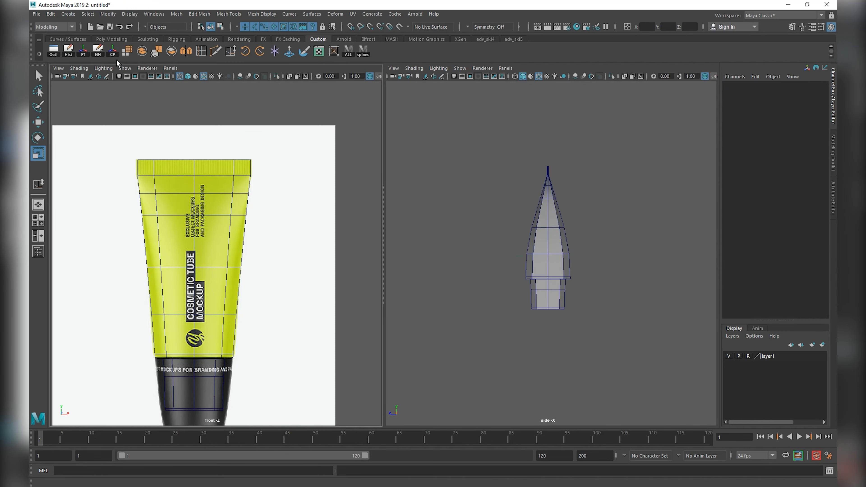
{"action": "left_click", "coordinate": [163, 179]}
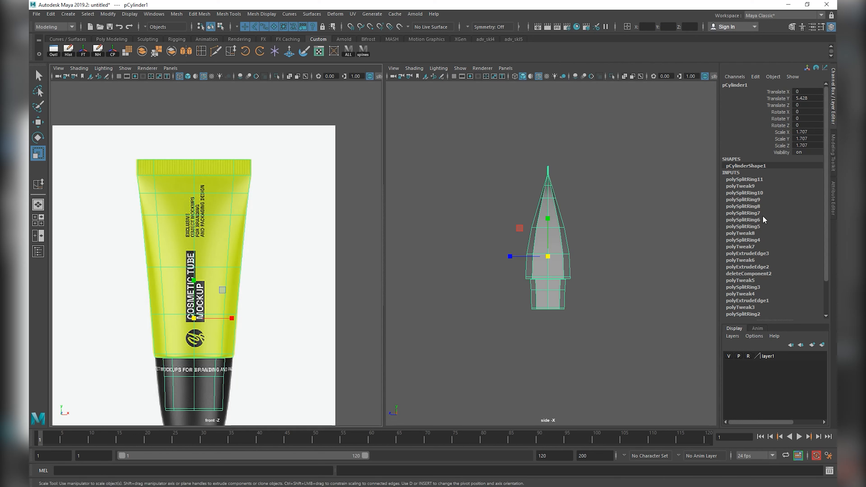
{"action": "left_click", "coordinate": [69, 51]}
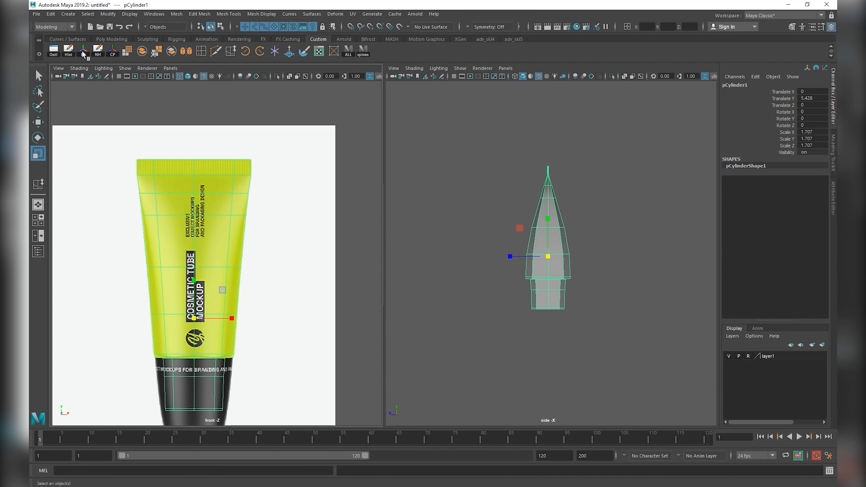
{"action": "left_click", "coordinate": [83, 52]}
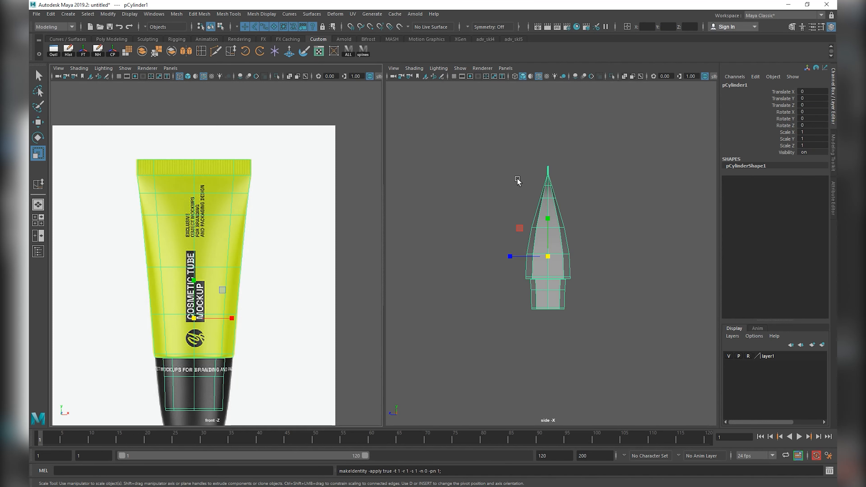
Extrude the open end edge loop of the neck inward in the perspective view, leaving a small central hole.
{"action": "key", "text": "space"}
{"action": "left_click_drag", "start_coordinate": [517, 178], "coordinate": [518, 186]}
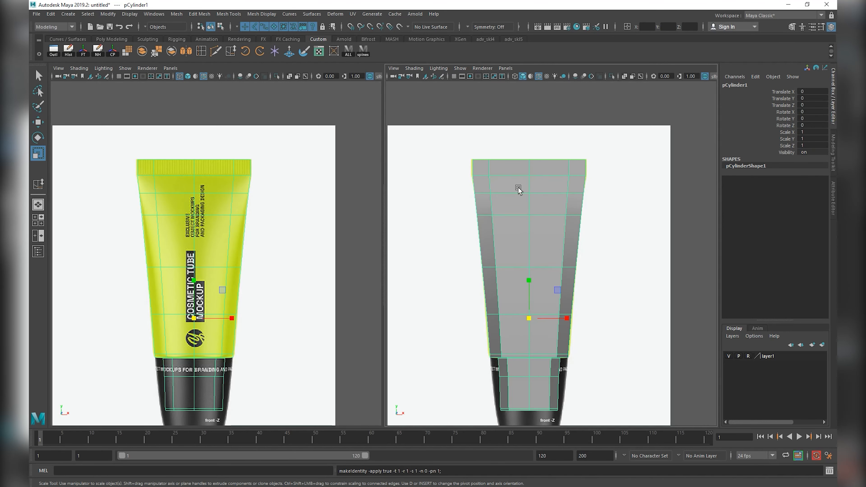
{"action": "key", "text": "space"}
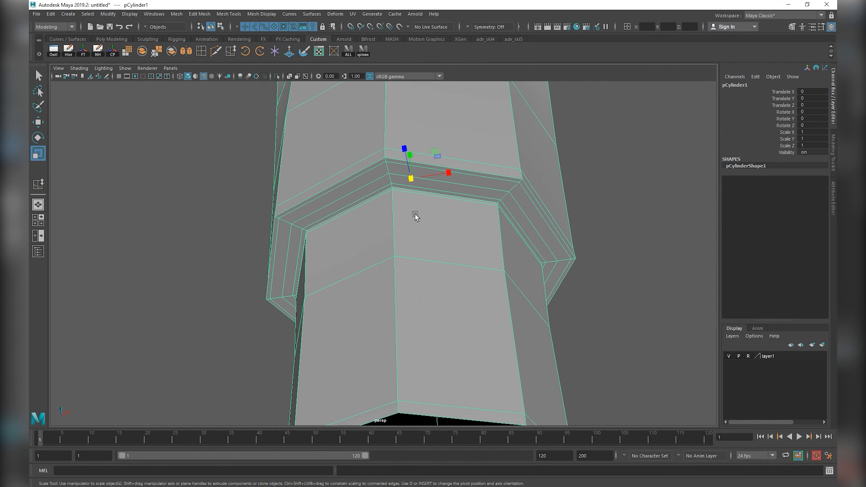
{"action": "scroll", "coordinate": [416, 215], "scroll_direction": "down", "scroll_amount": 9}
{"action": "left_click_drag", "start_coordinate": [385, 227], "coordinate": [401, 232], "text": "alt"}
{"action": "scroll", "coordinate": [388, 233], "scroll_direction": "up", "scroll_amount": 3}
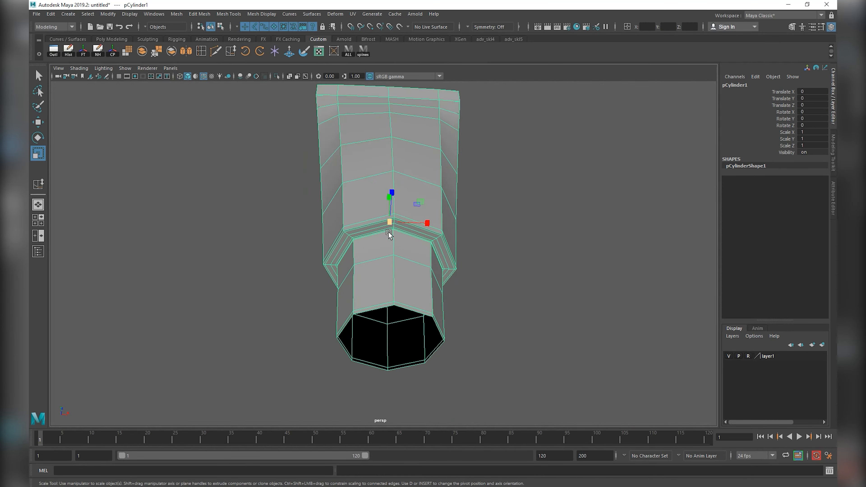
{"action": "middle_click_drag", "start_coordinate": [388, 233], "coordinate": [400, 212], "text": "alt"}
{"action": "scroll", "coordinate": [400, 178], "scroll_direction": "down", "scroll_amount": 1}
{"action": "right_click_drag", "start_coordinate": [402, 222], "coordinate": [402, 202]}
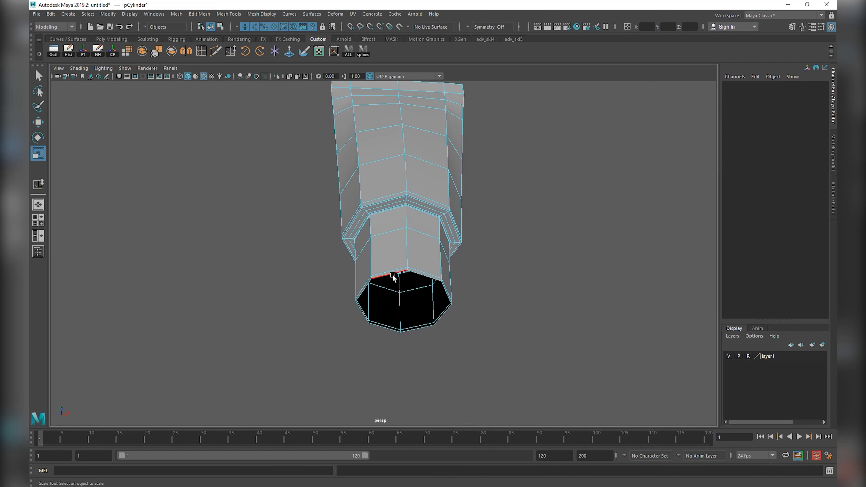
{"action": "double_click", "coordinate": [393, 277]}
{"action": "scroll", "coordinate": [406, 301], "scroll_direction": "up", "scroll_amount": 2}
{"action": "left_click_drag", "start_coordinate": [421, 333], "coordinate": [353, 367], "text": "shift"}
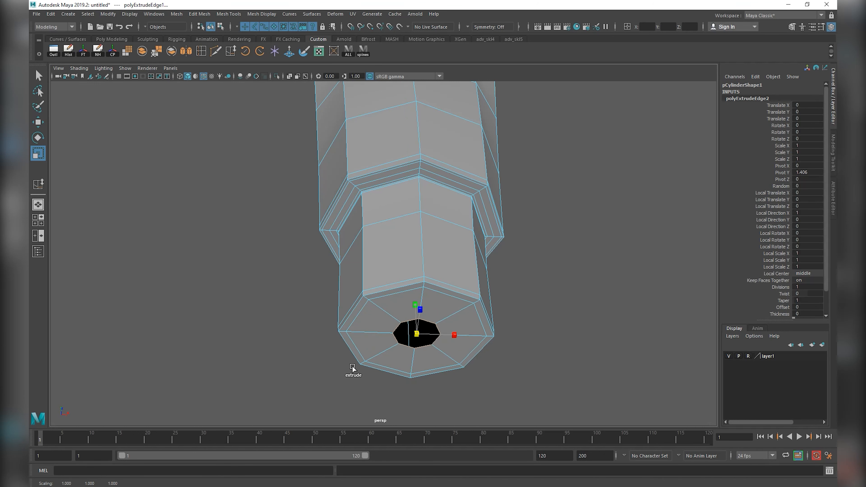
Extrude the hole's edge loop further inward, and extrude it up into the neck as a short inner channel.
{"action": "left_click_drag", "start_coordinate": [417, 336], "coordinate": [417, 314], "text": "shift"}
{"action": "key", "text": "w"}
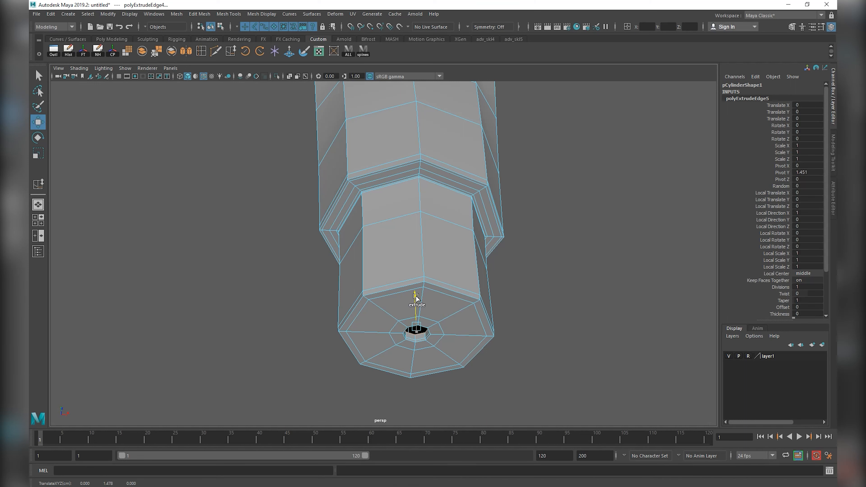
{"action": "right_click_drag", "start_coordinate": [422, 306], "coordinate": [423, 244]}
{"action": "scroll", "coordinate": [512, 301], "scroll_direction": "up", "scroll_amount": 1}
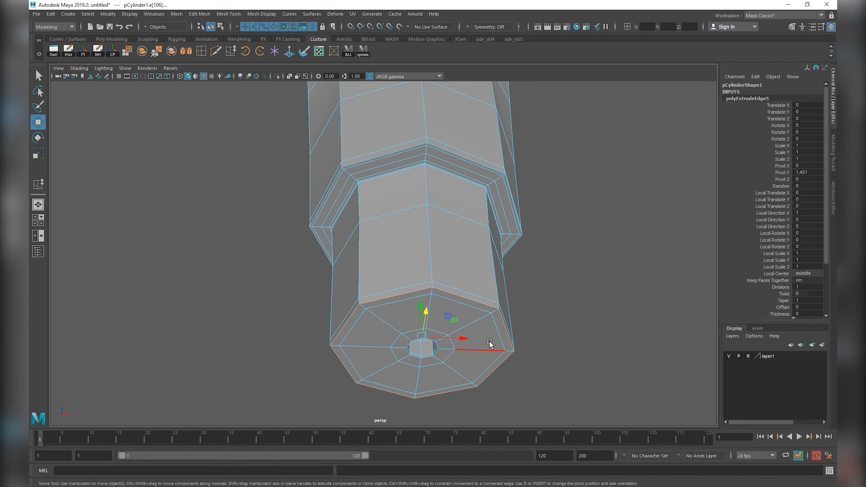
Insert an edge loop close around the hole on the neck's end face and undo the extra loop insertion.
{"action": "scroll", "coordinate": [486, 341], "scroll_direction": "up", "scroll_amount": 1}
{"action": "middle_click_drag", "start_coordinate": [464, 332], "coordinate": [448, 267], "text": "alt"}
{"action": "scroll", "coordinate": [447, 268], "scroll_direction": "up", "scroll_amount": 3}
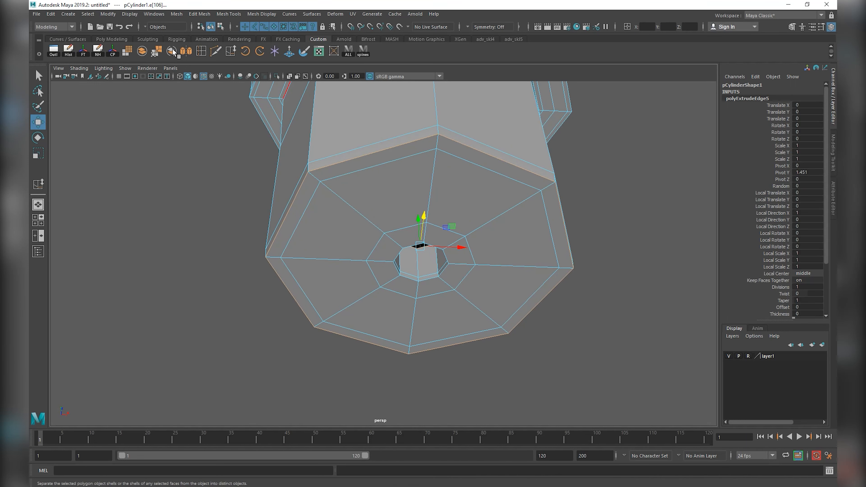
{"action": "left_click", "coordinate": [201, 51]}
{"action": "scroll", "coordinate": [446, 273], "scroll_direction": "up", "scroll_amount": 2}
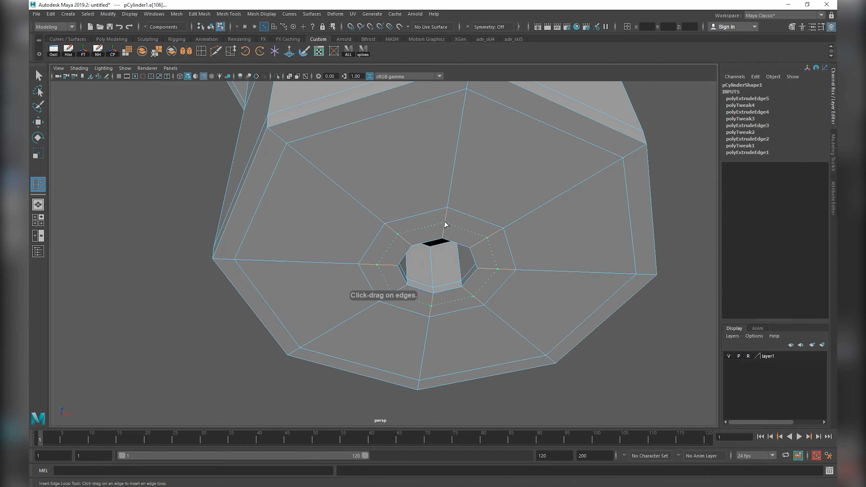
{"action": "left_click", "coordinate": [442, 231]}
{"action": "left_click", "coordinate": [440, 241]}
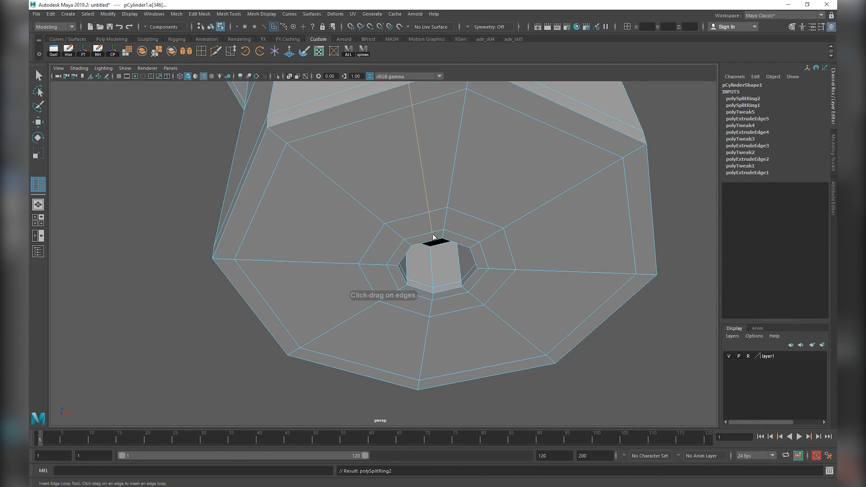
{"action": "right_click", "coordinate": [434, 235]}
{"action": "key", "text": "ctrl+z"}
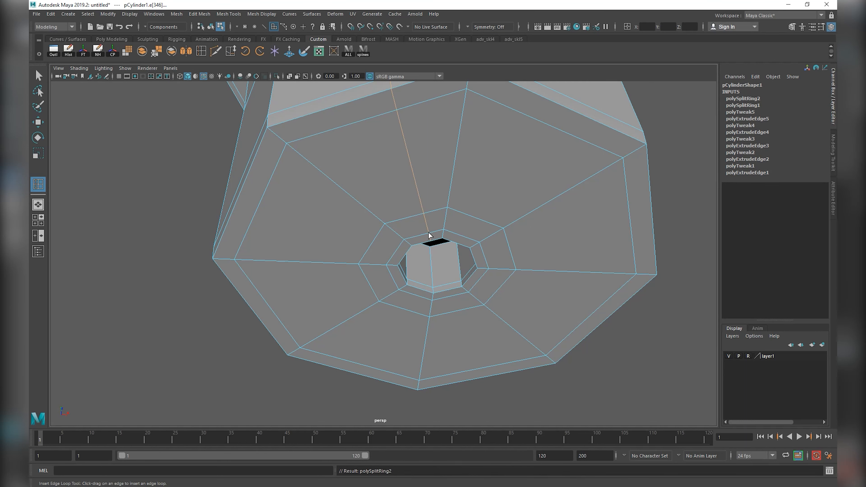
Select the complete ring of faces directly around the hole on the neck's end face.
{"action": "left_click", "coordinate": [37, 77]}
{"action": "left_click", "coordinate": [351, 201]}
{"action": "right_click_drag", "start_coordinate": [351, 201], "coordinate": [351, 223]}
{"action": "left_click", "coordinate": [465, 244]}
{"action": "left_click", "coordinate": [432, 236]}
{"action": "double_click", "coordinate": [400, 249]}
{"action": "left_click", "coordinate": [399, 248]}
{"action": "double_click", "coordinate": [430, 240], "text": "shift"}
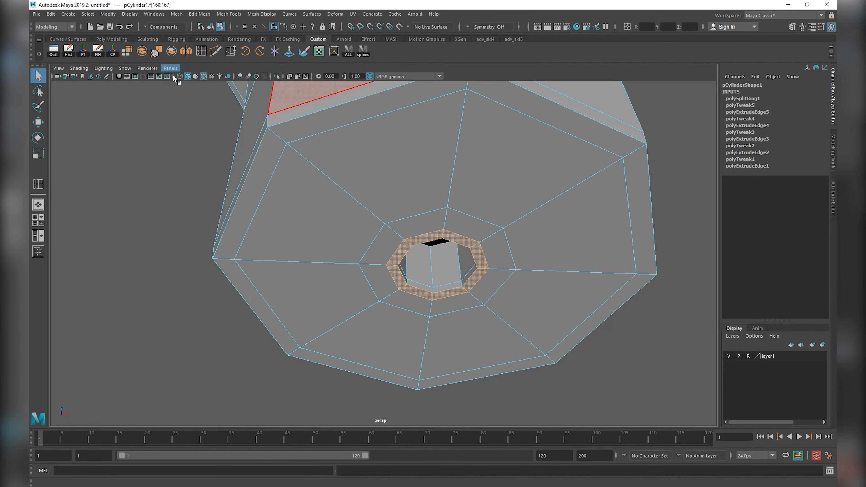
Extrude the selected face ring a short distance out of the end face as a raised lip around the hole.
{"action": "left_click", "coordinate": [113, 38]}
{"action": "left_click", "coordinate": [354, 51]}
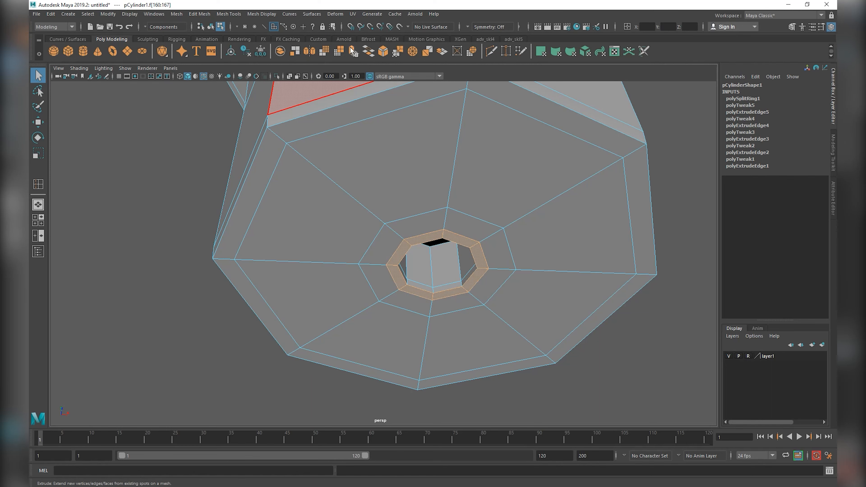
{"action": "scroll", "coordinate": [450, 241], "scroll_direction": "down", "scroll_amount": 10}
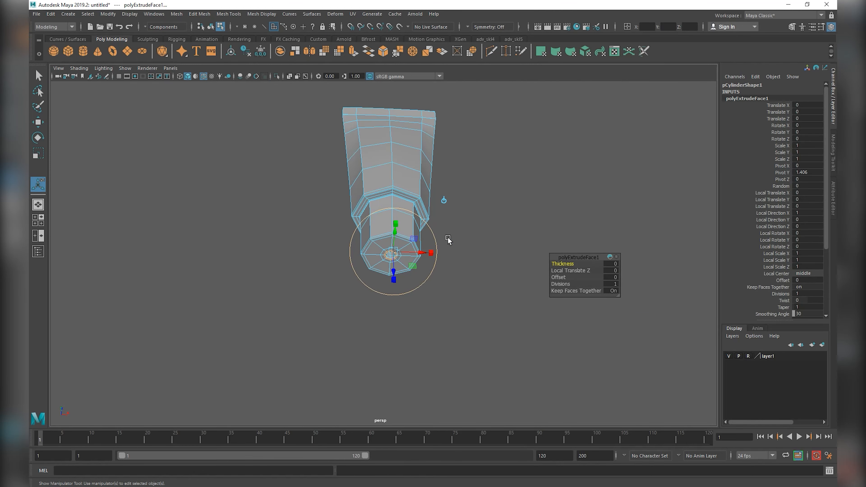
{"action": "left_click_drag", "start_coordinate": [408, 239], "coordinate": [379, 252], "text": "alt"}
{"action": "scroll", "coordinate": [385, 255], "scroll_direction": "up", "scroll_amount": 8}
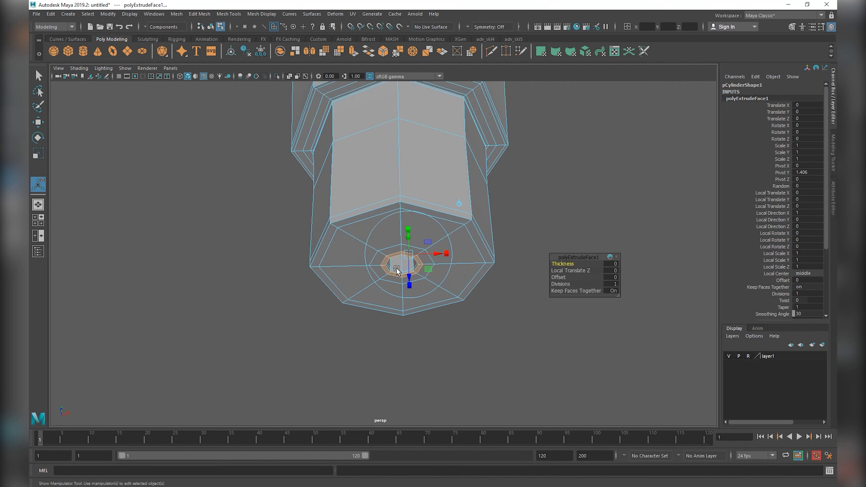
{"action": "scroll", "coordinate": [409, 270], "scroll_direction": "up", "scroll_amount": 3}
{"action": "left_click_drag", "start_coordinate": [418, 272], "coordinate": [420, 273]}
Preview the tube smoothed in object mode, inspecting the new opening and comparing the body with the reference in the front view.
{"action": "key", "text": "3"}
{"action": "right_click_drag", "start_coordinate": [416, 265], "coordinate": [446, 245]}
{"action": "scroll", "coordinate": [440, 248], "scroll_direction": "up", "scroll_amount": 2}
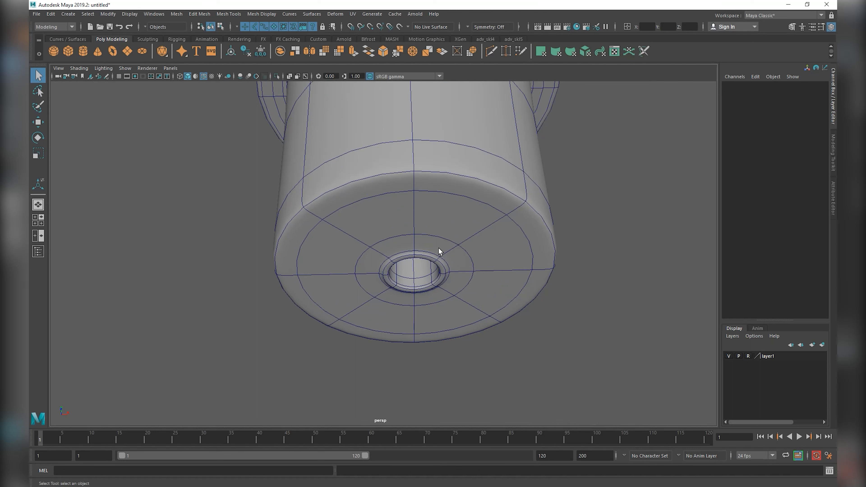
{"action": "scroll", "coordinate": [446, 246], "scroll_direction": "up", "scroll_amount": 1}
{"action": "scroll", "coordinate": [449, 246], "scroll_direction": "down", "scroll_amount": 3}
{"action": "key", "text": "space"}
{"action": "left_click_drag", "start_coordinate": [445, 235], "coordinate": [440, 251]}
{"action": "scroll", "coordinate": [435, 244], "scroll_direction": "down", "scroll_amount": 4}
{"action": "scroll", "coordinate": [433, 243], "scroll_direction": "up", "scroll_amount": 2}
{"action": "middle_click_drag", "start_coordinate": [377, 227], "coordinate": [403, 268], "text": "alt"}
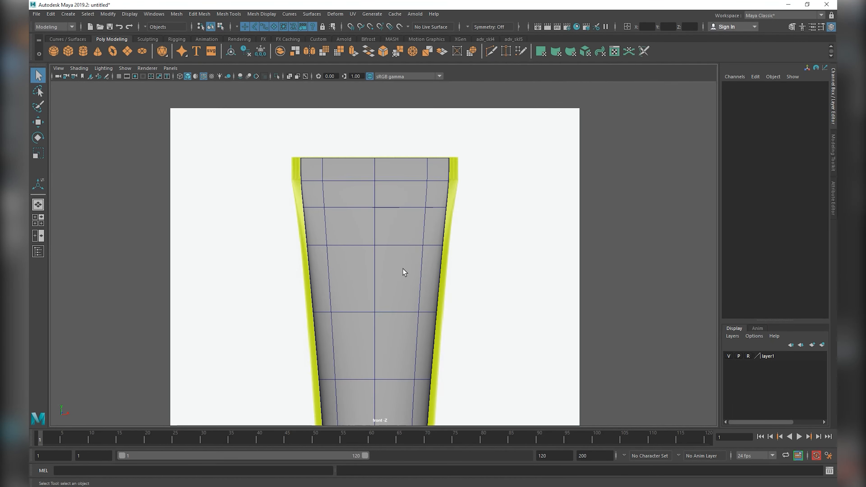
Select the tube, delete its construction history and freeze its transformations again.
{"action": "right_click_drag", "start_coordinate": [396, 255], "coordinate": [382, 216]}
{"action": "scroll", "coordinate": [335, 244], "scroll_direction": "down", "scroll_amount": 2}
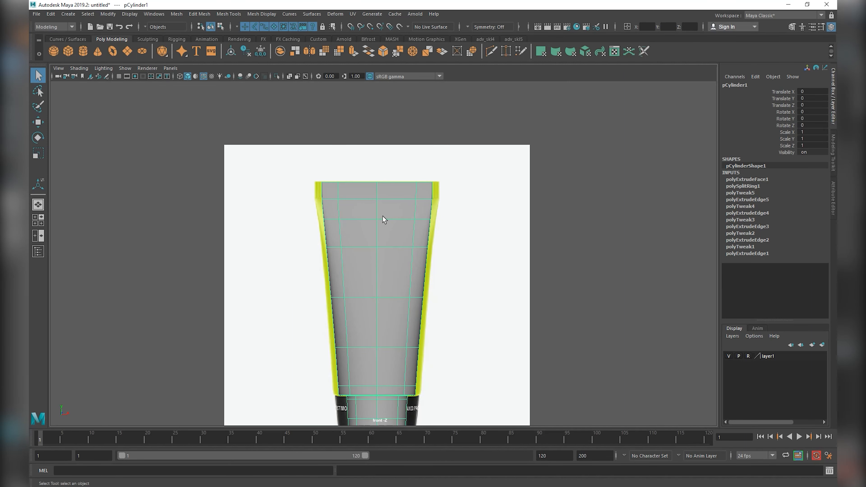
{"action": "scroll", "coordinate": [375, 251], "scroll_direction": "down", "scroll_amount": 1}
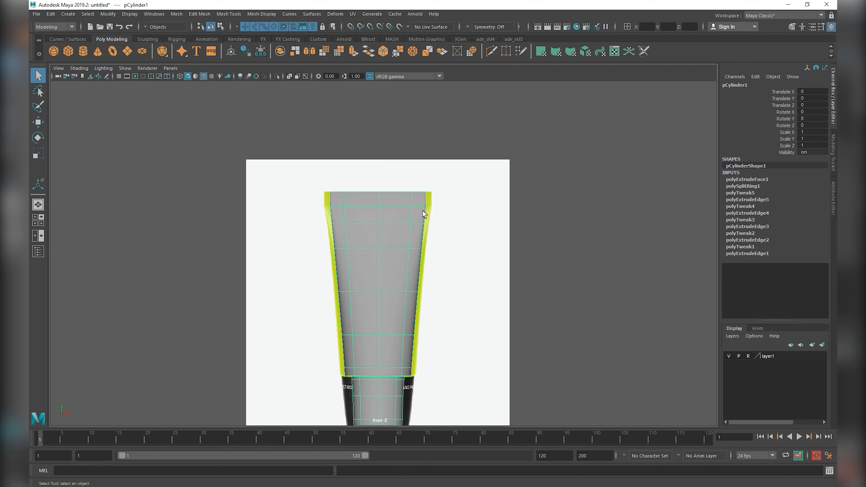
{"action": "left_click", "coordinate": [321, 40]}
{"action": "left_click", "coordinate": [83, 49]}
{"action": "left_click", "coordinate": [75, 52]}
Create a polygon cylinder for the cap and move it up to the bottom of the reference cap.
{"action": "scroll", "coordinate": [345, 196], "scroll_direction": "up", "scroll_amount": 2}
{"action": "scroll", "coordinate": [344, 195], "scroll_direction": "down", "scroll_amount": 1}
{"action": "scroll", "coordinate": [364, 220], "scroll_direction": "up", "scroll_amount": 1}
{"action": "scroll", "coordinate": [363, 219], "scroll_direction": "down", "scroll_amount": 3}
{"action": "middle_click_drag", "start_coordinate": [372, 273], "coordinate": [375, 181], "text": "alt"}
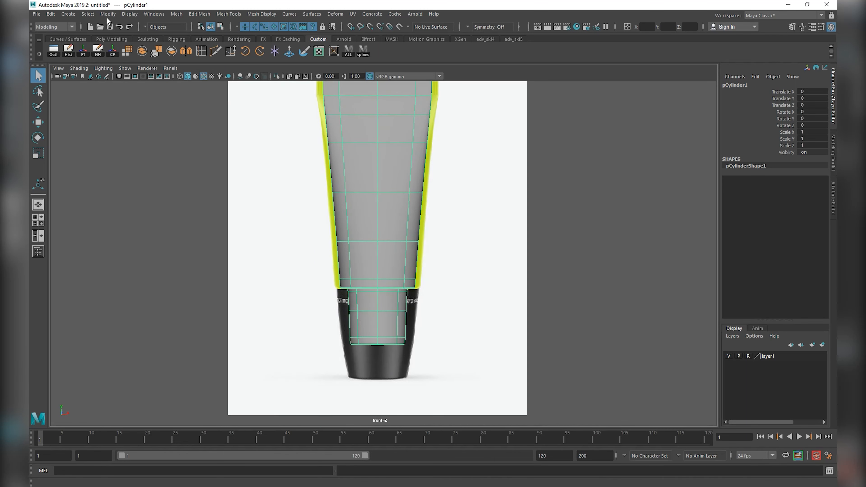
{"action": "left_click", "coordinate": [106, 39]}
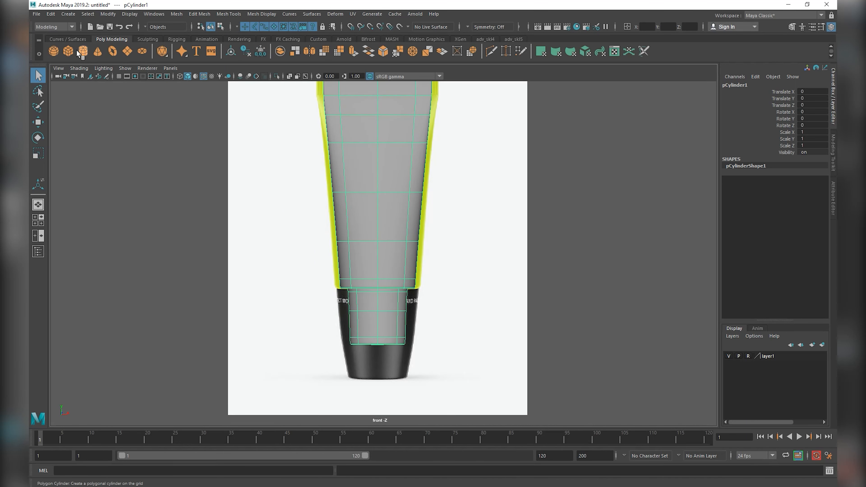
{"action": "left_click", "coordinate": [82, 52]}
{"action": "key", "text": "w"}
{"action": "left_click_drag", "start_coordinate": [375, 357], "coordinate": [378, 333]}
Set the cap cylinder's axis subdivisions to 8.
{"action": "left_click", "coordinate": [744, 180]}
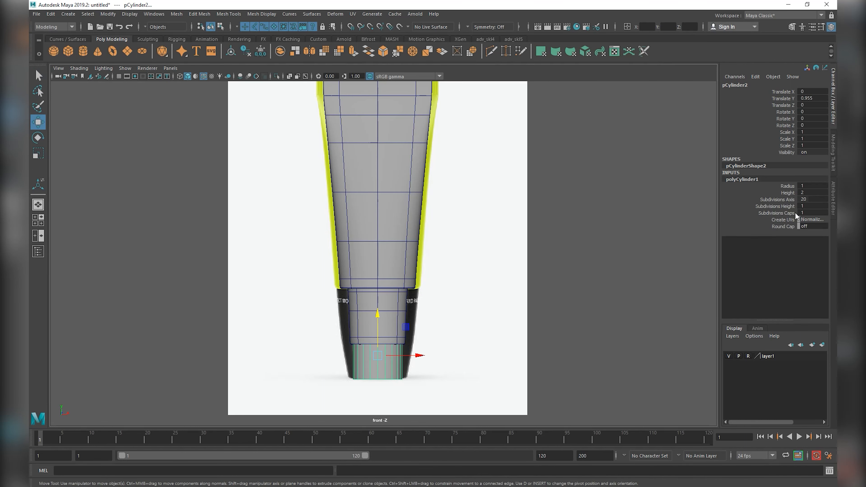
{"action": "left_click", "coordinate": [806, 200]}
{"action": "type", "text": "8"}
{"action": "key", "text": "Return"}
Put the tube body on a new display layer and set that layer to reference.
{"action": "right_click_drag", "start_coordinate": [361, 265], "coordinate": [402, 253]}
{"action": "left_click", "coordinate": [378, 234]}
{"action": "left_click", "coordinate": [822, 345]}
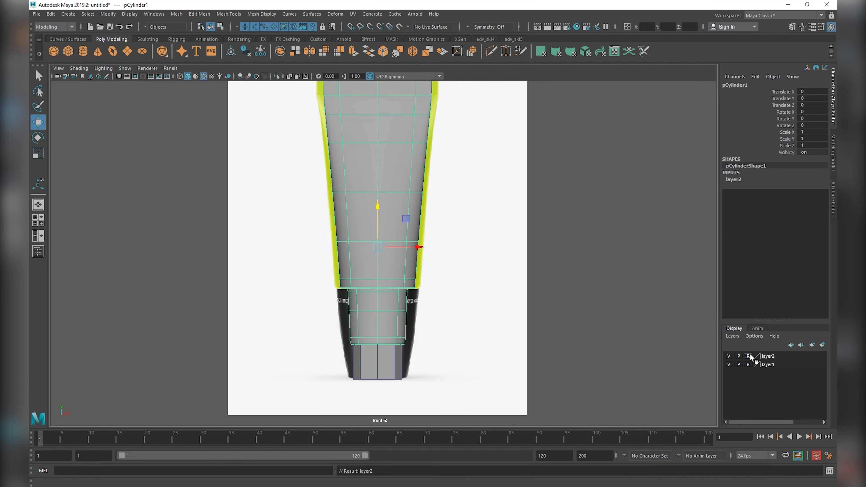
{"action": "left_click", "coordinate": [749, 356]}
Move the cap cylinder's top vertices up to the tube body's base and scale them out to the reference cap's width.
{"action": "right_click_drag", "start_coordinate": [375, 327], "coordinate": [374, 302]}
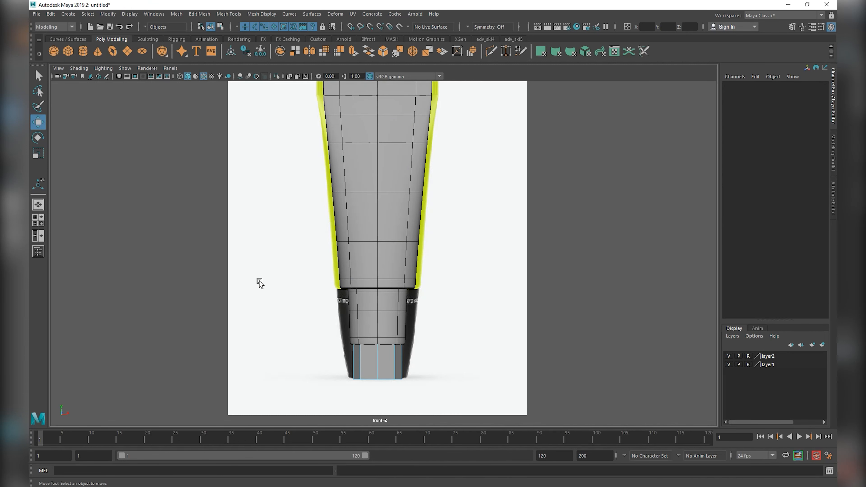
{"action": "left_click_drag", "start_coordinate": [260, 282], "coordinate": [474, 396]}
{"action": "key", "text": "r"}
{"action": "right_click_drag", "start_coordinate": [370, 340], "coordinate": [334, 273]}
{"action": "left_click_drag", "start_coordinate": [337, 291], "coordinate": [470, 337]}
{"action": "key", "text": "w"}
{"action": "left_click_drag", "start_coordinate": [378, 302], "coordinate": [379, 280]}
{"action": "key", "text": "r"}
{"action": "key", "text": "w"}
{"action": "scroll", "coordinate": [381, 283], "scroll_direction": "up", "scroll_amount": 1}
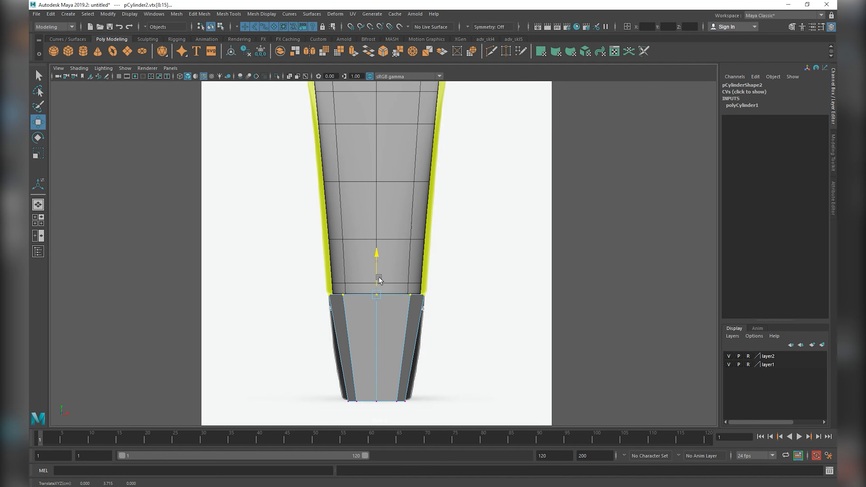
{"action": "scroll", "coordinate": [377, 294], "scroll_direction": "up", "scroll_amount": 6}
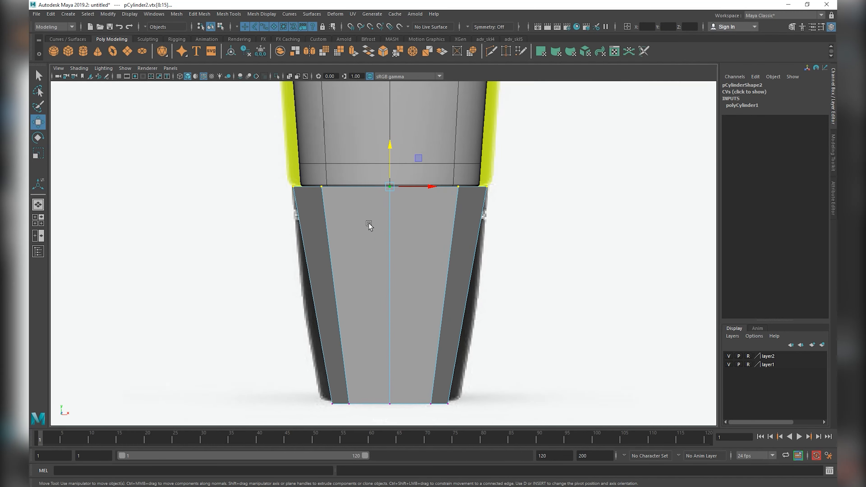
{"action": "left_click_drag", "start_coordinate": [392, 164], "coordinate": [368, 164]}
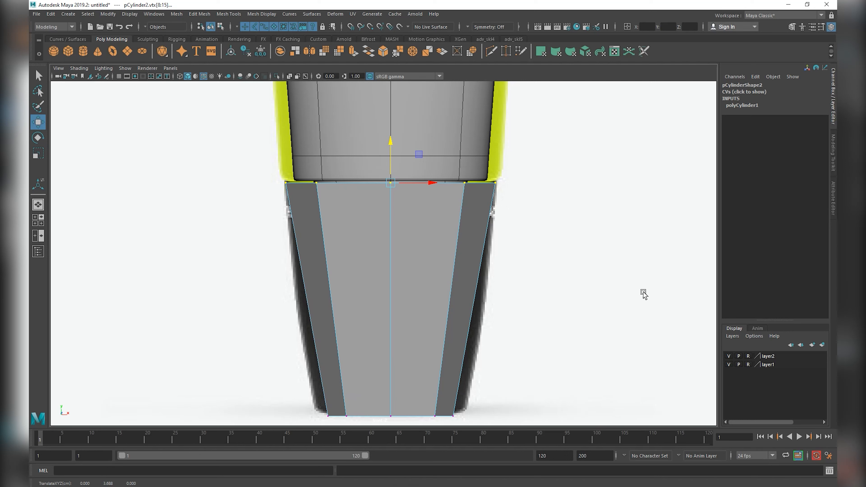
Turn off smooth preview on the tube body and set its layer back to reference.
{"action": "left_click", "coordinate": [422, 160]}
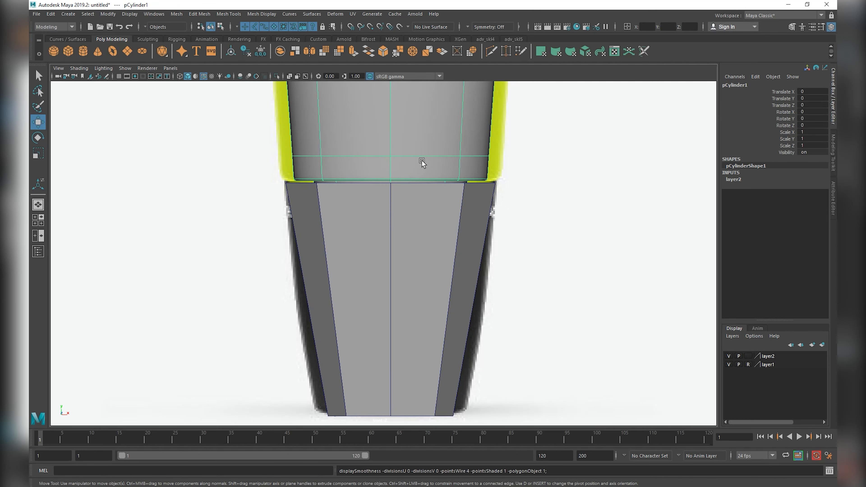
{"action": "left_click", "coordinate": [374, 297]}
{"action": "right_click_drag", "start_coordinate": [358, 248], "coordinate": [293, 232]}
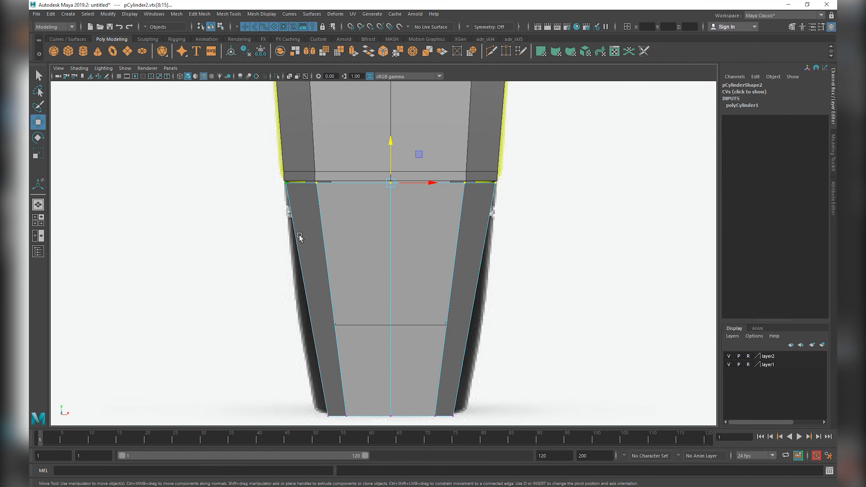
{"action": "left_click_drag", "start_coordinate": [392, 164], "coordinate": [391, 164]}
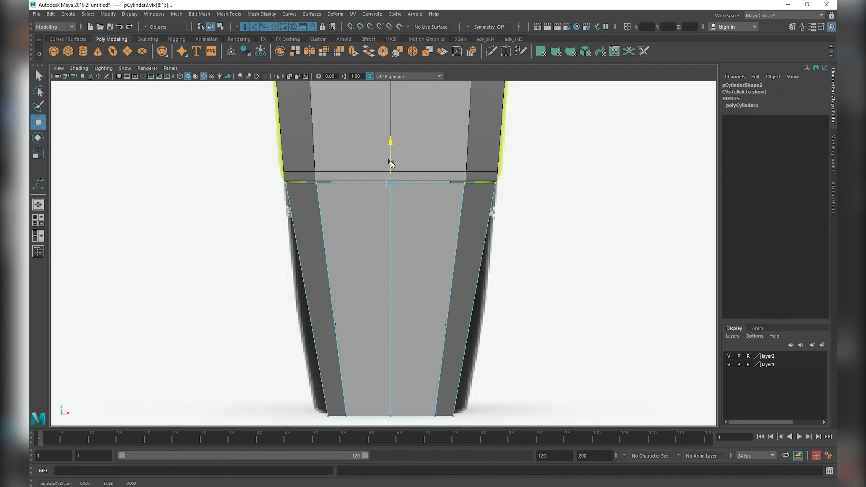
Insert a horizontal edge loop around the cap's lower middle and scale it out to the reference cap's outline.
{"action": "right_click_drag", "start_coordinate": [369, 179], "coordinate": [344, 197]}
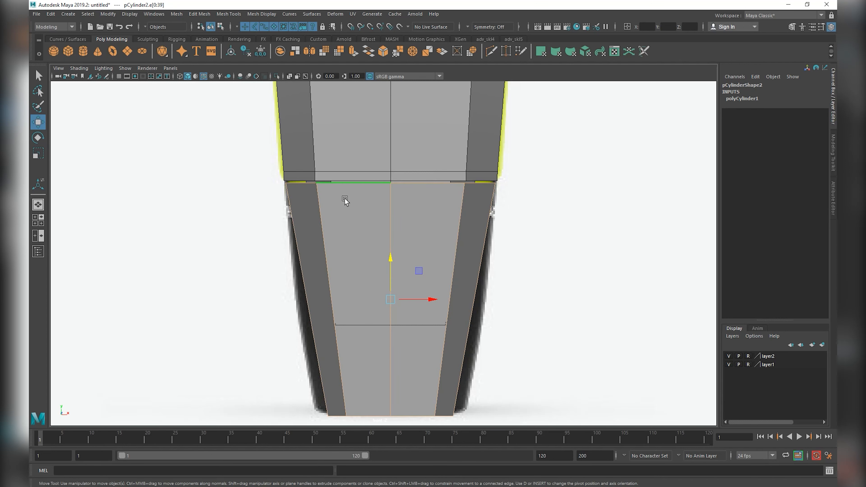
{"action": "left_click", "coordinate": [311, 39]}
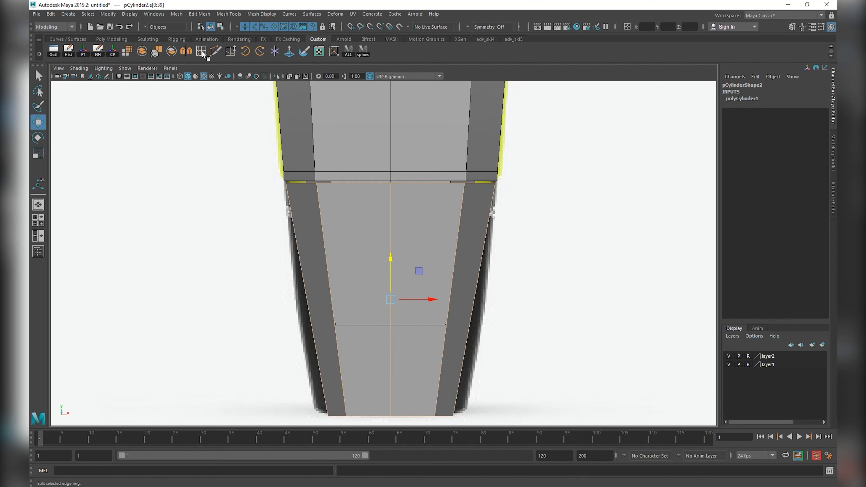
{"action": "left_click", "coordinate": [202, 52]}
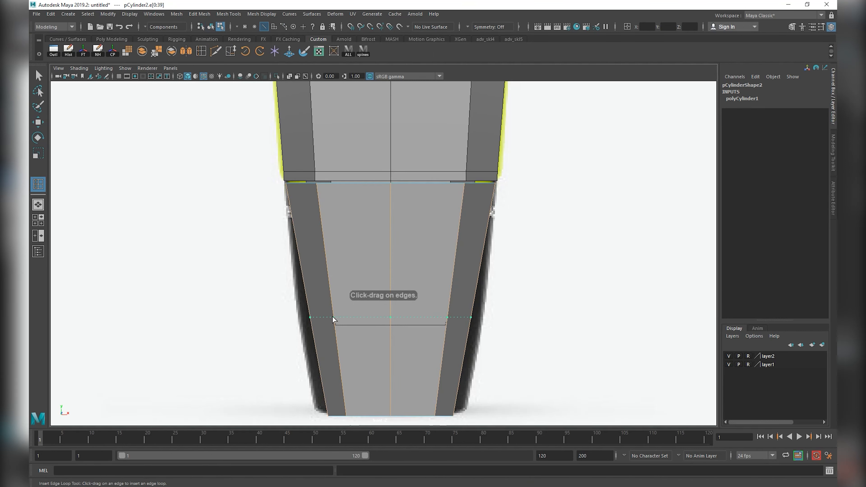
{"action": "left_click_drag", "start_coordinate": [333, 315], "coordinate": [333, 318]}
{"action": "key", "text": "e"}
{"action": "key", "text": "r"}
{"action": "left_click_drag", "start_coordinate": [390, 319], "coordinate": [407, 296]}
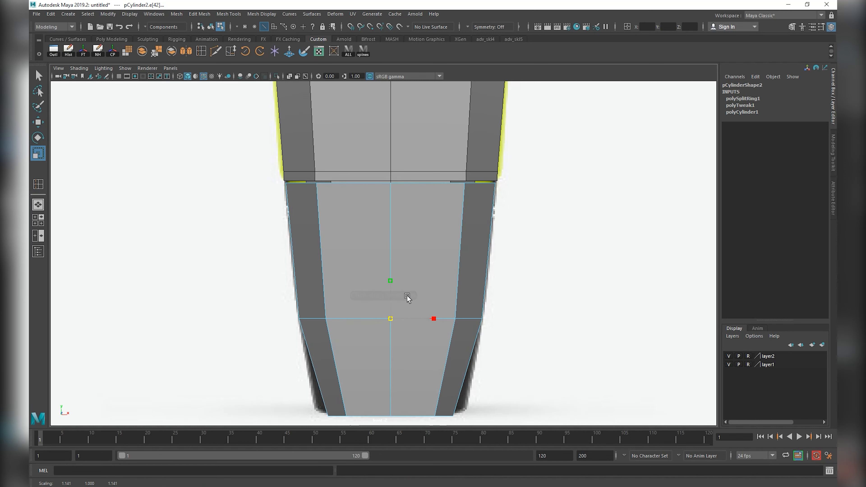
Scale the cap's bottom vertices out to match the width of the reference cap's base.
{"action": "scroll", "coordinate": [376, 352], "scroll_direction": "up", "scroll_amount": 1}
{"action": "middle_click_drag", "start_coordinate": [382, 359], "coordinate": [392, 250], "text": "alt"}
{"action": "right_click_drag", "start_coordinate": [390, 265], "coordinate": [354, 265]}
{"action": "left_click_drag", "start_coordinate": [300, 300], "coordinate": [498, 348]}
{"action": "key", "text": "e"}
{"action": "key", "text": "r"}
{"action": "left_click_drag", "start_coordinate": [401, 320], "coordinate": [401, 299]}
{"action": "key", "text": "w"}
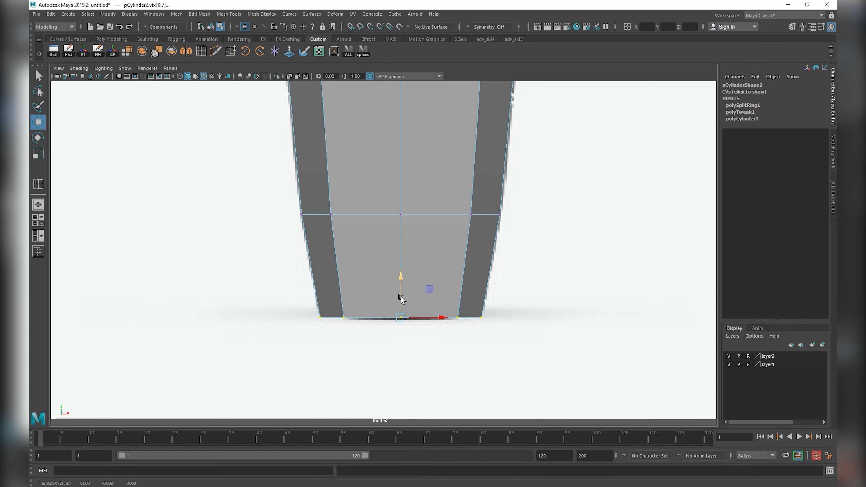
Insert supporting edge loops close to the cap's bottom edge and top edge.
{"action": "left_click", "coordinate": [202, 52]}
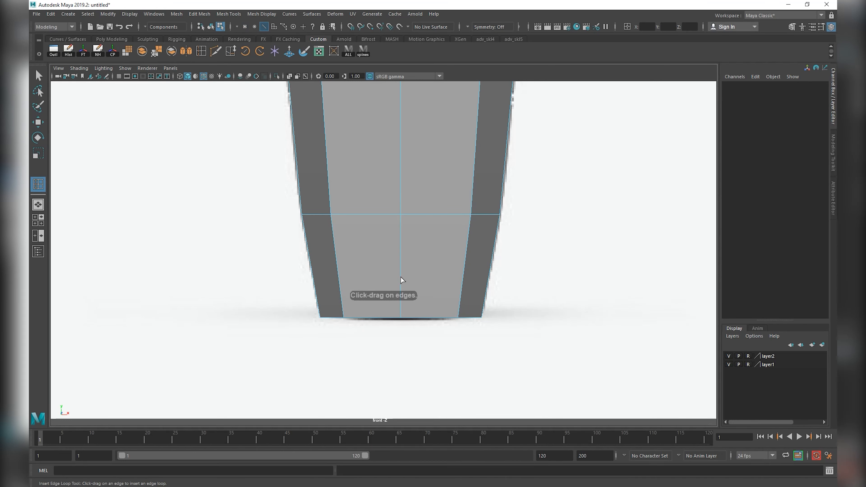
{"action": "left_click_drag", "start_coordinate": [401, 280], "coordinate": [405, 311]}
{"action": "scroll", "coordinate": [402, 294], "scroll_direction": "down", "scroll_amount": 3}
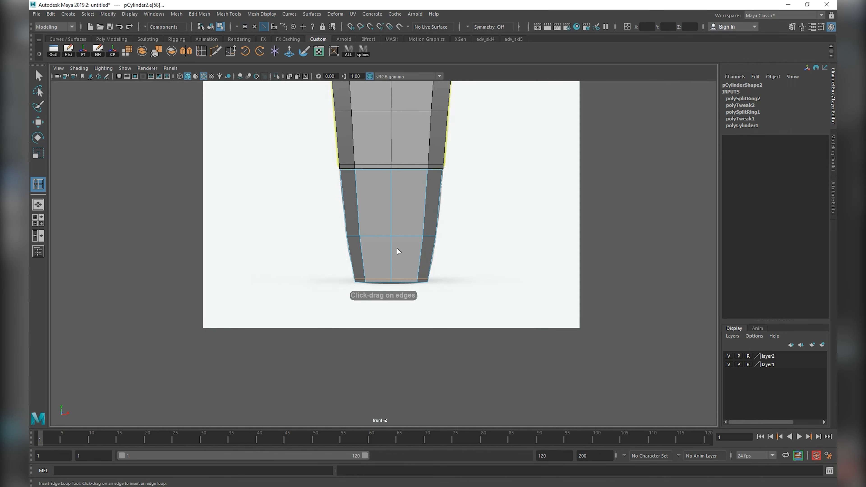
{"action": "left_click_drag", "start_coordinate": [396, 158], "coordinate": [396, 159]}
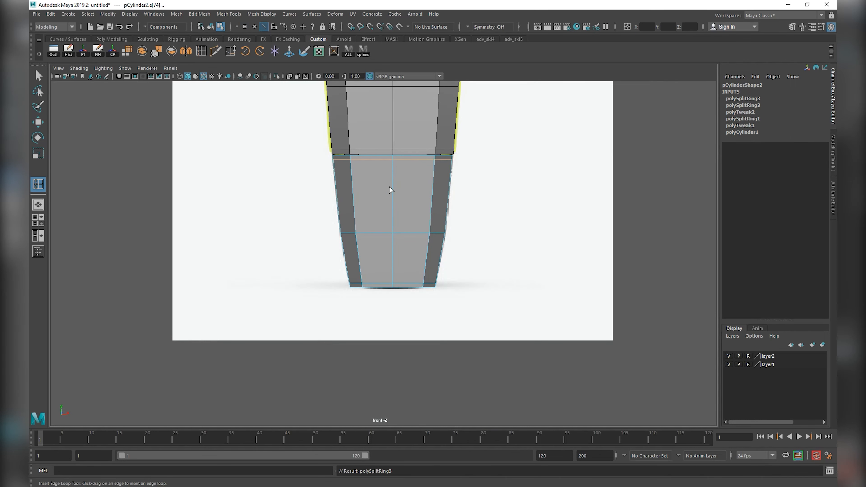
Insert another edge loop across the cap's upper section and scale it out slightly to the reference outline.
{"action": "left_click", "coordinate": [394, 194]}
{"action": "key", "text": "e"}
{"action": "key", "text": "r"}
{"action": "left_click_drag", "start_coordinate": [395, 196], "coordinate": [396, 195]}
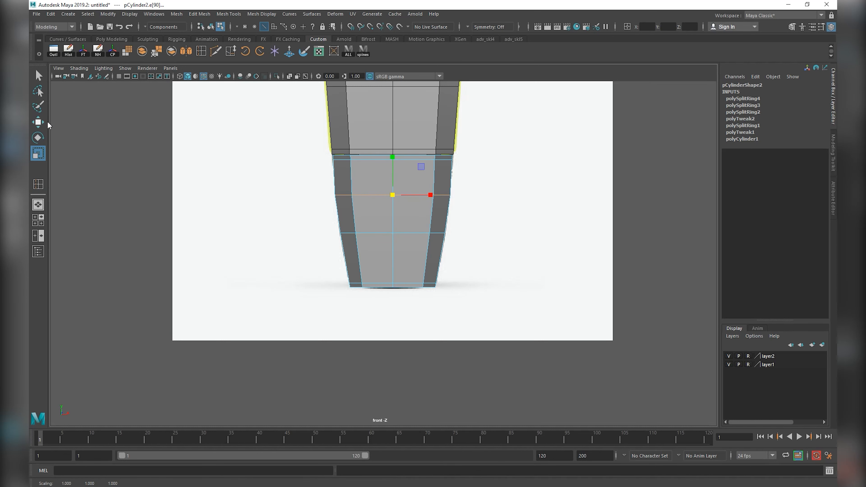
Move the cap's middle edge loop slightly down along the reference outline.
{"action": "left_click", "coordinate": [39, 76]}
{"action": "double_click", "coordinate": [371, 233]}
{"action": "key", "text": "w"}
{"action": "left_click_drag", "start_coordinate": [394, 212], "coordinate": [394, 222]}
{"action": "key", "text": "e"}
{"action": "key", "text": "r"}
{"action": "key", "text": "w"}
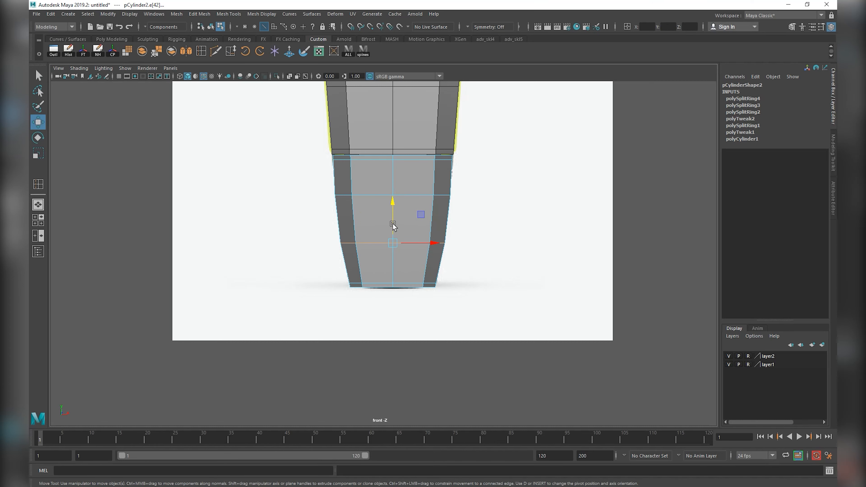
In the side view, scale the edge loop just below the cap's top edge out by about 1.01.
{"action": "key", "text": "space"}
{"action": "left_click_drag", "start_coordinate": [396, 224], "coordinate": [412, 225]}
{"action": "scroll", "coordinate": [399, 283], "scroll_direction": "down", "scroll_amount": 2}
{"action": "scroll", "coordinate": [387, 341], "scroll_direction": "up", "scroll_amount": 4}
{"action": "middle_click_drag", "start_coordinate": [392, 349], "coordinate": [399, 267], "text": "alt"}
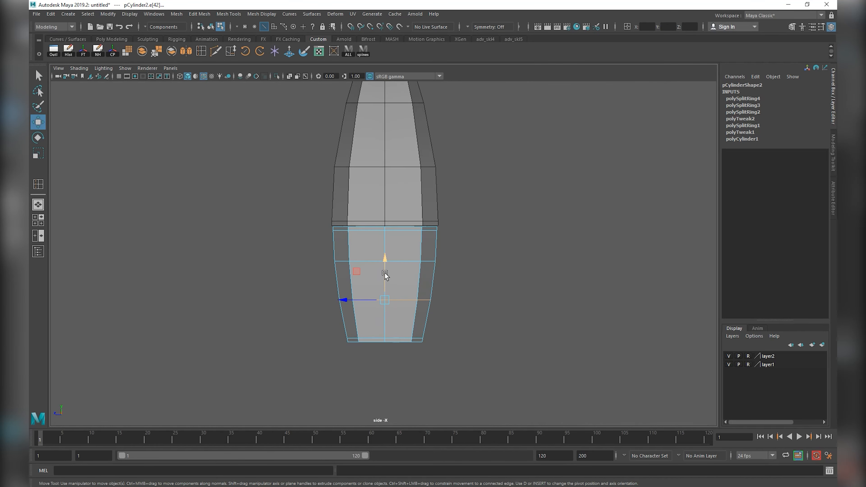
{"action": "key", "text": "F8"}
{"action": "scroll", "coordinate": [498, 225], "scroll_direction": "up", "scroll_amount": 2}
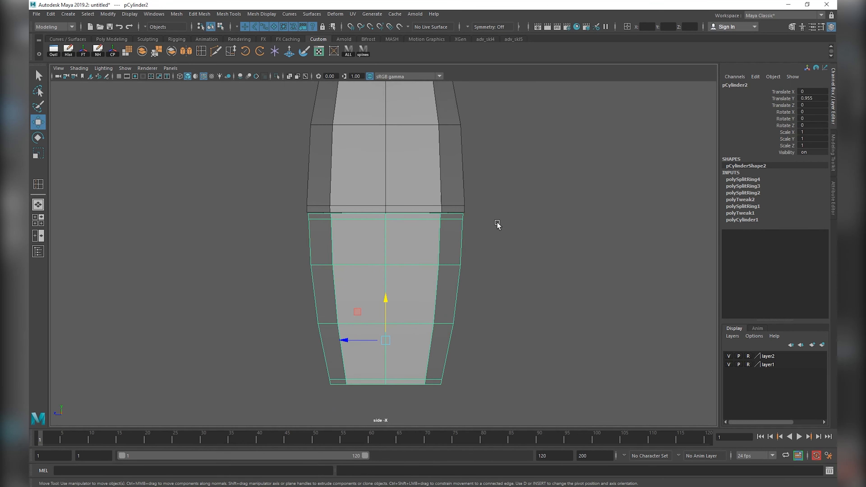
{"action": "scroll", "coordinate": [484, 225], "scroll_direction": "up", "scroll_amount": 1}
{"action": "right_click_drag", "start_coordinate": [425, 212], "coordinate": [427, 188]}
{"action": "scroll", "coordinate": [421, 213], "scroll_direction": "up", "scroll_amount": 2}
{"action": "double_click", "coordinate": [421, 200]}
{"action": "key", "text": "e"}
{"action": "key", "text": "r"}
{"action": "left_click_drag", "start_coordinate": [387, 199], "coordinate": [389, 200]}
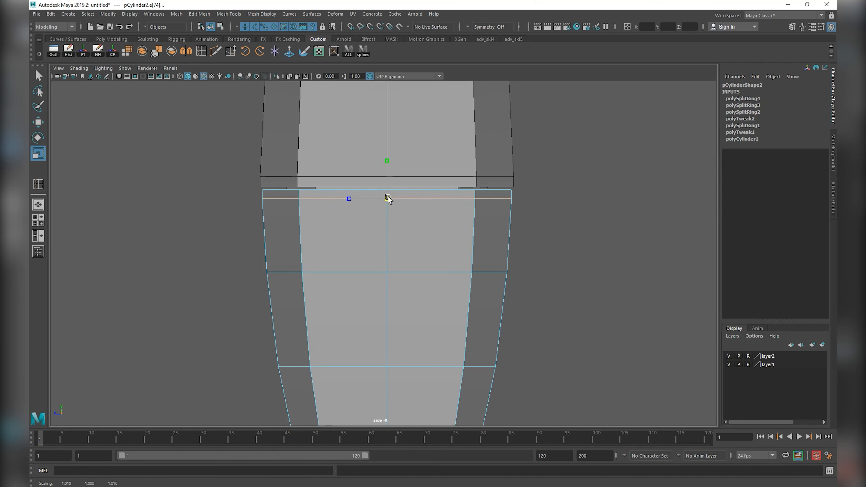
Select all of the cap's vertices and slightly adjust their overall scale to fit the tube body's base.
{"action": "right_click_drag", "start_coordinate": [388, 199], "coordinate": [429, 188]}
{"action": "left_click", "coordinate": [599, 188]}
{"action": "left_click", "coordinate": [379, 217]}
{"action": "key", "text": "e"}
{"action": "left_click_drag", "start_coordinate": [387, 393], "coordinate": [389, 390]}
{"action": "right_click_drag", "start_coordinate": [389, 265], "coordinate": [348, 265]}
{"action": "scroll", "coordinate": [282, 211], "scroll_direction": "down", "scroll_amount": 5}
{"action": "left_click_drag", "start_coordinate": [282, 212], "coordinate": [549, 381]}
{"action": "scroll", "coordinate": [403, 303], "scroll_direction": "up", "scroll_amount": 4}
{"action": "key", "text": "e"}
{"action": "key", "text": "r"}
{"action": "left_click_drag", "start_coordinate": [386, 295], "coordinate": [388, 298]}
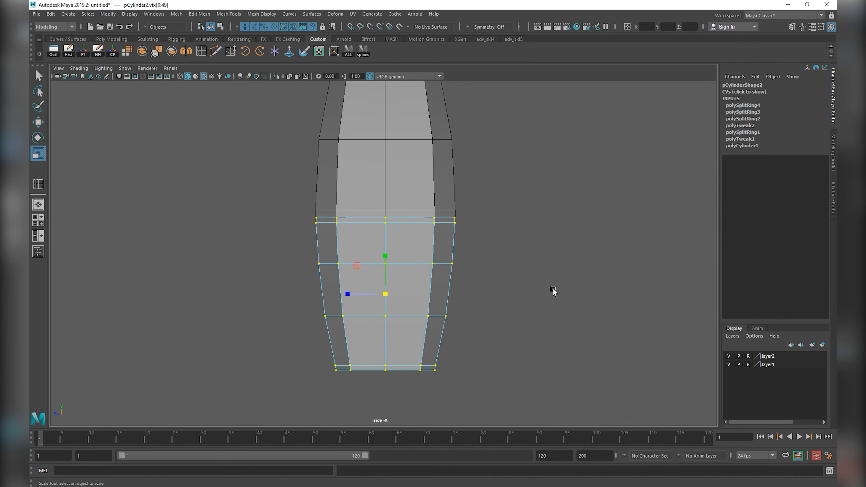
{"action": "left_click", "coordinate": [553, 290]}
Isolate the cap and show its top side in the perspective view.
{"action": "scroll", "coordinate": [389, 237], "scroll_direction": "up", "scroll_amount": 7}
{"action": "key", "text": "space"}
{"action": "left_click_drag", "start_coordinate": [367, 216], "coordinate": [371, 234]}
{"action": "scroll", "coordinate": [367, 191], "scroll_direction": "up", "scroll_amount": 1}
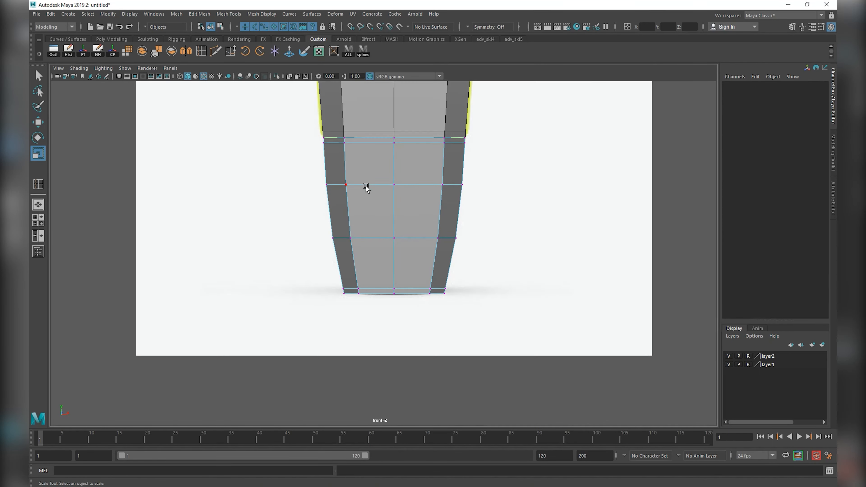
{"action": "right_click_drag", "start_coordinate": [366, 186], "coordinate": [398, 166]}
{"action": "key", "text": "ctrl+1"}
{"action": "key", "text": "space"}
{"action": "left_click_drag", "start_coordinate": [393, 192], "coordinate": [394, 171]}
{"action": "left_click_drag", "start_coordinate": [393, 186], "coordinate": [394, 255], "text": "alt"}
{"action": "scroll", "coordinate": [394, 255], "scroll_direction": "down", "scroll_amount": 4}
Delete the eight triangular faces closing the top of the cap.
{"action": "right_click_drag", "start_coordinate": [394, 255], "coordinate": [395, 277]}
{"action": "left_click", "coordinate": [409, 179]}
{"action": "left_click", "coordinate": [382, 181], "text": "shift"}
{"action": "left_click", "coordinate": [345, 211], "text": "shift"}
{"action": "left_click", "coordinate": [362, 234], "text": "shift"}
{"action": "left_click", "coordinate": [404, 248], "text": "shift"}
{"action": "left_click", "coordinate": [446, 242], "text": "shift"}
{"action": "left_click", "coordinate": [477, 218], "text": "shift"}
{"action": "left_click", "coordinate": [448, 180], "text": "shift"}
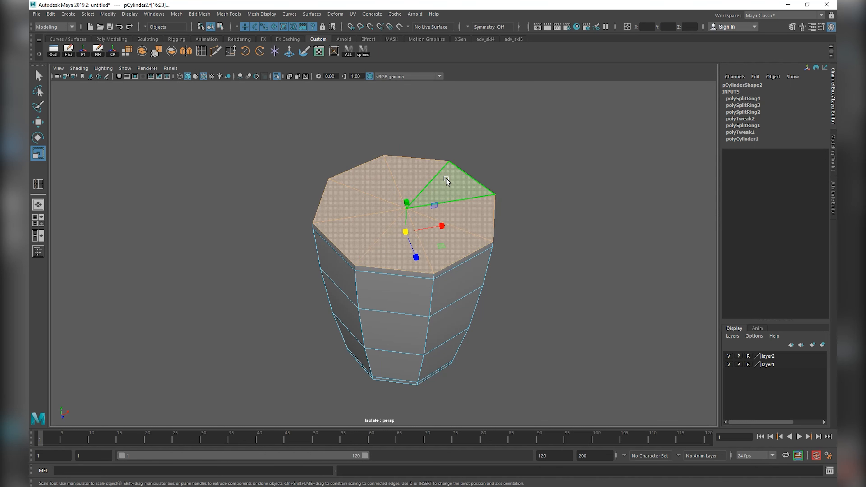
{"action": "key", "text": "Delete"}
Extrude the cap's open top border inward into a thin rim and down into the cap as an inner wall.
{"action": "right_click_drag", "start_coordinate": [423, 220], "coordinate": [417, 201]}
{"action": "double_click", "coordinate": [416, 159]}
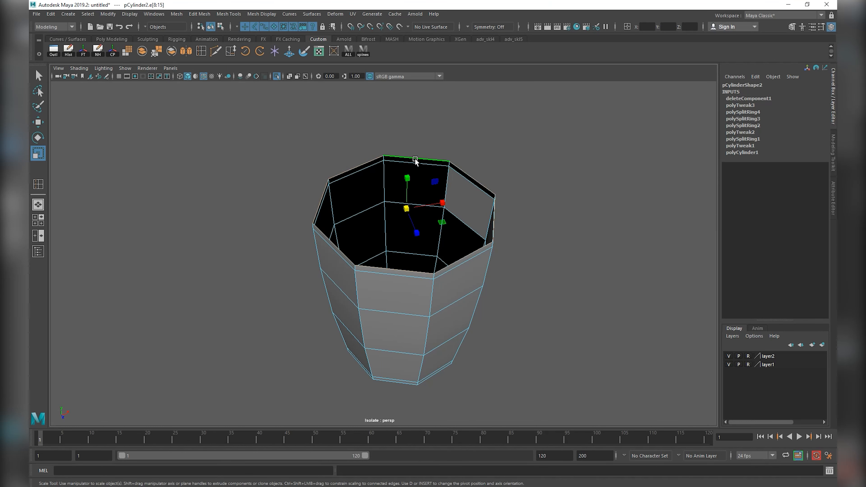
{"action": "left_click_drag", "start_coordinate": [407, 209], "coordinate": [400, 218], "text": "shift"}
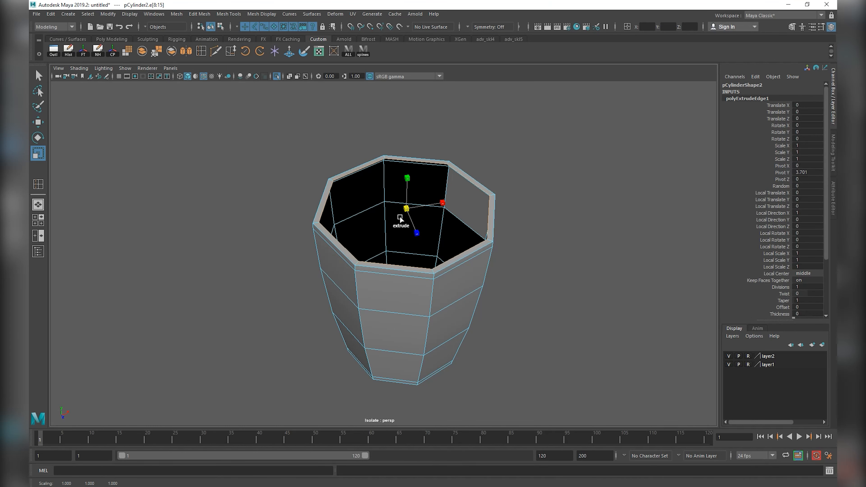
{"action": "key", "text": "w"}
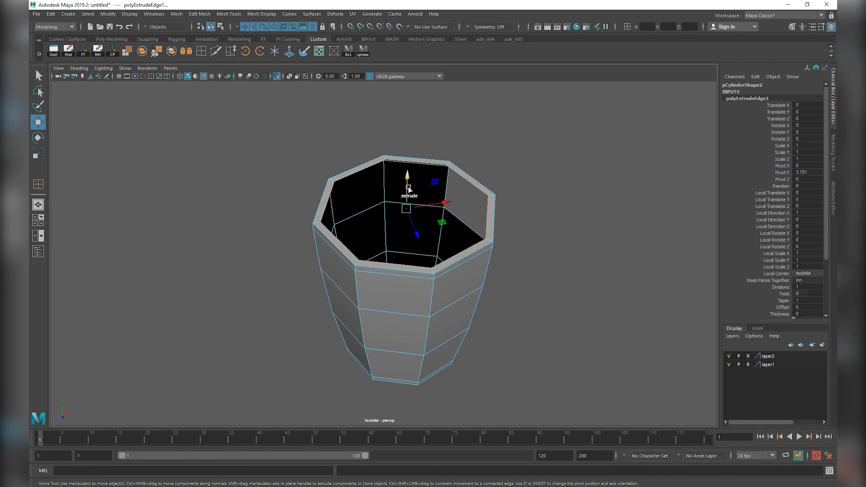
{"action": "left_click_drag", "start_coordinate": [409, 188], "coordinate": [407, 225], "text": "shift"}
Insert supporting edge loops on the inner wall just below the rim and along both sides of the rim's top.
{"action": "key", "text": "g"}
{"action": "left_click_drag", "start_coordinate": [444, 183], "coordinate": [448, 167]}
{"action": "scroll", "coordinate": [460, 182], "scroll_direction": "up", "scroll_amount": 4}
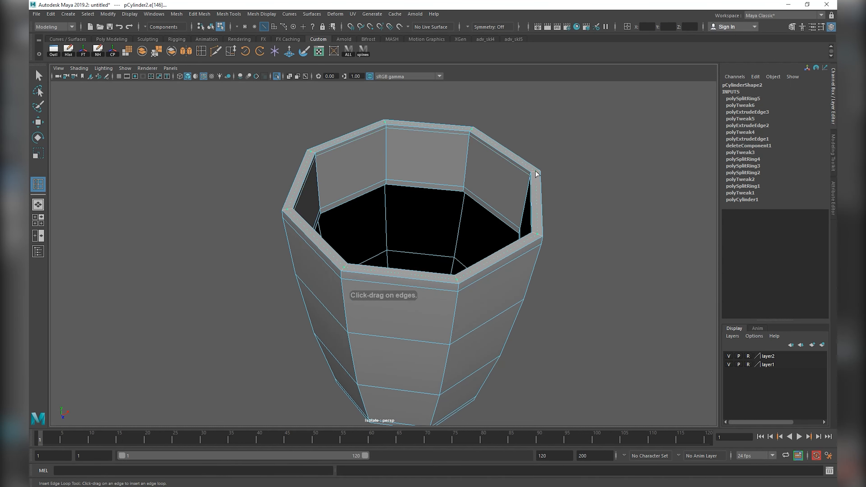
{"action": "left_click_drag", "start_coordinate": [534, 175], "coordinate": [539, 174]}
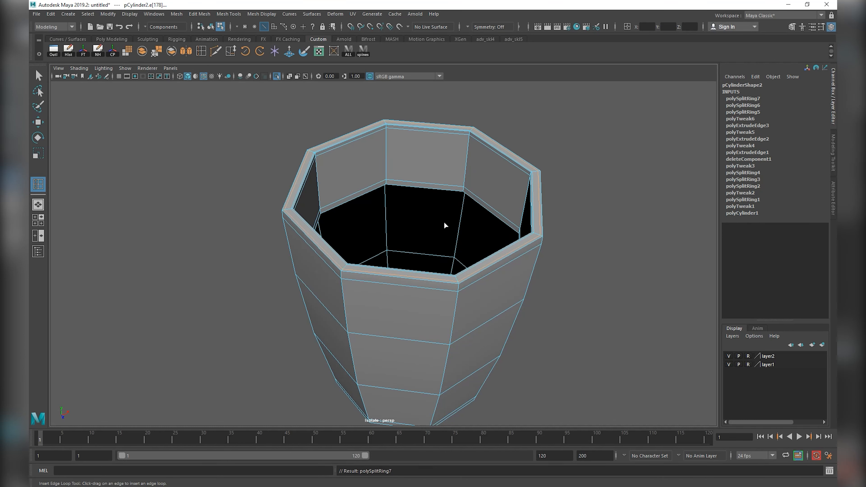
{"action": "scroll", "coordinate": [497, 163], "scroll_direction": "up", "scroll_amount": 3}
{"action": "key", "text": "q"}
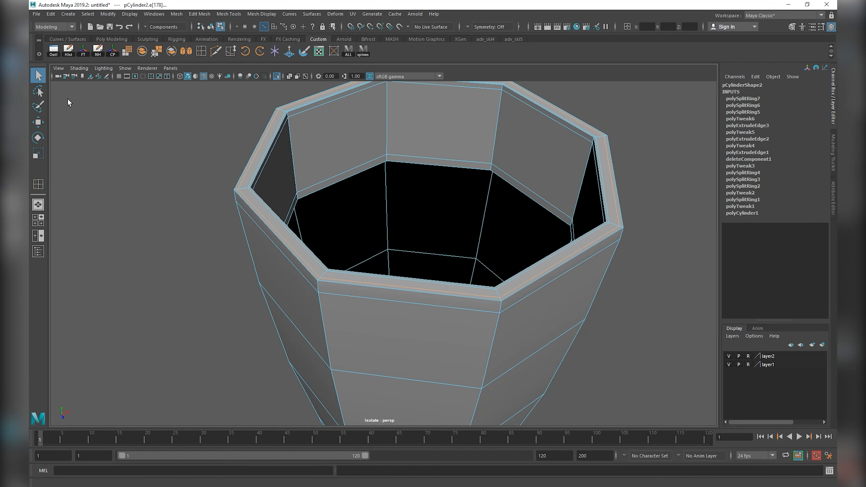
Examine the inner wall's lower edge loops against the cap's outer shape in a wireframe front view.
{"action": "key", "text": "space"}
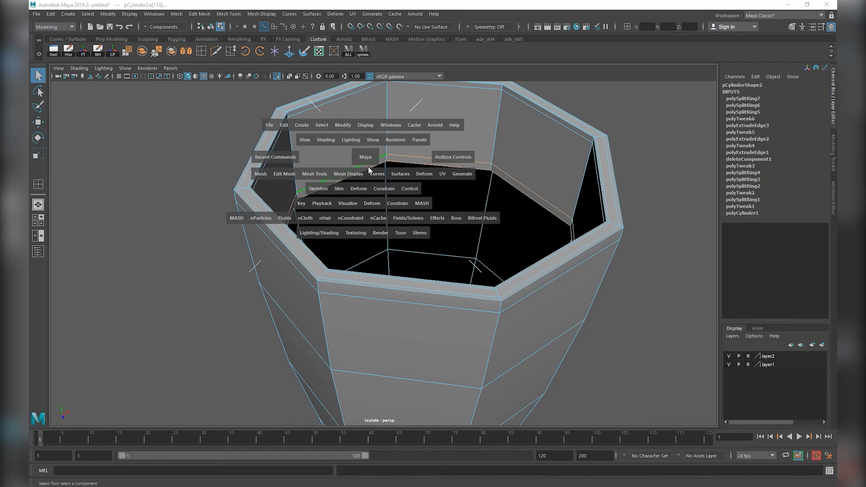
{"action": "left_click_drag", "start_coordinate": [367, 167], "coordinate": [306, 121]}
{"action": "left_click", "coordinate": [183, 76]}
{"action": "scroll", "coordinate": [367, 198], "scroll_direction": "up", "scroll_amount": 2}
{"action": "key", "text": "e"}
{"action": "key", "text": "r"}
{"action": "scroll", "coordinate": [392, 166], "scroll_direction": "up", "scroll_amount": 2}
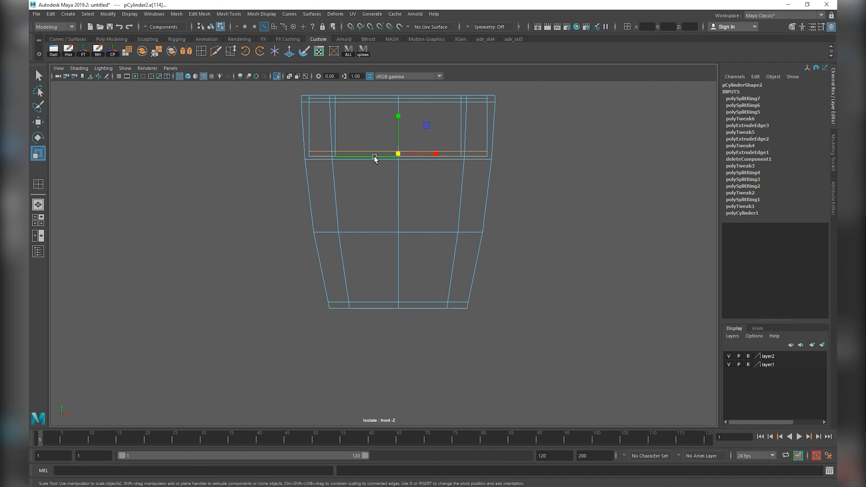
{"action": "left_click", "coordinate": [187, 76]}
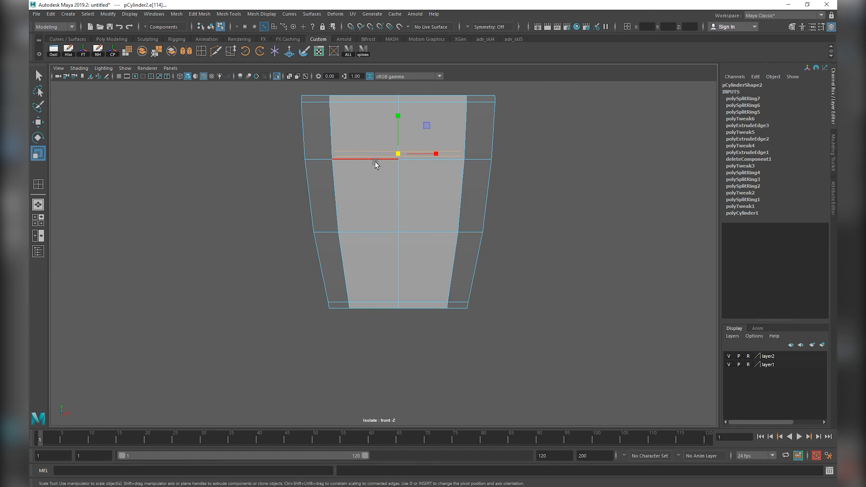
Exit isolation, freeze the cap's transformations and delete its construction history.
{"action": "key", "text": "ctrl+1"}
{"action": "scroll", "coordinate": [389, 193], "scroll_direction": "down", "scroll_amount": 3}
{"action": "right_click_drag", "start_coordinate": [387, 193], "coordinate": [404, 178]}
{"action": "left_click", "coordinate": [80, 51]}
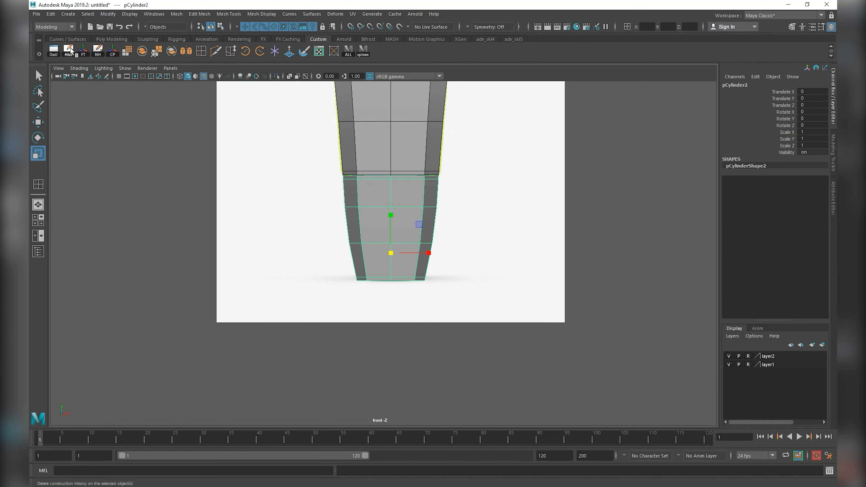
Inspect the cap with smooth preview in the perspective view.
{"action": "key", "text": "3"}
{"action": "key", "text": "space"}
{"action": "left_click_drag", "start_coordinate": [427, 199], "coordinate": [294, 187]}
{"action": "scroll", "coordinate": [391, 180], "scroll_direction": "down", "scroll_amount": 3}
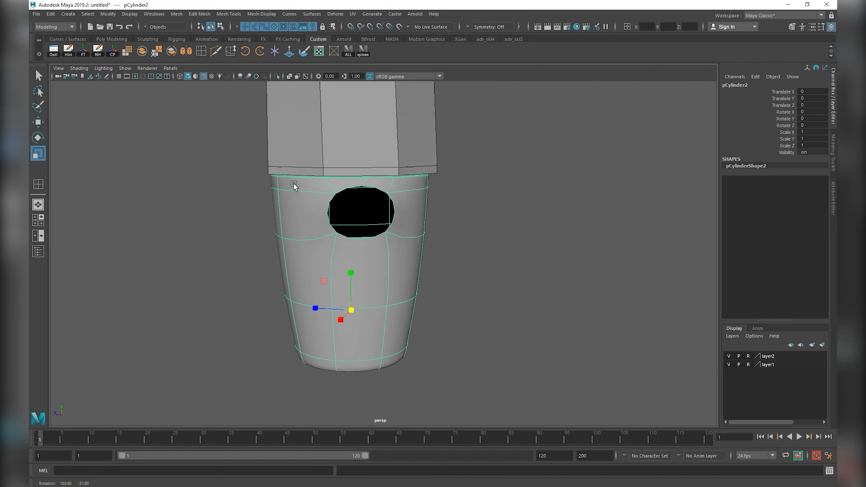
Turn off the cap's smooth preview and bridge the two opposite edges of the hole in its side.
{"action": "key", "text": "1"}
{"action": "scroll", "coordinate": [378, 219], "scroll_direction": "up", "scroll_amount": 2}
{"action": "left_click_drag", "start_coordinate": [378, 219], "coordinate": [471, 202], "text": "alt"}
{"action": "left_click", "coordinate": [437, 202]}
{"action": "left_click", "coordinate": [442, 268], "text": "shift"}
{"action": "left_click_drag", "start_coordinate": [441, 271], "coordinate": [442, 301], "text": "alt"}
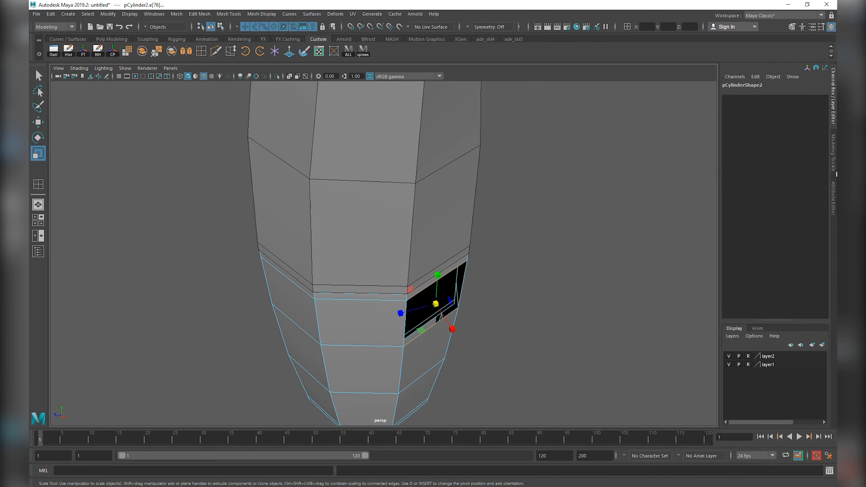
{"action": "left_click", "coordinate": [835, 159]}
{"action": "left_click", "coordinate": [758, 293]}
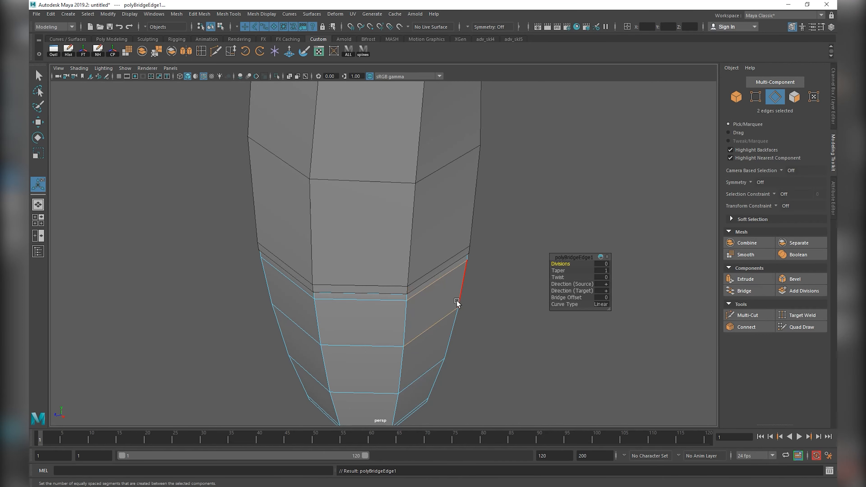
{"action": "left_click_drag", "start_coordinate": [457, 301], "coordinate": [403, 263], "text": "alt"}
{"action": "right_click_drag", "start_coordinate": [405, 264], "coordinate": [430, 244]}
{"action": "left_click", "coordinate": [508, 221]}
Turn smooth preview back on for the cap in the front view.
{"action": "left_click", "coordinate": [375, 265]}
{"action": "key", "text": "space"}
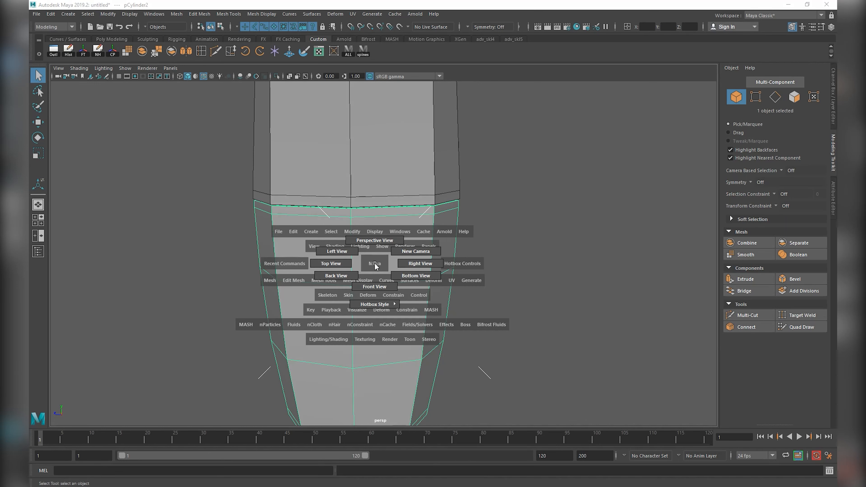
{"action": "left_click_drag", "start_coordinate": [377, 270], "coordinate": [373, 281]}
{"action": "key", "text": "3"}
{"action": "right_click_drag", "start_coordinate": [402, 214], "coordinate": [439, 201]}
{"action": "left_click", "coordinate": [622, 182]}
{"action": "middle_click_drag", "start_coordinate": [397, 104], "coordinate": [401, 185], "text": "alt"}
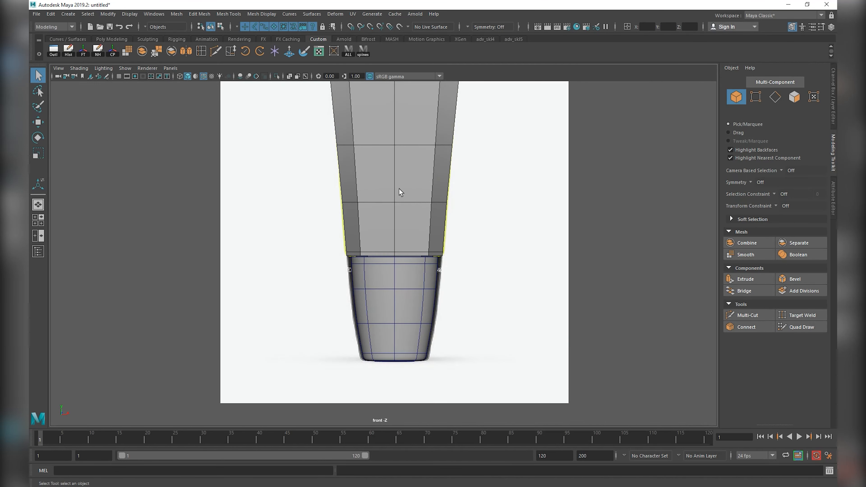
Return layer2 to normal display, set layer1 to template and select the tube body.
{"action": "scroll", "coordinate": [400, 191], "scroll_direction": "down", "scroll_amount": 2}
{"action": "scroll", "coordinate": [400, 196], "scroll_direction": "up", "scroll_amount": 2}
{"action": "right_click", "coordinate": [401, 205]}
{"action": "right_click", "coordinate": [401, 200]}
{"action": "left_click", "coordinate": [833, 103]}
{"action": "left_click", "coordinate": [748, 356]}
{"action": "left_click", "coordinate": [748, 365]}
{"action": "left_click", "coordinate": [410, 240]}
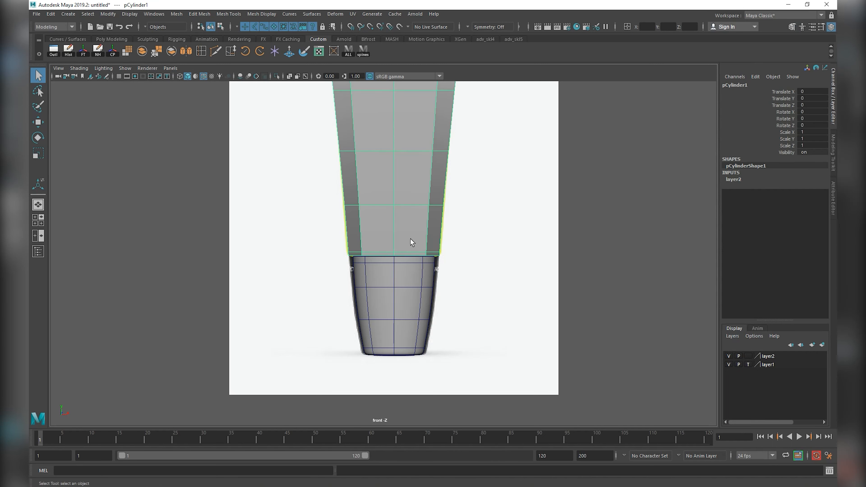
Set layer1 to reference display and hide it so only the smooth-previewed tube and cap are shown.
{"action": "left_click", "coordinate": [627, 277]}
{"action": "left_click", "coordinate": [748, 365]}
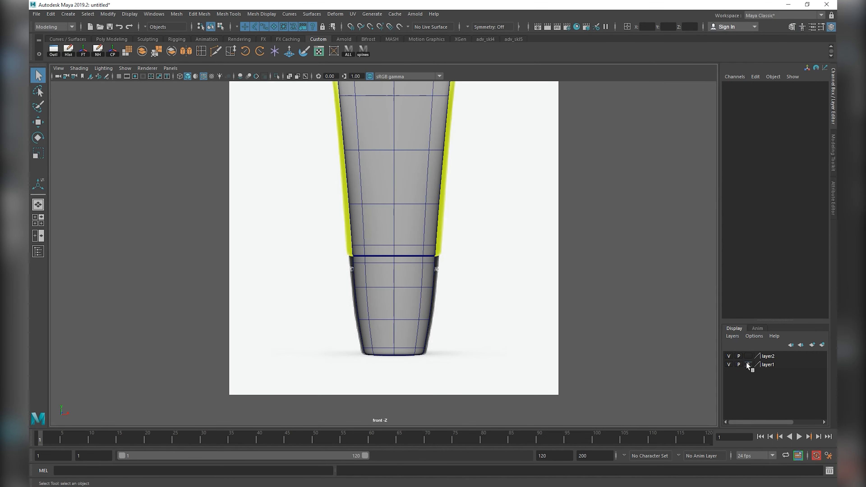
{"action": "left_click", "coordinate": [729, 365]}
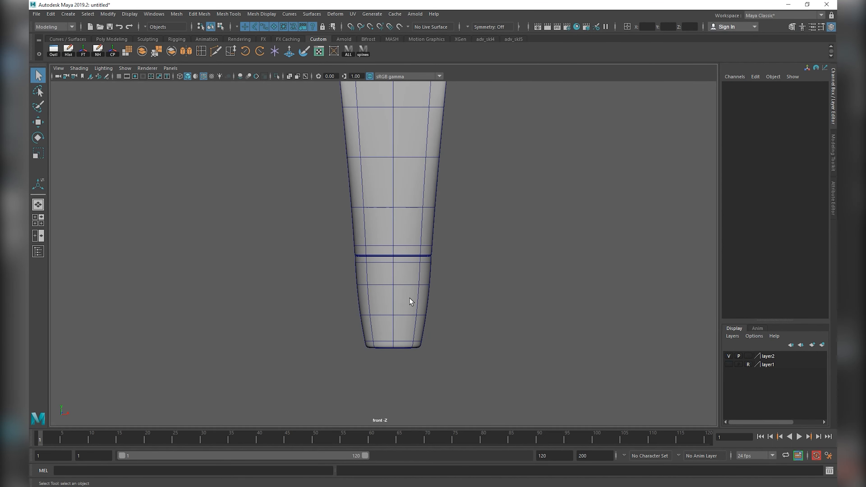
Select the lower rows of vertices on the cap and scale them slightly outward to widen its bottom end.
{"action": "left_click", "coordinate": [400, 294]}
{"action": "scroll", "coordinate": [400, 296], "scroll_direction": "up", "scroll_amount": 5}
{"action": "middle_click_drag", "start_coordinate": [401, 301], "coordinate": [399, 275], "text": "alt"}
{"action": "scroll", "coordinate": [398, 273], "scroll_direction": "down", "scroll_amount": 4}
{"action": "scroll", "coordinate": [366, 269], "scroll_direction": "up", "scroll_amount": 3}
{"action": "right_click_drag", "start_coordinate": [367, 275], "coordinate": [323, 279]}
{"action": "left_click_drag", "start_coordinate": [316, 318], "coordinate": [523, 422]}
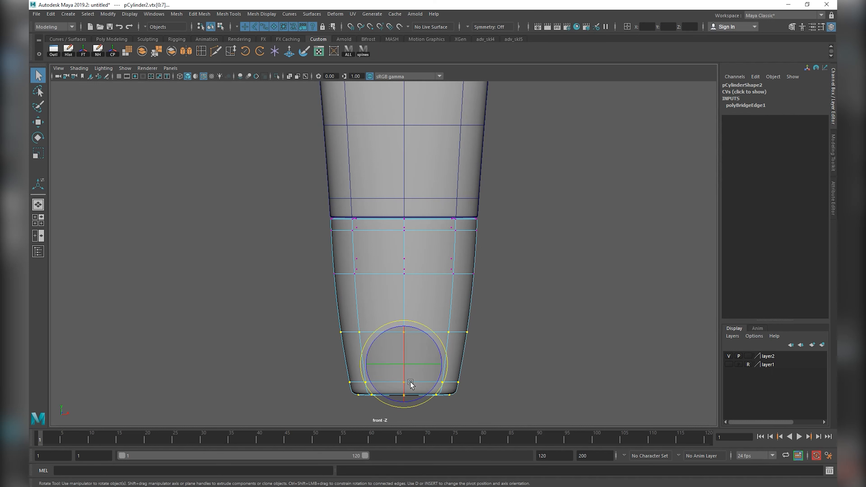
{"action": "key", "text": "r"}
{"action": "left_click_drag", "start_coordinate": [404, 365], "coordinate": [406, 364]}
{"action": "left_click_drag", "start_coordinate": [302, 376], "coordinate": [599, 437]}
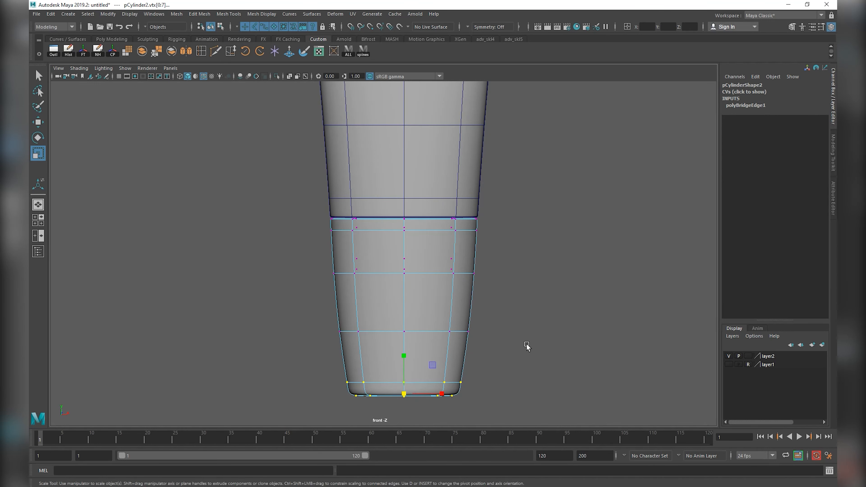
{"action": "left_click", "coordinate": [526, 350]}
Scale the edge loop around the cap's upper middle slightly inward.
{"action": "left_click_drag", "start_coordinate": [294, 191], "coordinate": [560, 302]}
{"action": "scroll", "coordinate": [345, 248], "scroll_direction": "up", "scroll_amount": 2}
{"action": "left_click_drag", "start_coordinate": [267, 261], "coordinate": [526, 311]}
{"action": "right_click_drag", "start_coordinate": [382, 288], "coordinate": [383, 240]}
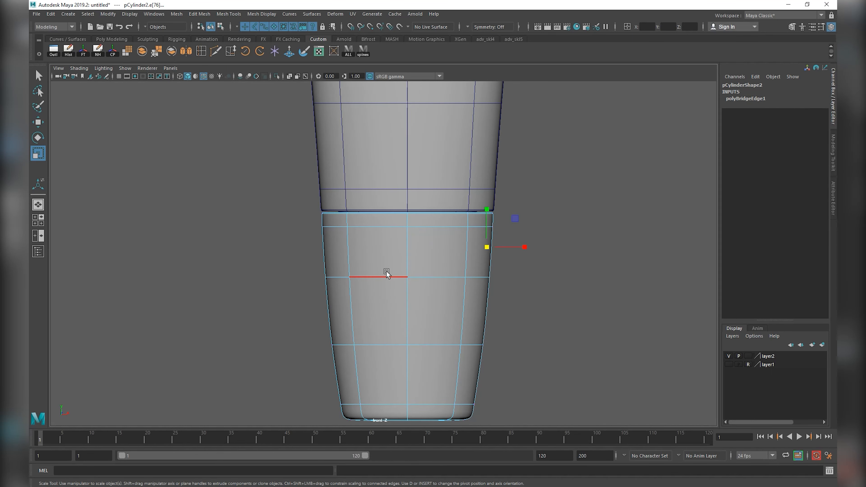
{"action": "double_click", "coordinate": [388, 276]}
{"action": "key", "text": "e"}
{"action": "key", "text": "r"}
{"action": "right_click_drag", "start_coordinate": [410, 275], "coordinate": [459, 251]}
{"action": "left_click", "coordinate": [565, 228]}
Scale the cap's lower-middle edge loop slightly inward and return to object mode.
{"action": "right_click_drag", "start_coordinate": [380, 274], "coordinate": [386, 239]}
{"action": "double_click", "coordinate": [390, 344]}
{"action": "left_click_drag", "start_coordinate": [413, 347], "coordinate": [410, 347]}
{"action": "right_click_drag", "start_coordinate": [410, 348], "coordinate": [457, 317]}
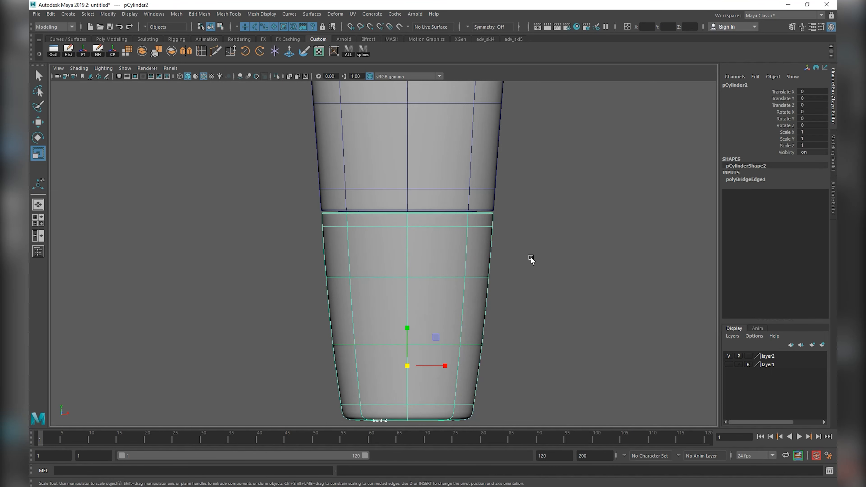
{"action": "left_click", "coordinate": [532, 260]}
View the whole tube in perspective and turn off the wireframe overlay on shaded objects.
{"action": "right_click_drag", "start_coordinate": [532, 260], "coordinate": [479, 295], "text": "alt"}
{"action": "key", "text": "space"}
{"action": "left_click_drag", "start_coordinate": [414, 279], "coordinate": [416, 255]}
{"action": "left_click_drag", "start_coordinate": [398, 295], "coordinate": [496, 294], "text": "alt"}
{"action": "right_click_drag", "start_coordinate": [495, 293], "coordinate": [398, 287], "text": "alt"}
{"action": "left_click_drag", "start_coordinate": [398, 287], "coordinate": [457, 321], "text": "alt"}
{"action": "scroll", "coordinate": [457, 322], "scroll_direction": "up", "scroll_amount": 3}
{"action": "mouse_move", "coordinate": [399, 264]}
{"action": "right_mouse_down"}
{"action": "mouse_move", "coordinate": [400, 288]}
{"action": "mouse_move", "coordinate": [501, 227]}
{"action": "right_mouse_up"}
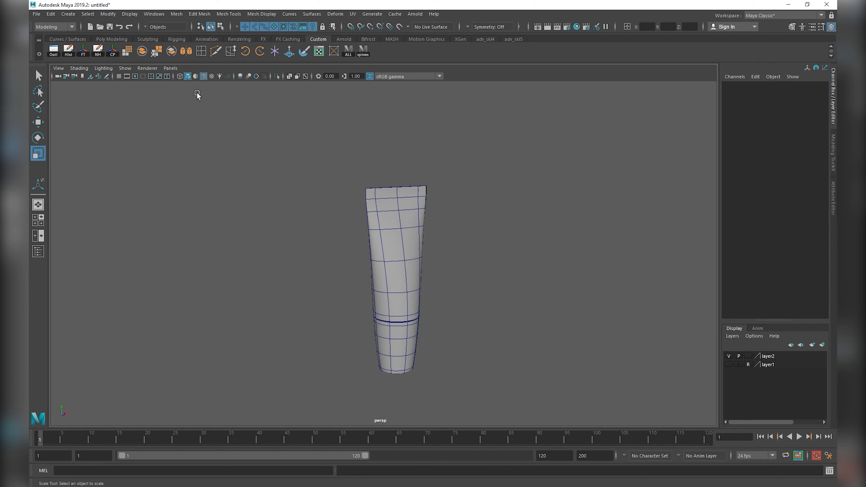
{"action": "left_click", "coordinate": [204, 76]}
{"action": "left_click_drag", "start_coordinate": [281, 136], "coordinate": [479, 331]}
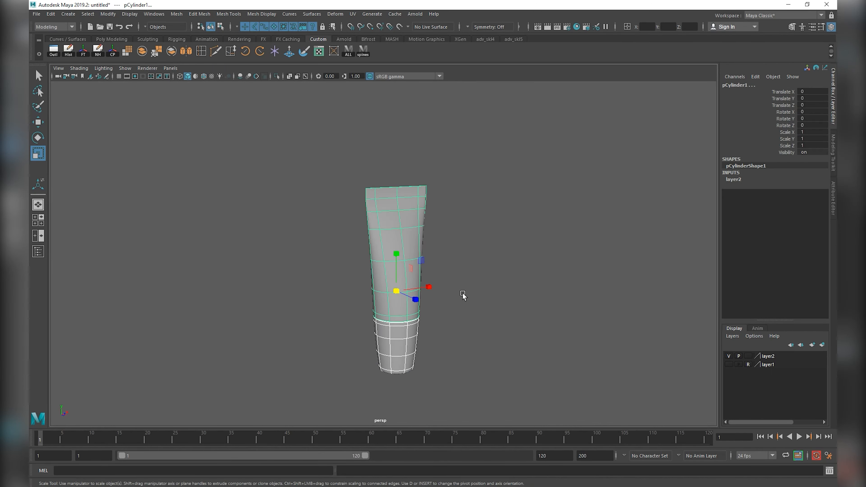
{"action": "left_click", "coordinate": [506, 219]}
Assign a new Blinn material to the tube body and open its attributes.
{"action": "scroll", "coordinate": [450, 218], "scroll_direction": "up", "scroll_amount": 2}
{"action": "scroll", "coordinate": [449, 219], "scroll_direction": "up", "scroll_amount": 2}
{"action": "left_click", "coordinate": [425, 216]}
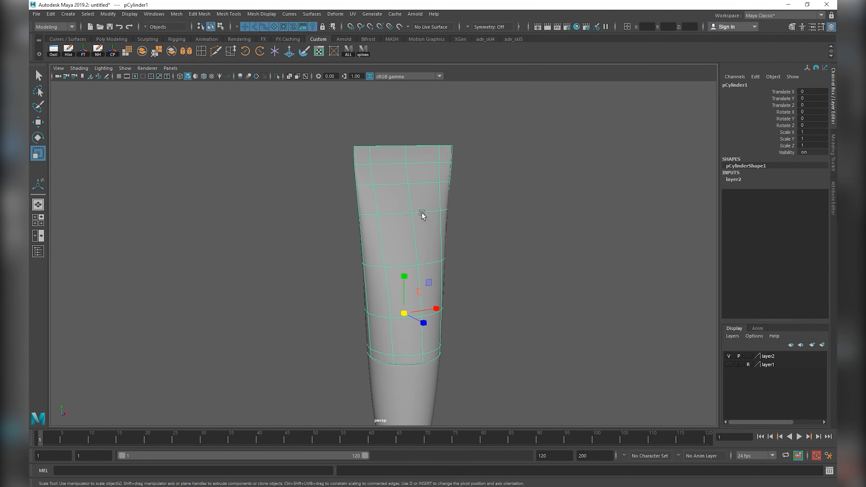
{"action": "right_click_drag", "start_coordinate": [380, 191], "coordinate": [431, 415]}
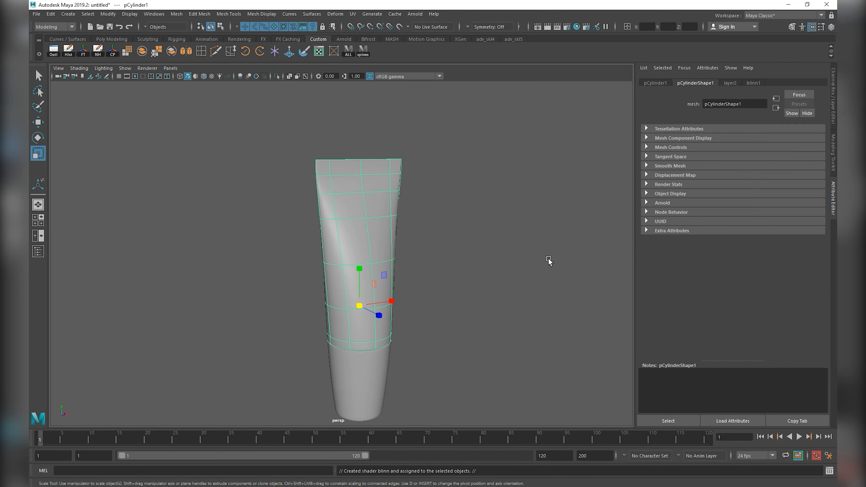
{"action": "left_click", "coordinate": [758, 83]}
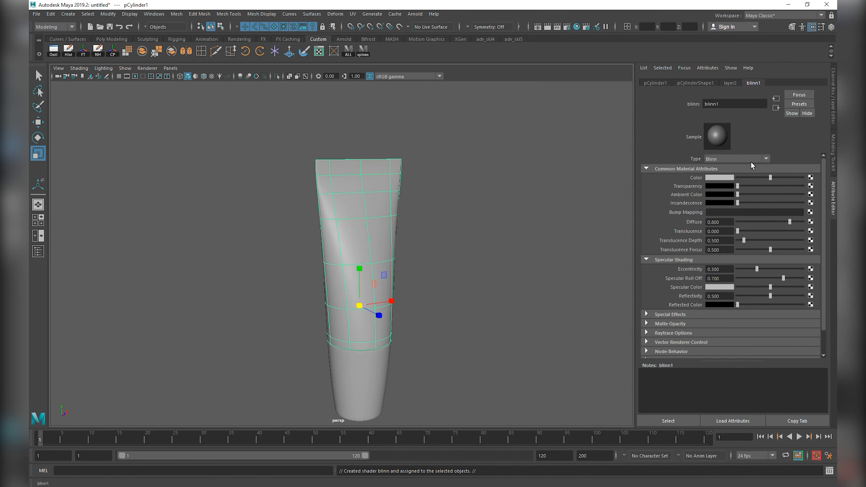
Set the Blinn to a dark grey color, eccentricity 0.247, specular roll off 0.500 and white specular color.
{"action": "left_click", "coordinate": [722, 178]}
{"action": "left_click_drag", "start_coordinate": [710, 224], "coordinate": [701, 224]}
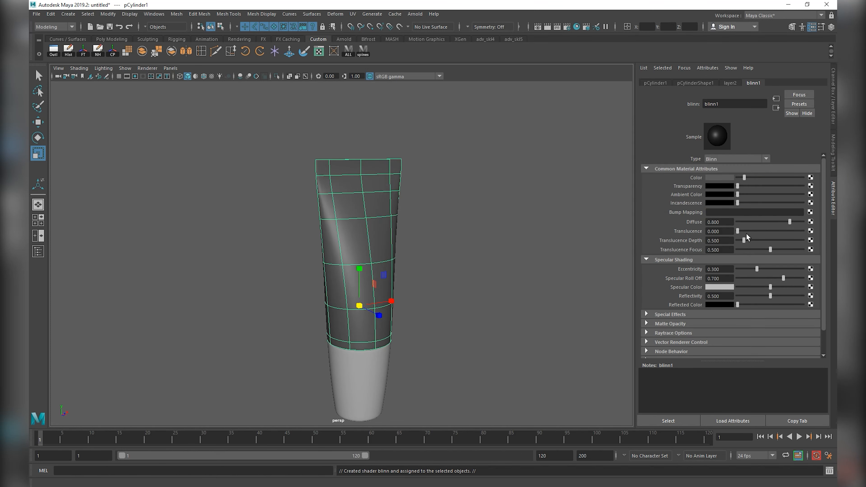
{"action": "left_click_drag", "start_coordinate": [786, 279], "coordinate": [771, 296]}
{"action": "left_click_drag", "start_coordinate": [752, 268], "coordinate": [770, 279]}
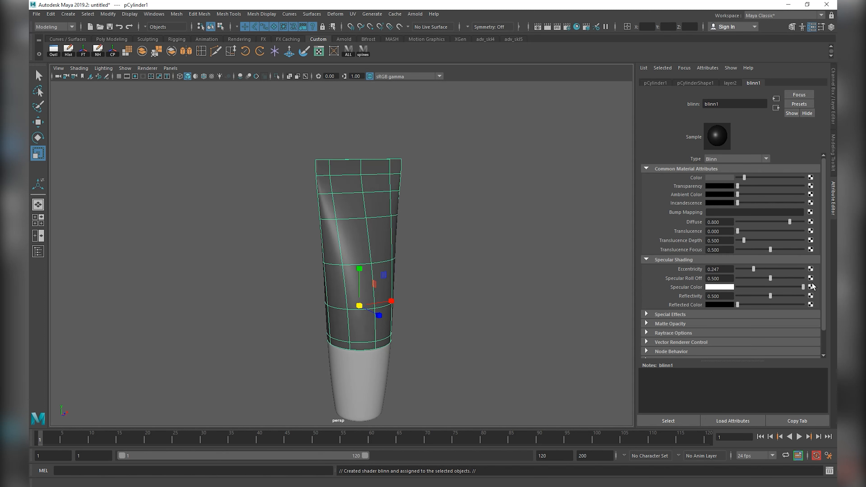
{"action": "left_click_drag", "start_coordinate": [745, 177], "coordinate": [742, 178]}
{"action": "left_click", "coordinate": [520, 230]}
Assign the existing blinn1 material to the cap in the front view.
{"action": "key", "text": "space"}
{"action": "left_click_drag", "start_coordinate": [403, 219], "coordinate": [399, 245]}
{"action": "scroll", "coordinate": [395, 244], "scroll_direction": "down", "scroll_amount": 2}
{"action": "middle_click_drag", "start_coordinate": [388, 234], "coordinate": [405, 319], "text": "alt"}
{"action": "scroll", "coordinate": [356, 226], "scroll_direction": "up", "scroll_amount": 3}
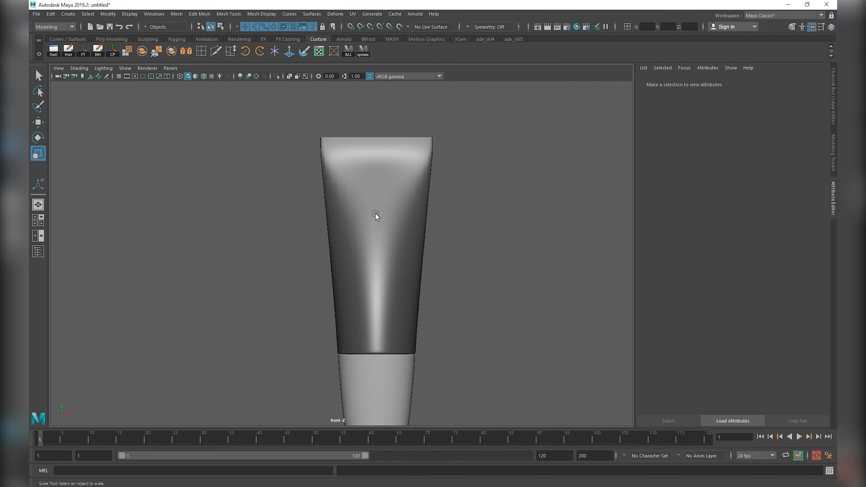
{"action": "left_click", "coordinate": [384, 363]}
{"action": "right_click_drag", "start_coordinate": [377, 358], "coordinate": [426, 480]}
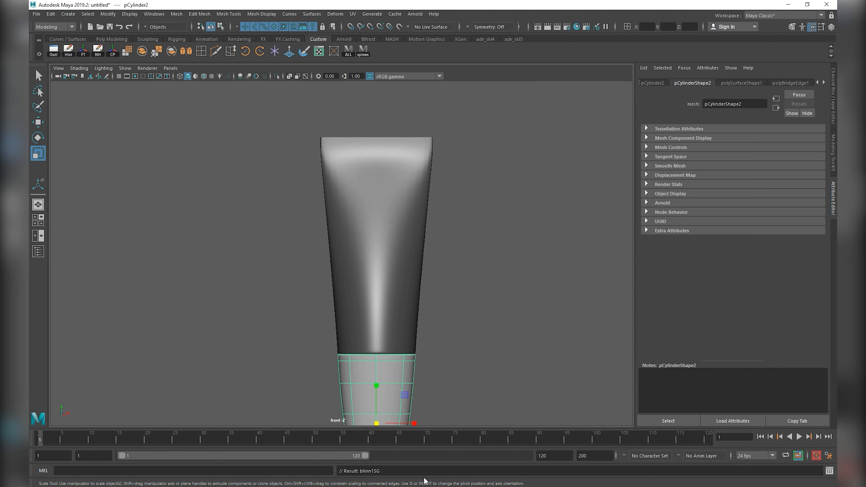
{"action": "left_click", "coordinate": [476, 360]}
{"action": "scroll", "coordinate": [467, 356], "scroll_direction": "down", "scroll_amount": 2}
{"action": "middle_click_drag", "start_coordinate": [426, 351], "coordinate": [436, 333], "text": "alt"}
{"action": "scroll", "coordinate": [409, 273], "scroll_direction": "up", "scroll_amount": 2}
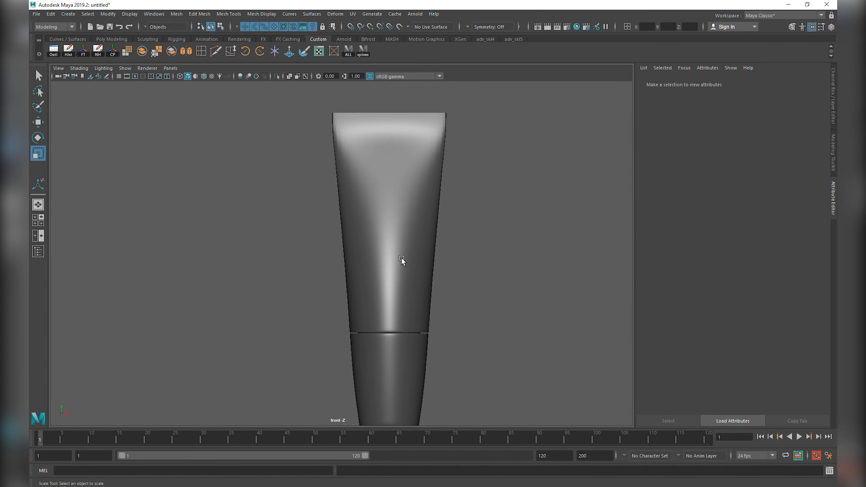
Turn off the tube body's smooth preview and insert edge loops near both borders and along the middle of its flat top strip.
{"action": "middle_click_drag", "start_coordinate": [397, 212], "coordinate": [397, 284], "text": "alt"}
{"action": "left_click", "coordinate": [374, 249]}
{"action": "key", "text": "1"}
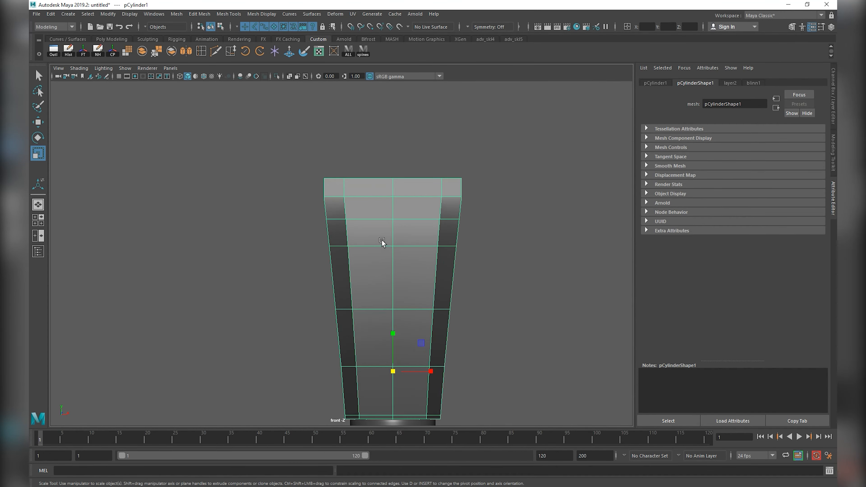
{"action": "scroll", "coordinate": [382, 240], "scroll_direction": "up", "scroll_amount": 3}
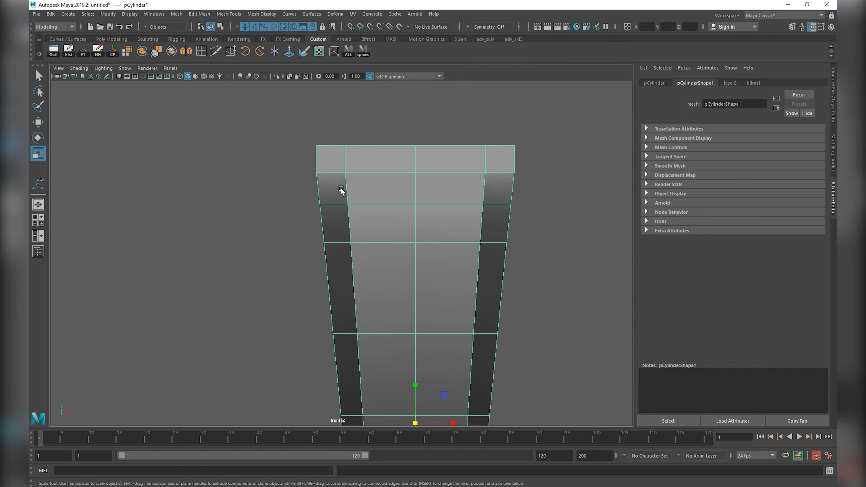
{"action": "left_click", "coordinate": [201, 51]}
{"action": "left_click_drag", "start_coordinate": [417, 151], "coordinate": [418, 163]}
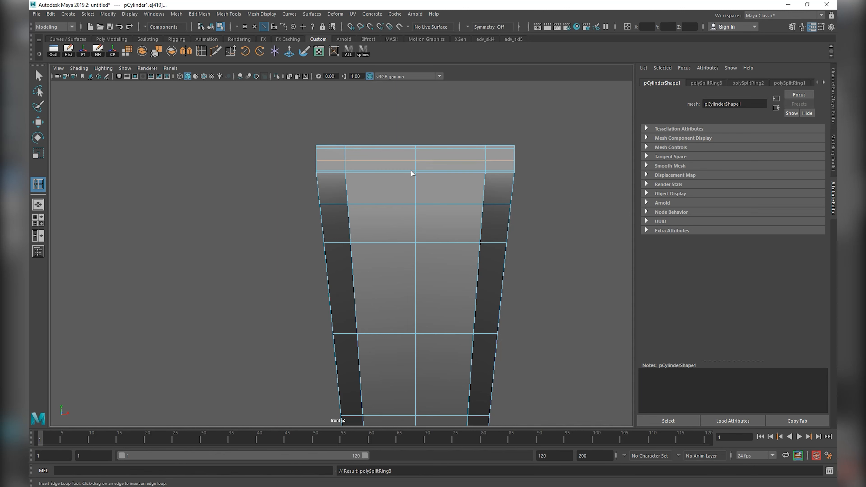
{"action": "scroll", "coordinate": [412, 175], "scroll_direction": "up", "scroll_amount": 1}
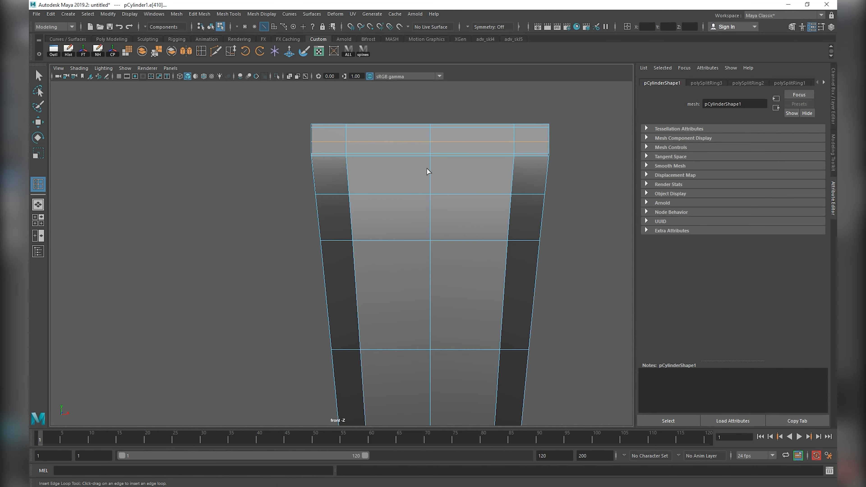
Turn smooth preview back on for the tube body and check the sharpened top strip.
{"action": "key", "text": "3"}
{"action": "right_click_drag", "start_coordinate": [425, 173], "coordinate": [465, 162]}
{"action": "left_click", "coordinate": [160, 152]}
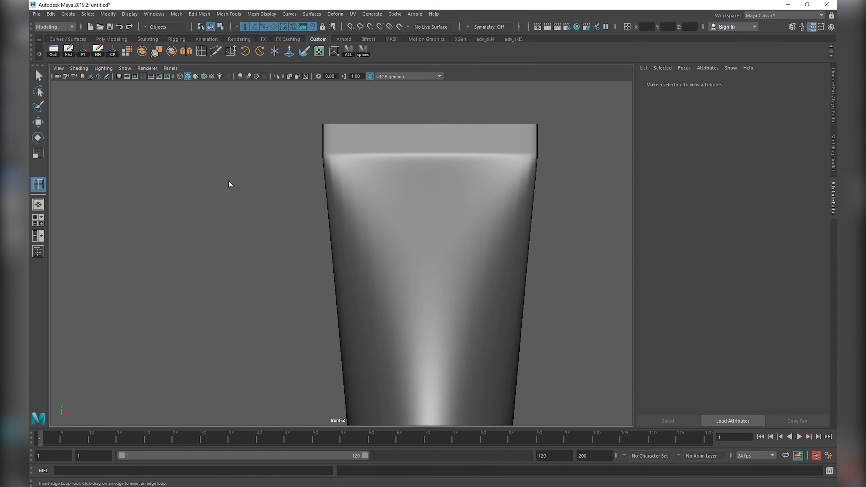
{"action": "scroll", "coordinate": [338, 213], "scroll_direction": "down", "scroll_amount": 3}
{"action": "scroll", "coordinate": [424, 201], "scroll_direction": "up", "scroll_amount": 2}
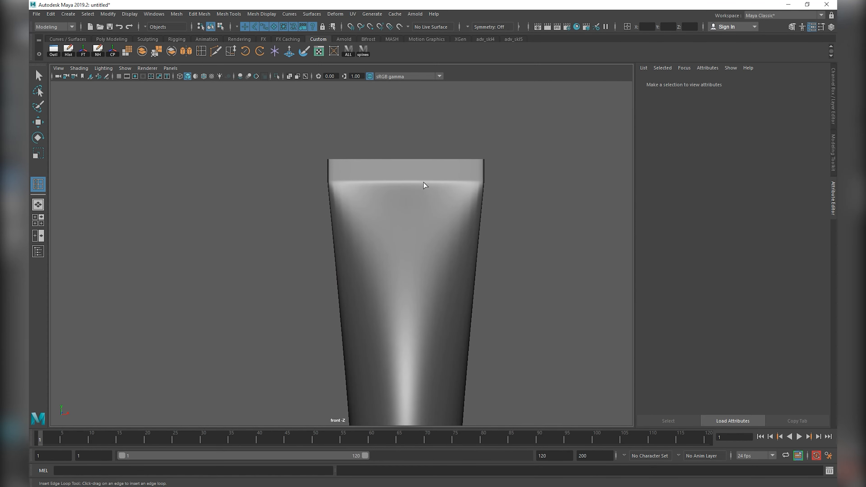
{"action": "key", "text": "space"}
{"action": "key", "text": "space"}
{"action": "scroll", "coordinate": [426, 152], "scroll_direction": "down", "scroll_amount": 2}
{"action": "mouse_move", "coordinate": [364, 198]}
{"action": "left_mouse_down", "text": "alt"}
{"action": "mouse_move", "coordinate": [368, 214]}
{"action": "mouse_move", "coordinate": [373, 189]}
{"action": "left_mouse_up", "text": "alt"}
{"action": "scroll", "coordinate": [369, 215], "scroll_direction": "up", "scroll_amount": 3}
Examine the profile of the tube's flat top strip in the side view.
{"action": "left_click", "coordinate": [352, 197]}
{"action": "key", "text": "space"}
{"action": "middle_click_drag", "start_coordinate": [374, 189], "coordinate": [394, 283], "text": "alt"}
{"action": "scroll", "coordinate": [372, 208], "scroll_direction": "down", "scroll_amount": 4}
{"action": "scroll", "coordinate": [373, 208], "scroll_direction": "down", "scroll_amount": 2}
{"action": "middle_click_drag", "start_coordinate": [360, 185], "coordinate": [377, 305], "text": "alt"}
{"action": "scroll", "coordinate": [374, 248], "scroll_direction": "up", "scroll_amount": 6}
{"action": "right_click_drag", "start_coordinate": [389, 204], "coordinate": [326, 201]}
{"action": "scroll", "coordinate": [373, 183], "scroll_direction": "up", "scroll_amount": 2}
{"action": "left_click_drag", "start_coordinate": [413, 177], "coordinate": [440, 208]}
{"action": "scroll", "coordinate": [427, 195], "scroll_direction": "up", "scroll_amount": 4}
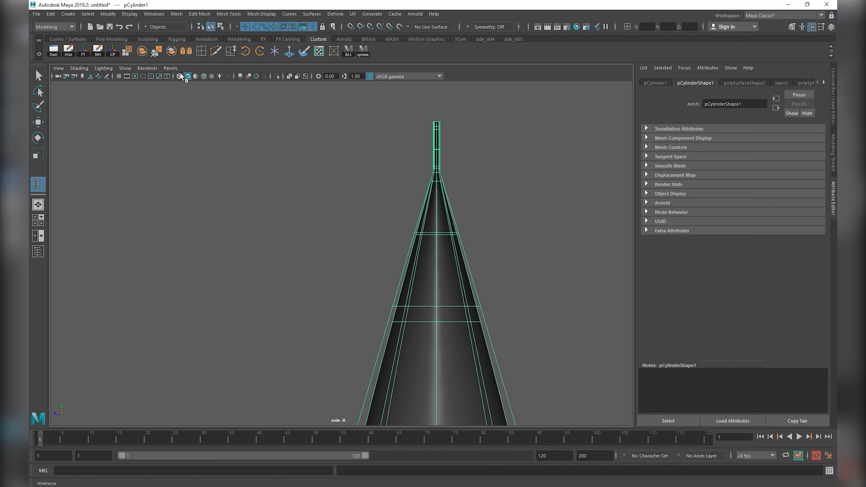
{"action": "left_click", "coordinate": [415, 184]}
{"action": "left_click", "coordinate": [446, 194]}
{"action": "scroll", "coordinate": [447, 191], "scroll_direction": "up", "scroll_amount": 1}
{"action": "middle_click_drag", "start_coordinate": [448, 185], "coordinate": [404, 285], "text": "alt"}
{"action": "scroll", "coordinate": [433, 213], "scroll_direction": "up", "scroll_amount": 2}
Select the vertices of the tube's flat top strip in the side view and scale them to adjust its thickness.
{"action": "right_click_drag", "start_coordinate": [433, 213], "coordinate": [317, 199]}
{"action": "left_click_drag", "start_coordinate": [368, 147], "coordinate": [482, 269]}
{"action": "key", "text": "F8"}
{"action": "key", "text": "e"}
{"action": "right_click_drag", "start_coordinate": [449, 223], "coordinate": [408, 221]}
{"action": "left_click_drag", "start_coordinate": [367, 122], "coordinate": [482, 270]}
{"action": "key", "text": "r"}
{"action": "left_click_drag", "start_coordinate": [408, 219], "coordinate": [526, 236]}
{"action": "left_click", "coordinate": [526, 235]}
Switch to the reference photo 2679622-cover.jpg and examine the ribbed strip at the tube's top end.
{"action": "key", "text": "space"}
{"action": "left_click_drag", "start_coordinate": [473, 235], "coordinate": [450, 254]}
{"action": "scroll", "coordinate": [449, 261], "scroll_direction": "down", "scroll_amount": 4}
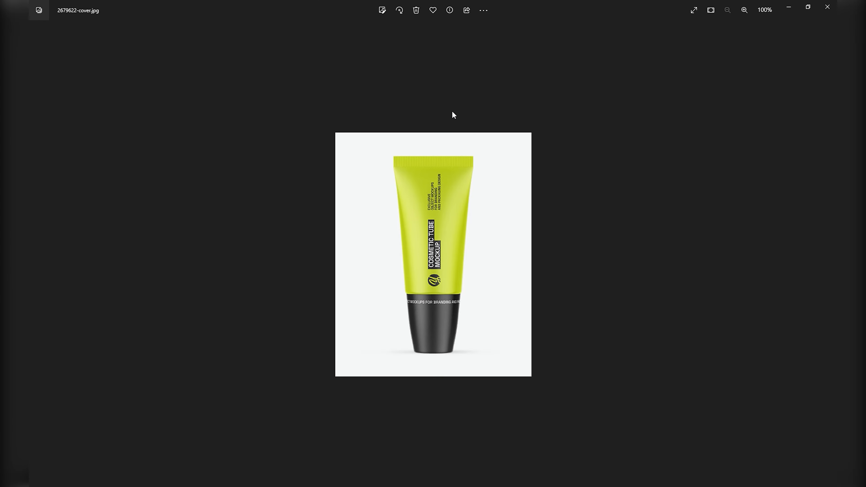
{"action": "scroll", "coordinate": [434, 130], "scroll_direction": "up", "scroll_amount": 5}
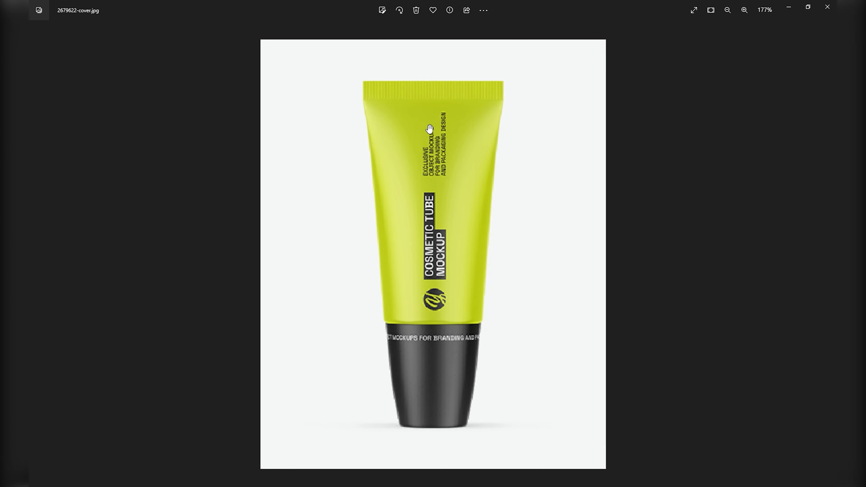
{"action": "scroll", "coordinate": [377, 66], "scroll_direction": "up", "scroll_amount": 5}
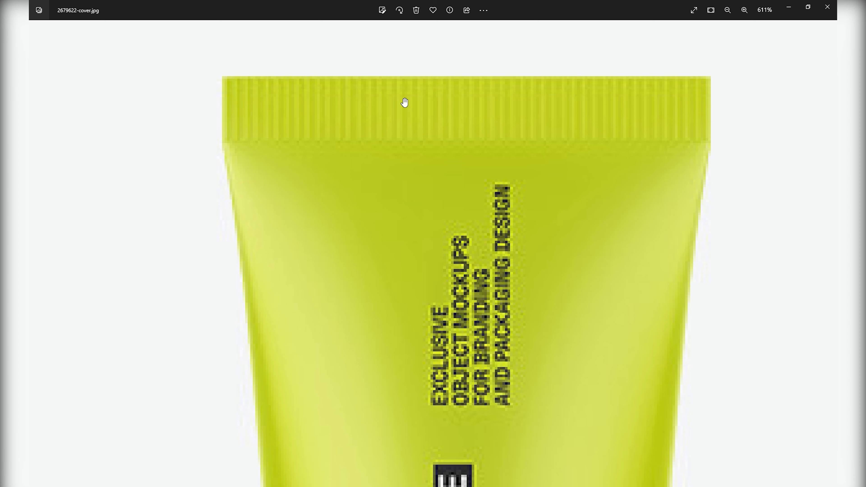
{"action": "left_click", "coordinate": [783, 11]}
Restore the tube body's smooth preview in Maya and show the model in the perspective view.
{"action": "left_click", "coordinate": [411, 208]}
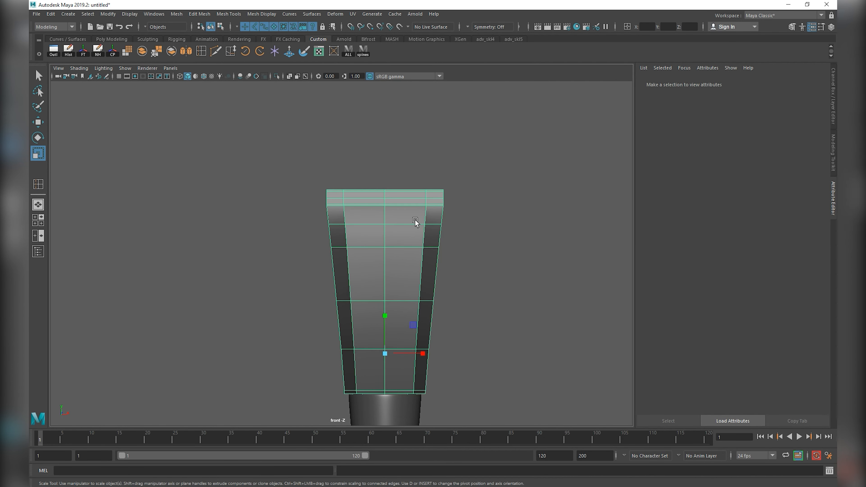
{"action": "left_click", "coordinate": [478, 221]}
{"action": "scroll", "coordinate": [379, 282], "scroll_direction": "down", "scroll_amount": 4}
{"action": "key", "text": "space"}
{"action": "left_click_drag", "start_coordinate": [380, 282], "coordinate": [383, 243]}
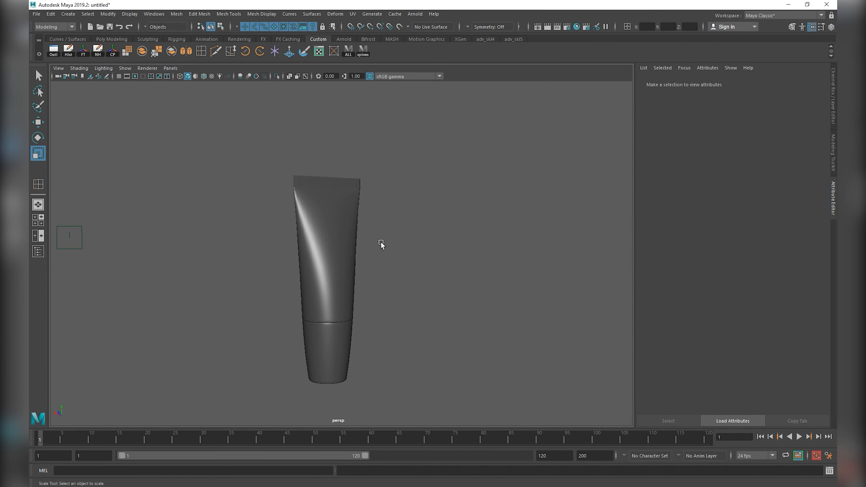
Change the color of the tube's blinn1 material to a dark olive green.
{"action": "left_click", "coordinate": [343, 242]}
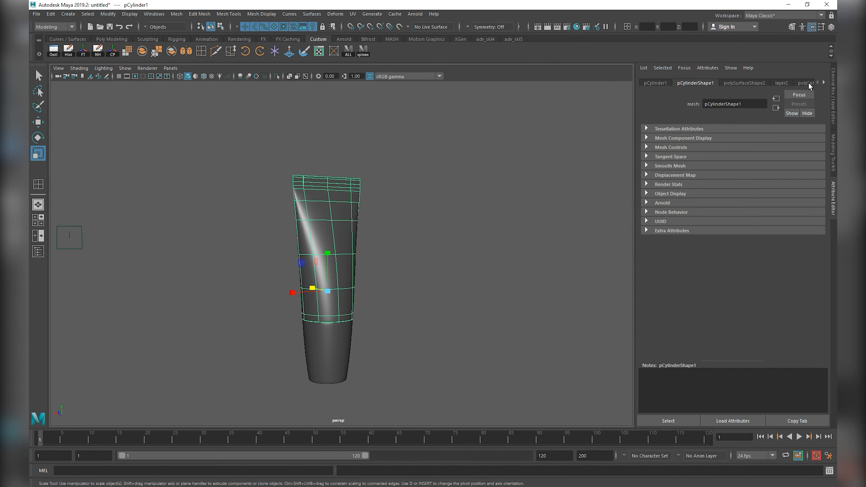
{"action": "left_click", "coordinate": [820, 82]}
{"action": "left_click", "coordinate": [822, 82]}
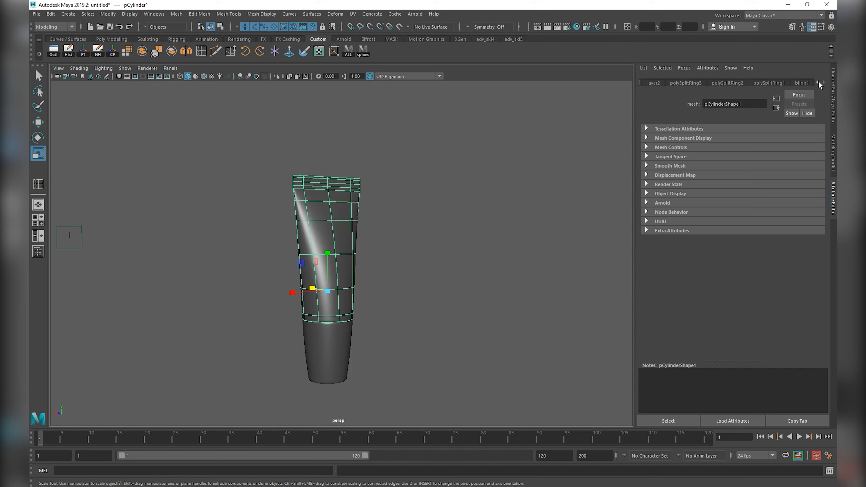
{"action": "left_click", "coordinate": [802, 83]}
{"action": "left_click", "coordinate": [720, 178]}
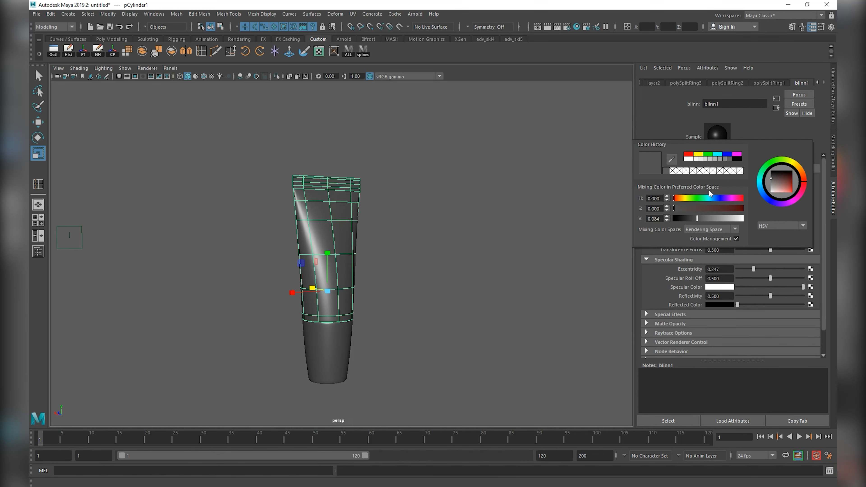
{"action": "left_click_drag", "start_coordinate": [686, 199], "coordinate": [689, 199]}
{"action": "left_click", "coordinate": [720, 207]}
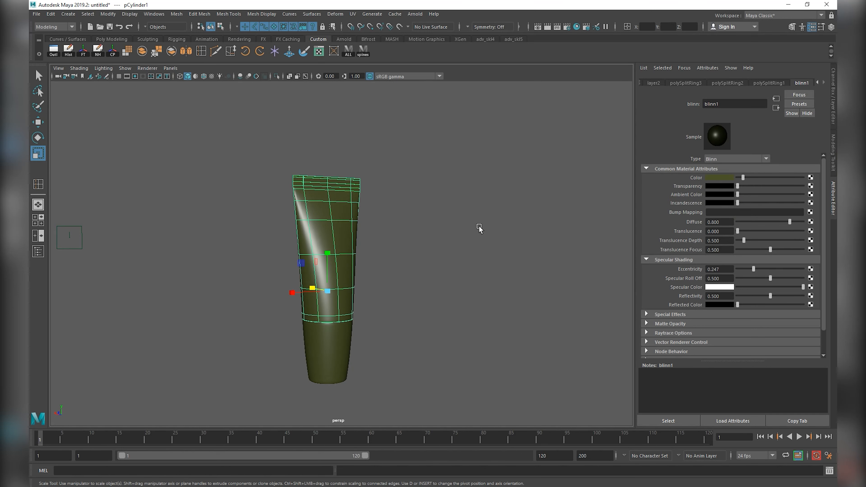
Show layer1 again, move the tube body and cap together to Translate X 5.513 beside the reference image, and select the body.
{"action": "left_click", "coordinate": [834, 90]}
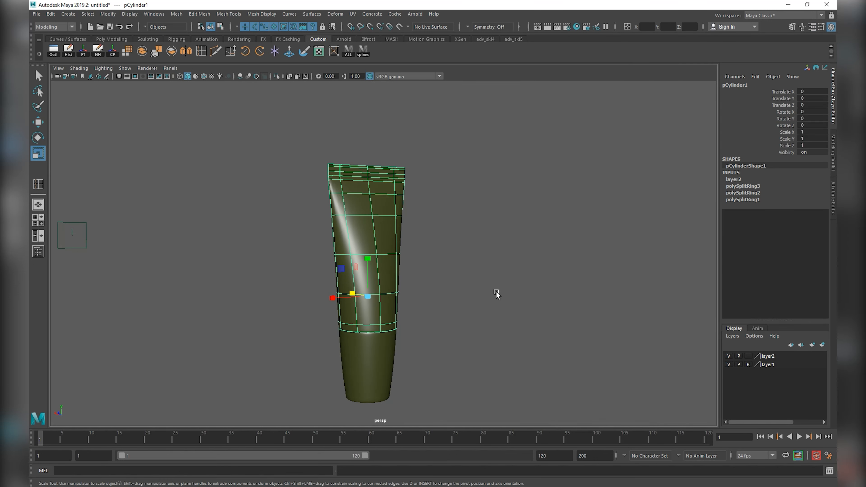
{"action": "key", "text": "space"}
{"action": "left_click_drag", "start_coordinate": [571, 295], "coordinate": [563, 305]}
{"action": "mouse_move", "coordinate": [481, 281]}
{"action": "right_mouse_down", "text": "alt"}
{"action": "mouse_move", "coordinate": [466, 280]}
{"action": "mouse_move", "coordinate": [491, 279]}
{"action": "right_mouse_up", "text": "alt"}
{"action": "left_click_drag", "start_coordinate": [297, 172], "coordinate": [463, 381]}
{"action": "key", "text": "w"}
{"action": "left_click_drag", "start_coordinate": [447, 337], "coordinate": [555, 337]}
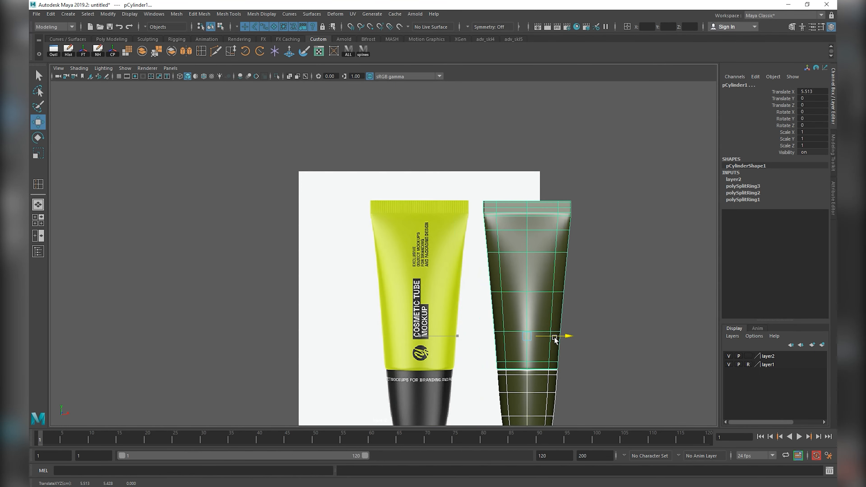
{"action": "left_click", "coordinate": [576, 300]}
{"action": "left_click", "coordinate": [557, 273]}
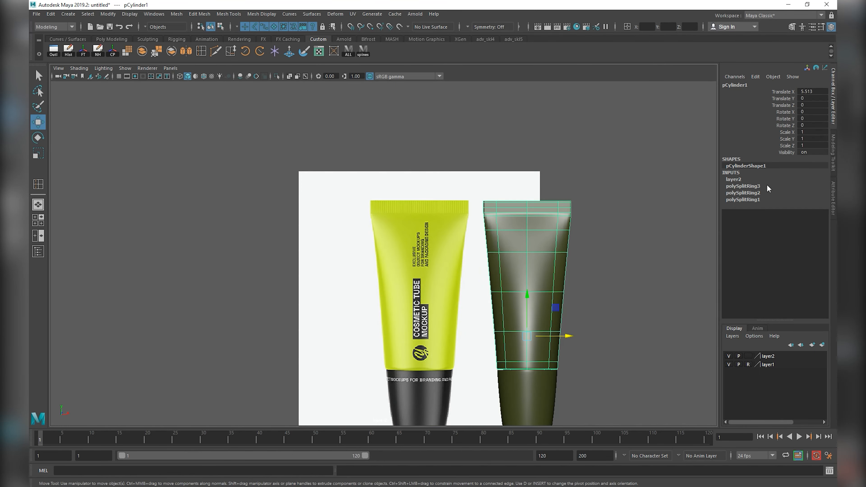
Change the tube body's blinn1 color to yellow-green with hue 73.846, saturation 1.000 and value 0.767.
{"action": "left_click", "coordinate": [835, 188]}
{"action": "left_click", "coordinate": [720, 179]}
{"action": "left_click_drag", "start_coordinate": [700, 220], "coordinate": [747, 221]}
{"action": "left_click_drag", "start_coordinate": [735, 210], "coordinate": [696, 200]}
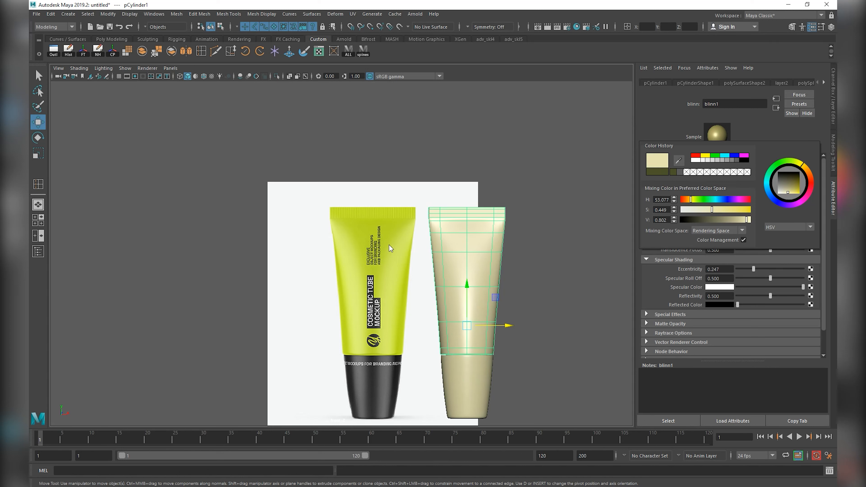
{"action": "left_click", "coordinate": [722, 177]}
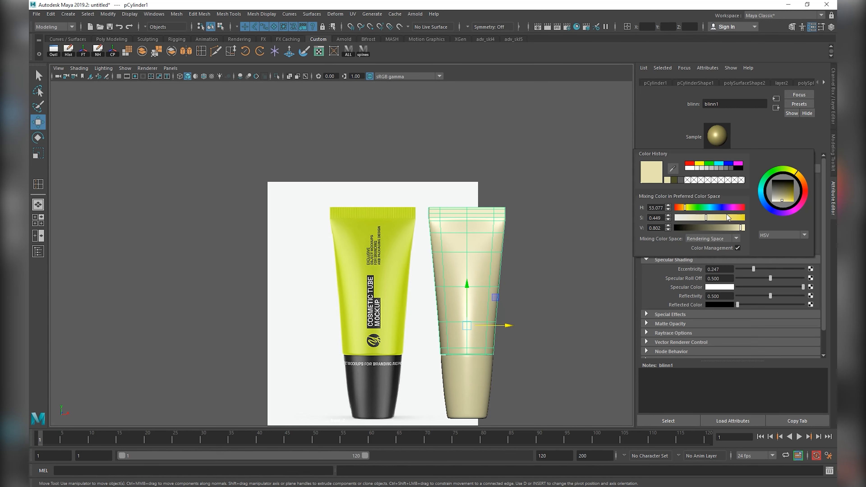
{"action": "left_click", "coordinate": [700, 164]}
{"action": "left_click", "coordinate": [709, 165]}
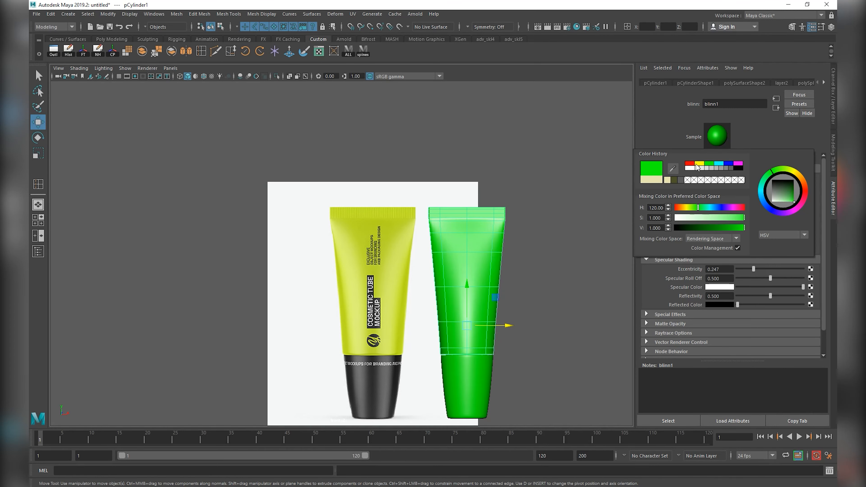
{"action": "left_click", "coordinate": [699, 165]}
{"action": "left_click_drag", "start_coordinate": [689, 207], "coordinate": [691, 207]}
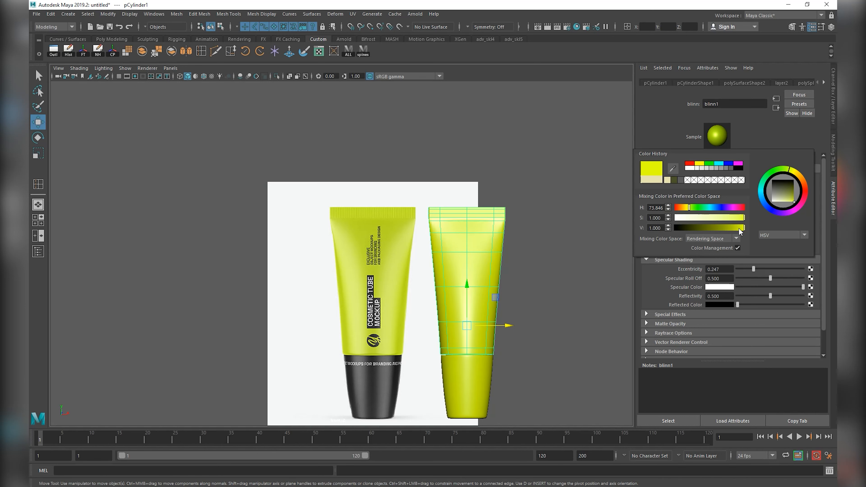
{"action": "left_click_drag", "start_coordinate": [741, 230], "coordinate": [740, 230]}
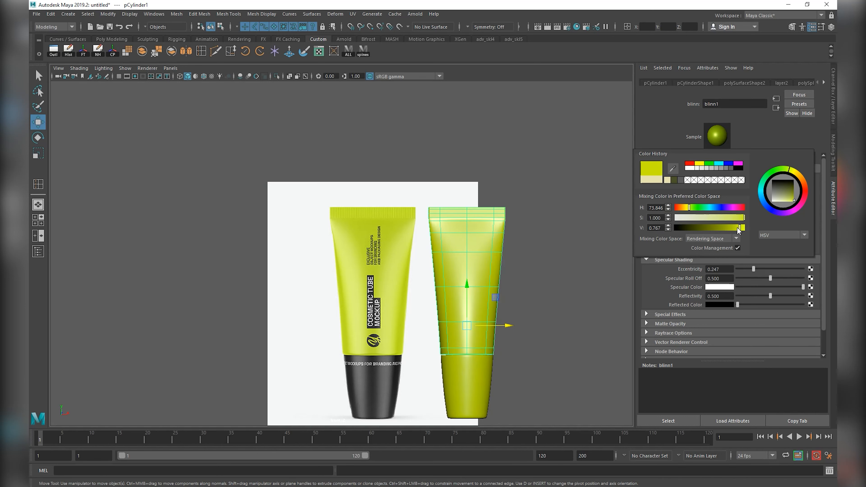
Fine-tune the blinn1 color against the reference tube to hue 76.154, saturation 1.000 and value 0.750.
{"action": "left_click", "coordinate": [738, 220]}
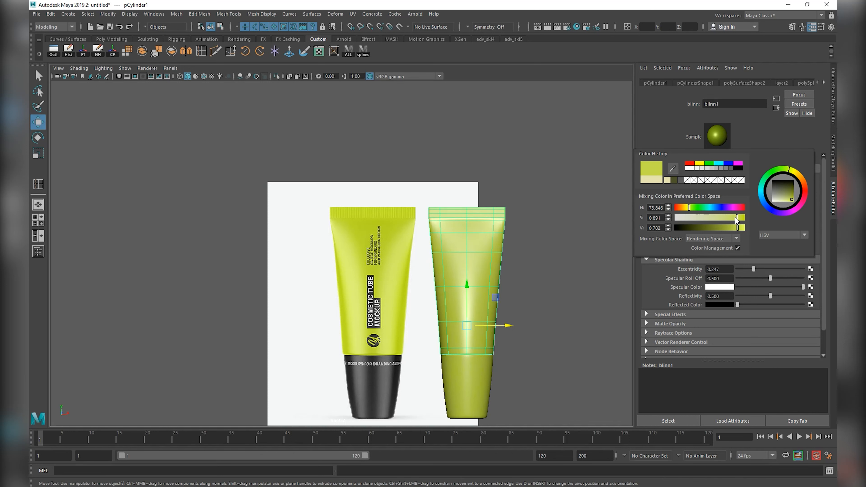
{"action": "left_click_drag", "start_coordinate": [742, 220], "coordinate": [739, 229]}
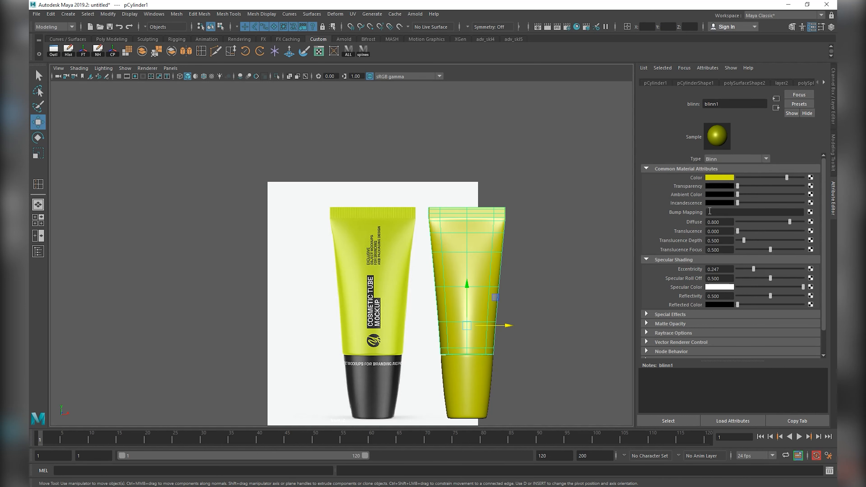
{"action": "left_click", "coordinate": [728, 178]}
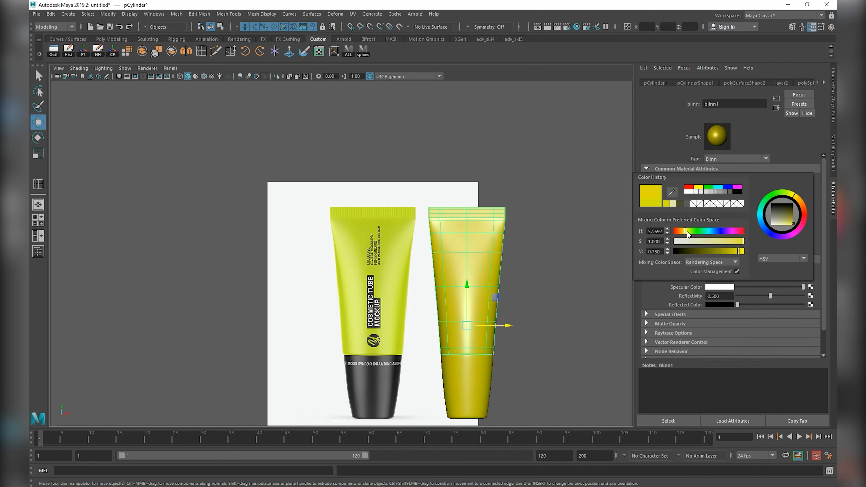
{"action": "left_click_drag", "start_coordinate": [688, 233], "coordinate": [691, 233]}
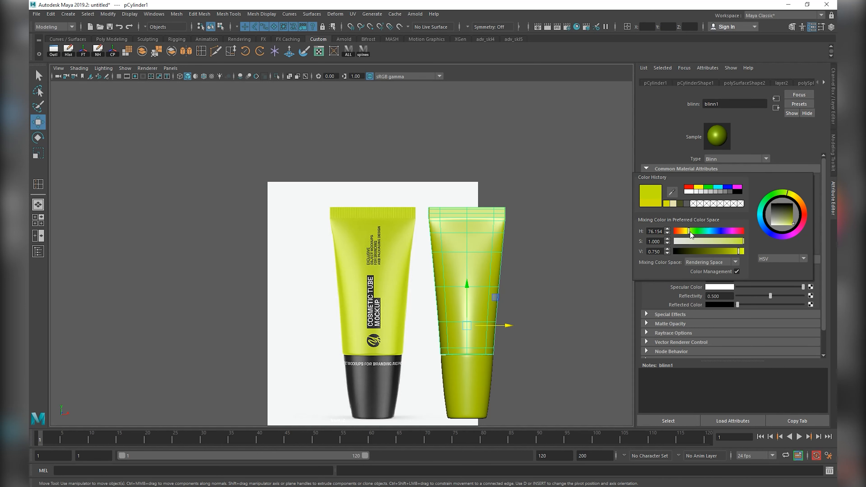
{"action": "left_click", "coordinate": [542, 306]}
Assign a new Blinn material to the cap and set its color to near black with value 0.016.
{"action": "left_click", "coordinate": [484, 371]}
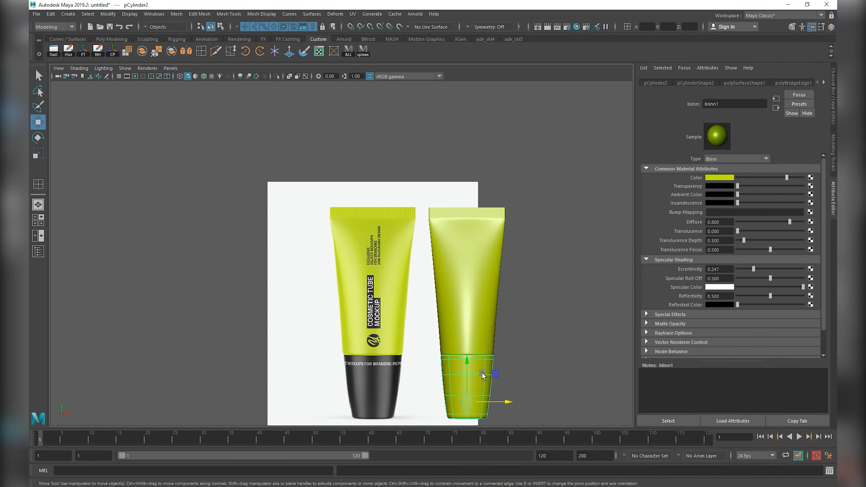
{"action": "right_click_drag", "start_coordinate": [461, 369], "coordinate": [520, 430]}
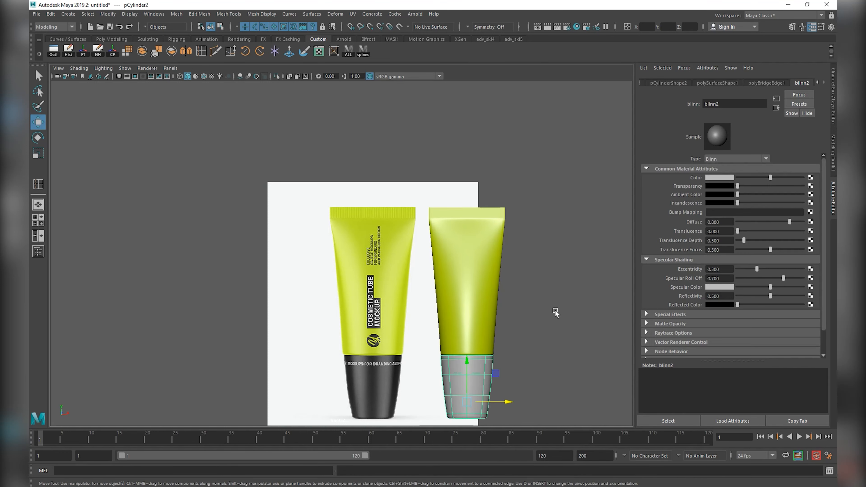
{"action": "left_click", "coordinate": [705, 177]}
{"action": "left_click", "coordinate": [668, 232]}
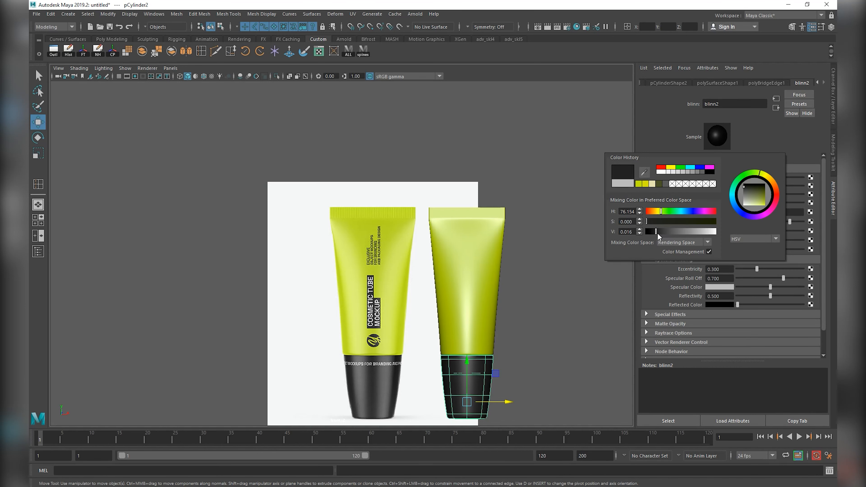
{"action": "left_click", "coordinate": [553, 320]}
Select the tube body and cap together and move them back over the tube in the reference image.
{"action": "scroll", "coordinate": [493, 326], "scroll_direction": "down", "scroll_amount": 2}
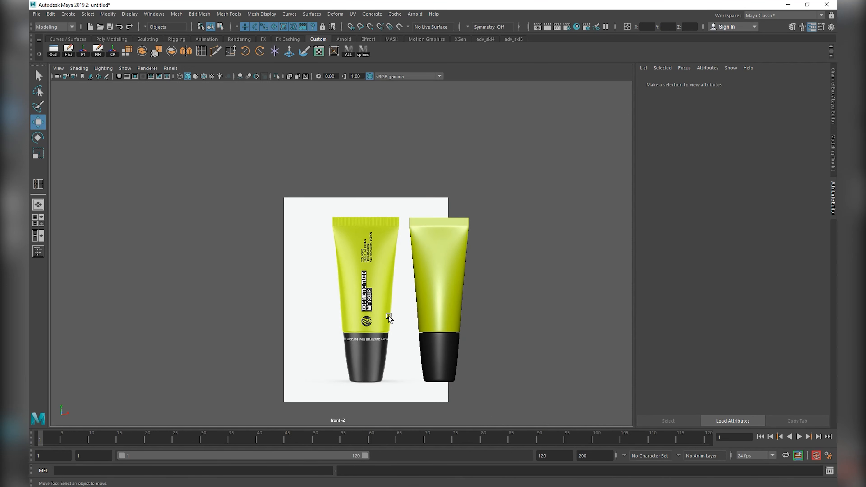
{"action": "left_click", "coordinate": [441, 278]}
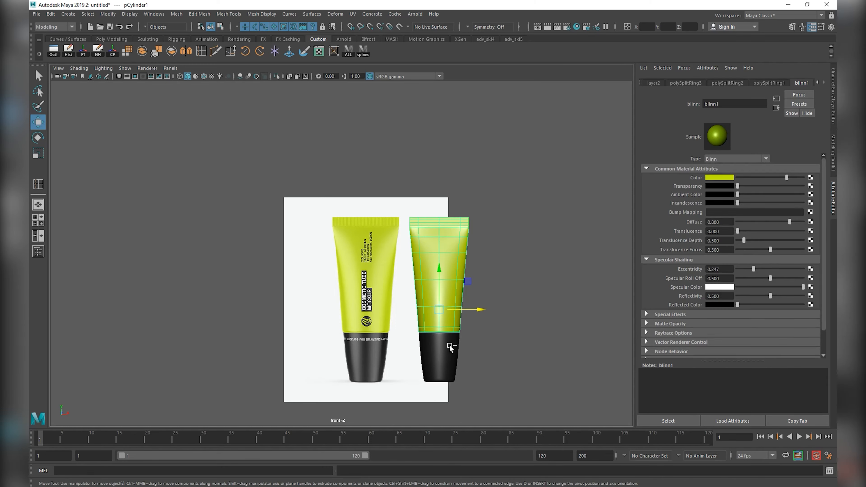
{"action": "left_click", "coordinate": [435, 357], "text": "shift"}
{"action": "left_click_drag", "start_coordinate": [464, 369], "coordinate": [394, 379]}
{"action": "key", "text": "ctrl+z"}
{"action": "left_click_drag", "start_coordinate": [449, 368], "coordinate": [388, 376]}
Select all vertices of the tube body and scale them slightly to match the reference tube's outline.
{"action": "scroll", "coordinate": [364, 247], "scroll_direction": "up", "scroll_amount": 2}
{"action": "right_click_drag", "start_coordinate": [363, 247], "coordinate": [307, 241]}
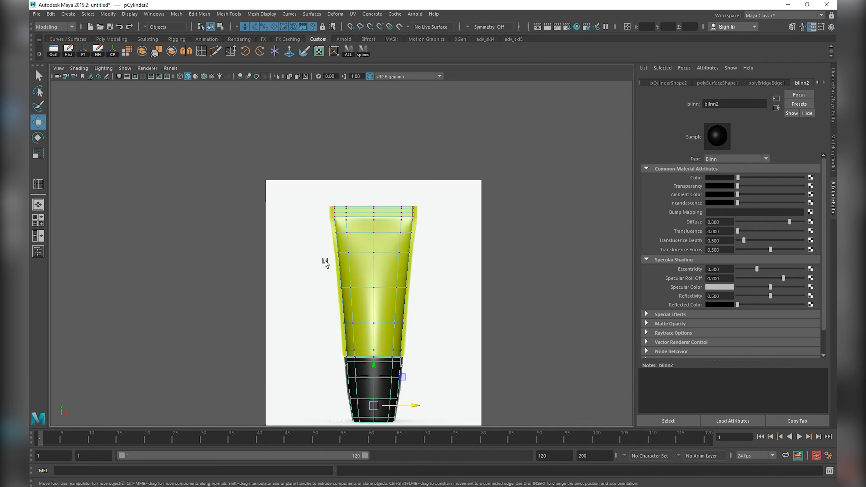
{"action": "left_click_drag", "start_coordinate": [285, 167], "coordinate": [418, 357]}
{"action": "scroll", "coordinate": [375, 334], "scroll_direction": "up", "scroll_amount": 2}
{"action": "key", "text": "r"}
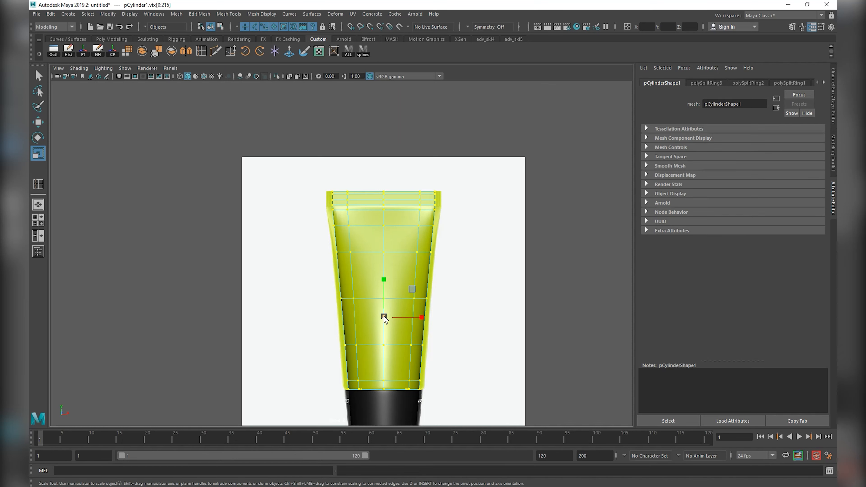
{"action": "key", "text": "ctrl+z"}
{"action": "left_click_drag", "start_coordinate": [267, 156], "coordinate": [474, 445]}
{"action": "scroll", "coordinate": [381, 338], "scroll_direction": "down", "scroll_amount": 1}
{"action": "scroll", "coordinate": [381, 333], "scroll_direction": "up", "scroll_amount": 2}
{"action": "left_click_drag", "start_coordinate": [381, 325], "coordinate": [386, 325]}
{"action": "key", "text": "ctrl+z"}
{"action": "left_click_drag", "start_coordinate": [395, 319], "coordinate": [400, 310]}
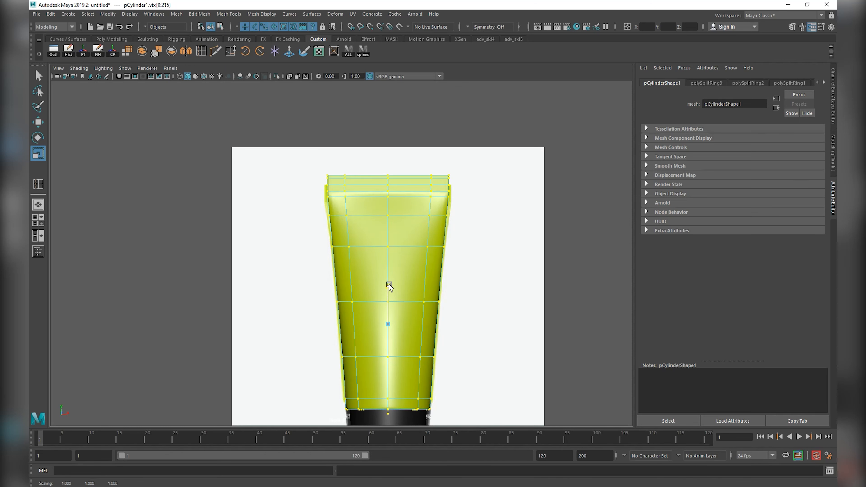
Adjust the body's vertices so the crimped end lines up with the reference, and return to object mode.
{"action": "left_click_drag", "start_coordinate": [390, 287], "coordinate": [388, 299]}
{"action": "key", "text": "w"}
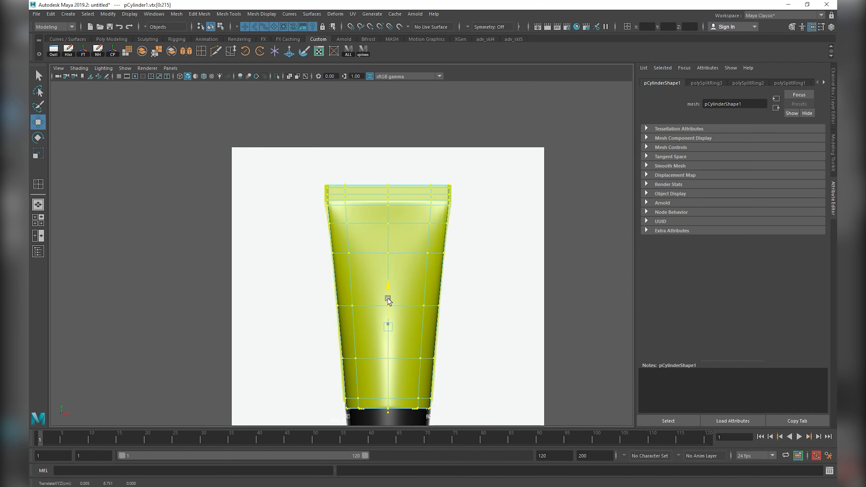
{"action": "left_click_drag", "start_coordinate": [405, 327], "coordinate": [404, 327]}
{"action": "right_click", "coordinate": [386, 258]}
{"action": "left_click_drag", "start_coordinate": [466, 224], "coordinate": [489, 145]}
{"action": "key", "text": "b"}
{"action": "key", "text": "e"}
{"action": "key", "text": "r"}
{"action": "left_click_drag", "start_coordinate": [427, 194], "coordinate": [427, 193]}
{"action": "right_click_drag", "start_coordinate": [427, 195], "coordinate": [462, 185]}
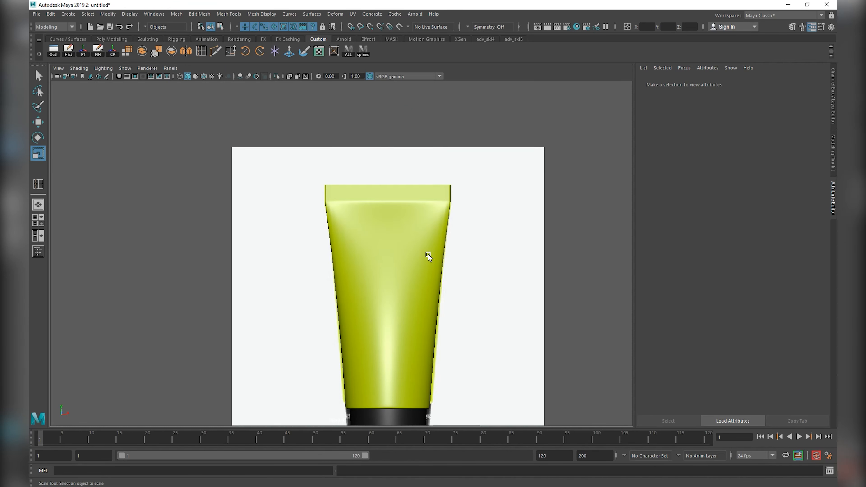
Select the cap and adjust its size and position to fit the cap in the reference image.
{"action": "scroll", "coordinate": [427, 255], "scroll_direction": "down", "scroll_amount": 3}
{"action": "left_click", "coordinate": [376, 377]}
{"action": "scroll", "coordinate": [382, 361], "scroll_direction": "up", "scroll_amount": 5}
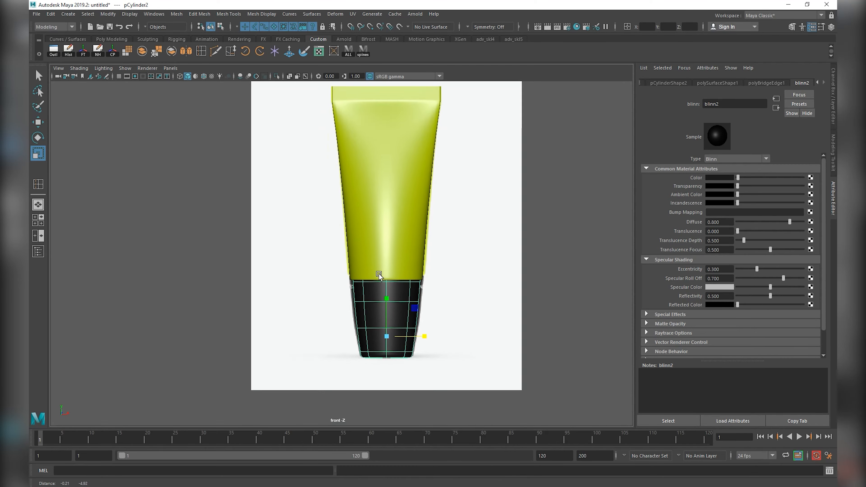
{"action": "scroll", "coordinate": [399, 337], "scroll_direction": "up", "scroll_amount": 1}
{"action": "mouse_move", "coordinate": [425, 357]}
{"action": "left_mouse_down"}
{"action": "mouse_move", "coordinate": [426, 334]}
{"action": "mouse_move", "coordinate": [426, 362]}
{"action": "mouse_move", "coordinate": [423, 347]}
{"action": "left_mouse_up"}
{"action": "key", "text": "w"}
{"action": "right_click", "coordinate": [428, 343]}
{"action": "left_click", "coordinate": [428, 341]}
{"action": "key", "text": "r"}
{"action": "key", "text": "w"}
Move the cap's lower vertices slightly up to align with the reference cap's bottom edge.
{"action": "right_click_drag", "start_coordinate": [423, 335], "coordinate": [382, 272]}
{"action": "left_click_drag", "start_coordinate": [323, 382], "coordinate": [496, 420]}
{"action": "key", "text": "w"}
{"action": "left_click_drag", "start_coordinate": [421, 393], "coordinate": [425, 359]}
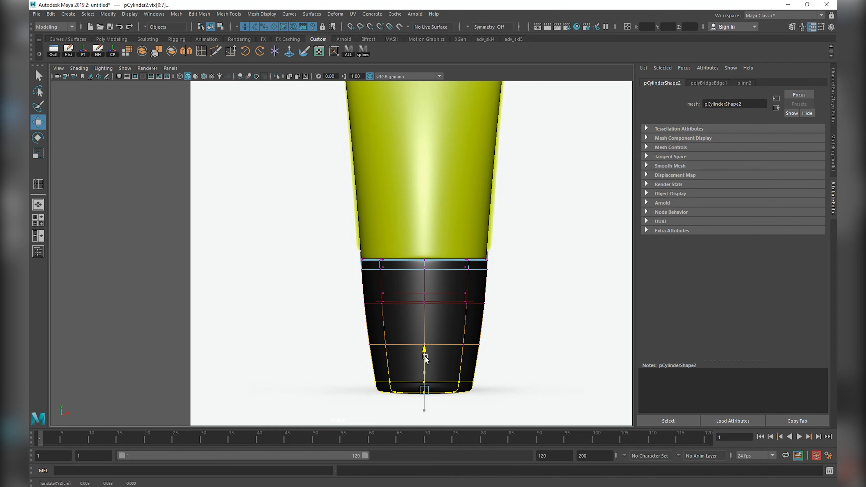
{"action": "key", "text": "e"}
{"action": "key", "text": "F8"}
Scale the vertex ring just above the cap's bottom slightly outward, and return to object mode.
{"action": "right_click_drag", "start_coordinate": [428, 364], "coordinate": [393, 266]}
{"action": "right_click_drag", "start_coordinate": [392, 366], "coordinate": [342, 242]}
{"action": "left_click_drag", "start_coordinate": [345, 373], "coordinate": [479, 388]}
{"action": "key", "text": "r"}
{"action": "left_click_drag", "start_coordinate": [422, 387], "coordinate": [423, 387]}
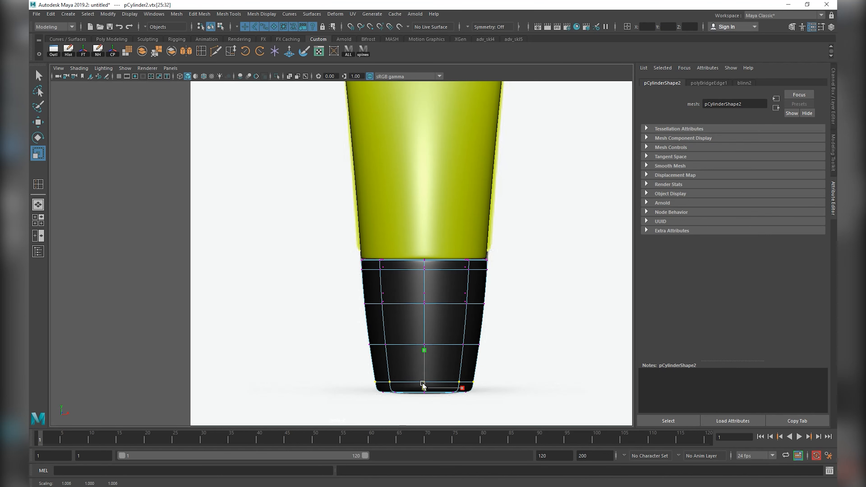
{"action": "right_click_drag", "start_coordinate": [425, 378], "coordinate": [466, 253]}
{"action": "left_click", "coordinate": [541, 299]}
Show the model in the perspective view and examine the tube and cap from several angles.
{"action": "right_click_drag", "start_coordinate": [541, 299], "coordinate": [404, 330], "text": "alt"}
{"action": "key", "text": "space"}
{"action": "left_click_drag", "start_coordinate": [391, 314], "coordinate": [394, 291]}
{"action": "left_click_drag", "start_coordinate": [360, 328], "coordinate": [402, 342], "text": "alt"}
{"action": "key", "text": "space"}
{"action": "left_click_drag", "start_coordinate": [333, 290], "coordinate": [334, 299]}
{"action": "scroll", "coordinate": [342, 296], "scroll_direction": "down", "scroll_amount": 4}
{"action": "key", "text": "space"}
{"action": "left_click_drag", "start_coordinate": [428, 282], "coordinate": [425, 255]}
{"action": "left_click_drag", "start_coordinate": [396, 281], "coordinate": [373, 289], "text": "alt"}
{"action": "scroll", "coordinate": [344, 267], "scroll_direction": "up", "scroll_amount": 4}
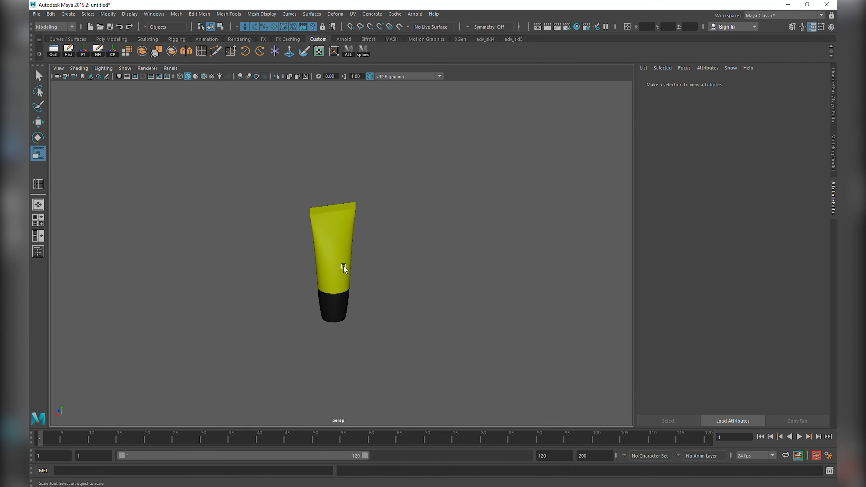
{"action": "scroll", "coordinate": [344, 269], "scroll_direction": "up", "scroll_amount": 1}
{"action": "scroll", "coordinate": [296, 213], "scroll_direction": "up", "scroll_amount": 2}
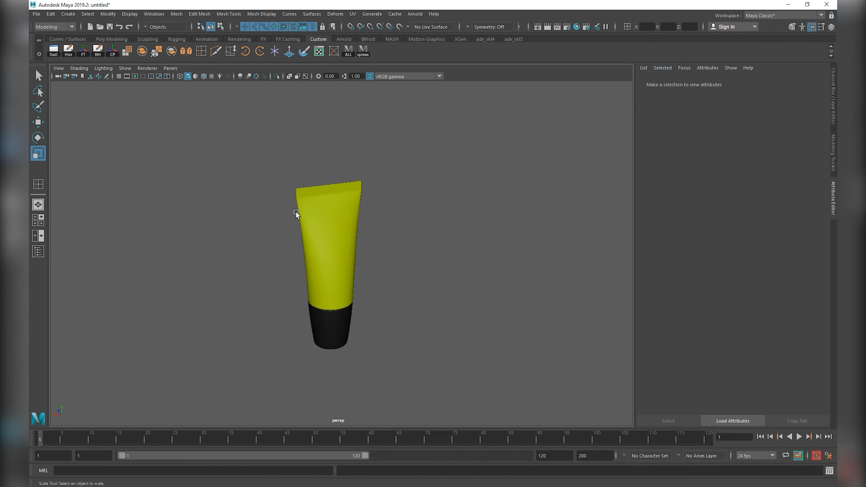
Turn on wireframe on shaded and select the tube body and cap together.
{"action": "left_click", "coordinate": [204, 76]}
{"action": "left_click_drag", "start_coordinate": [226, 174], "coordinate": [355, 351]}
{"action": "key", "text": "w"}
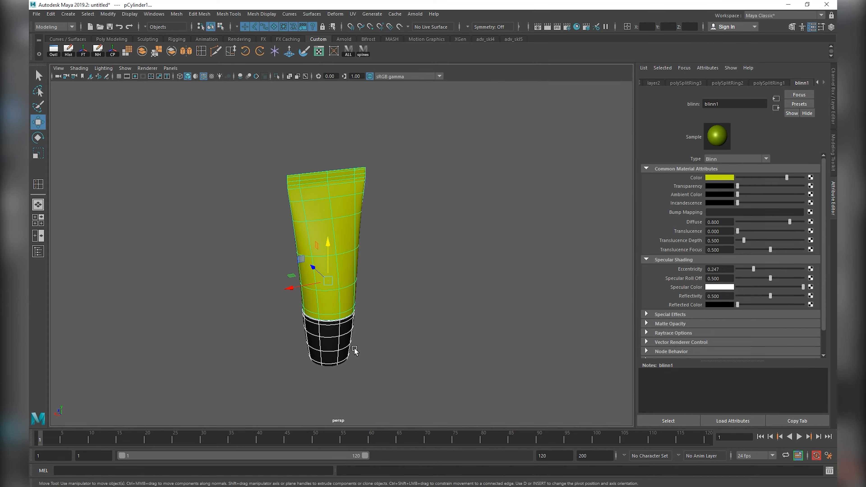
Duplicate the selected body and cap along X in the perspective view and place the copy beside the original.
{"action": "key", "text": "space"}
{"action": "left_click_drag", "start_coordinate": [292, 294], "coordinate": [302, 318]}
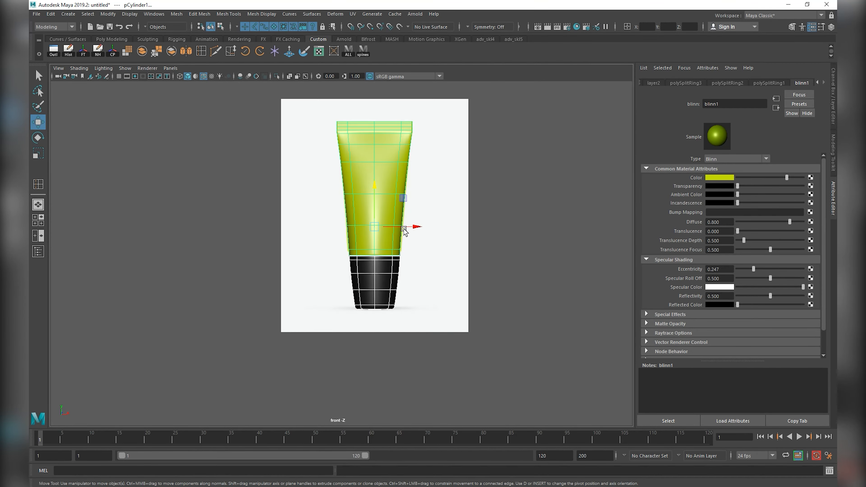
{"action": "left_click_drag", "start_coordinate": [404, 229], "coordinate": [502, 228], "text": "alt"}
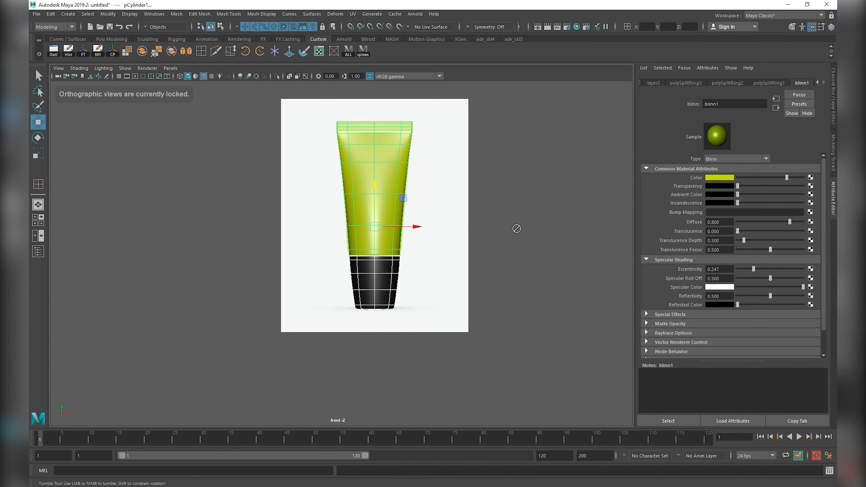
{"action": "key", "text": "space"}
{"action": "left_click_drag", "start_coordinate": [393, 249], "coordinate": [377, 264]}
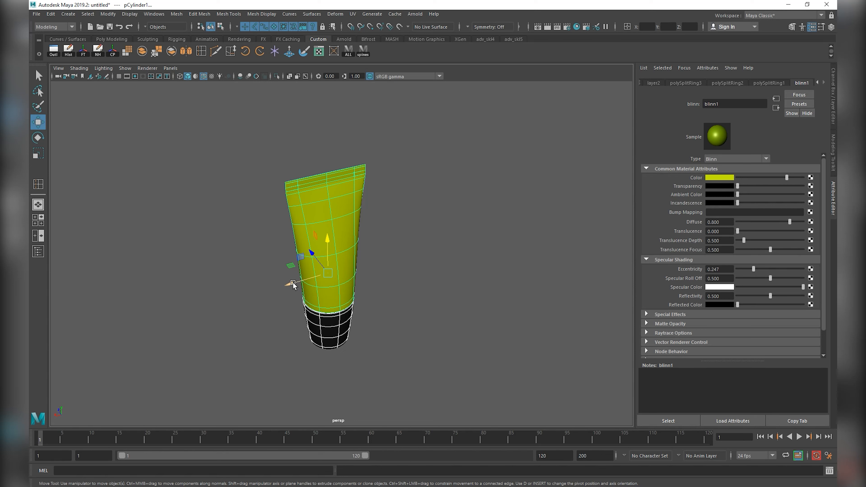
{"action": "mouse_move", "coordinate": [296, 285]}
{"action": "left_mouse_down", "text": "shift"}
{"action": "mouse_move", "coordinate": [396, 258]}
{"action": "mouse_move", "coordinate": [395, 294]}
{"action": "left_mouse_up", "text": "shift"}
{"action": "key", "text": "space"}
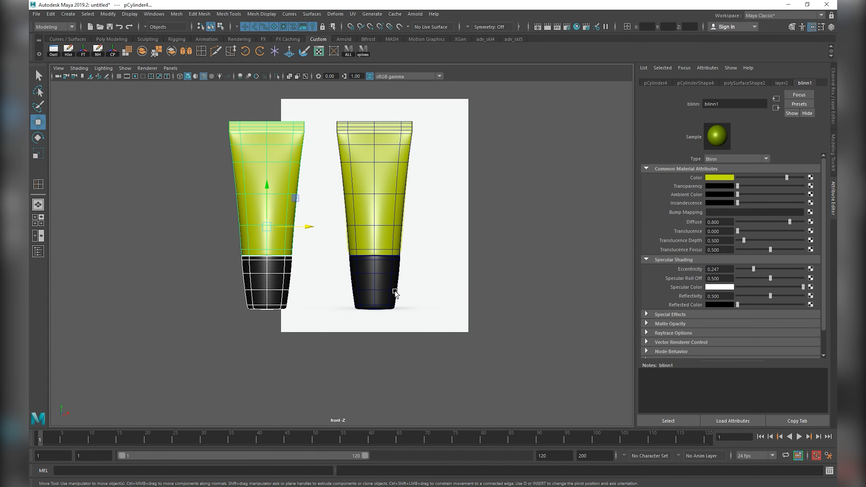
{"action": "key", "text": "space"}
{"action": "left_click_drag", "start_coordinate": [281, 246], "coordinate": [261, 236]}
{"action": "left_click", "coordinate": [190, 186]}
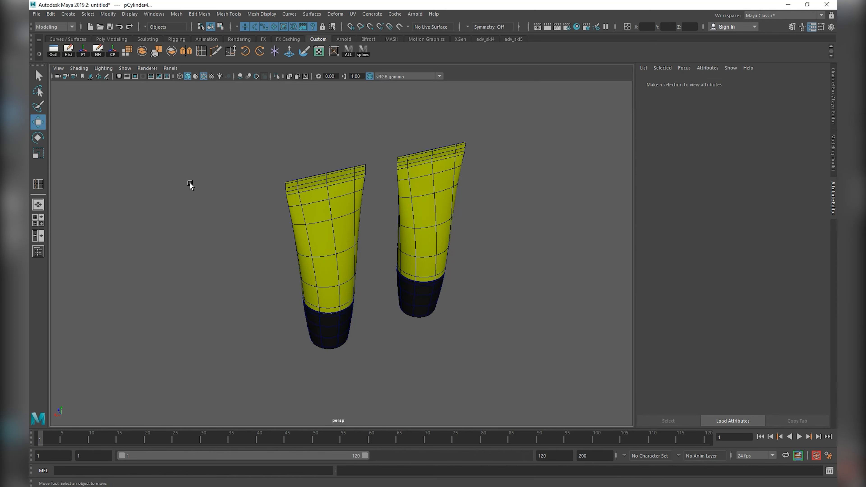
Apply Smooth to the original tube body and its cap, leaving the duplicated pair unsmoothed.
{"action": "left_click", "coordinate": [301, 214]}
{"action": "left_click", "coordinate": [126, 52]}
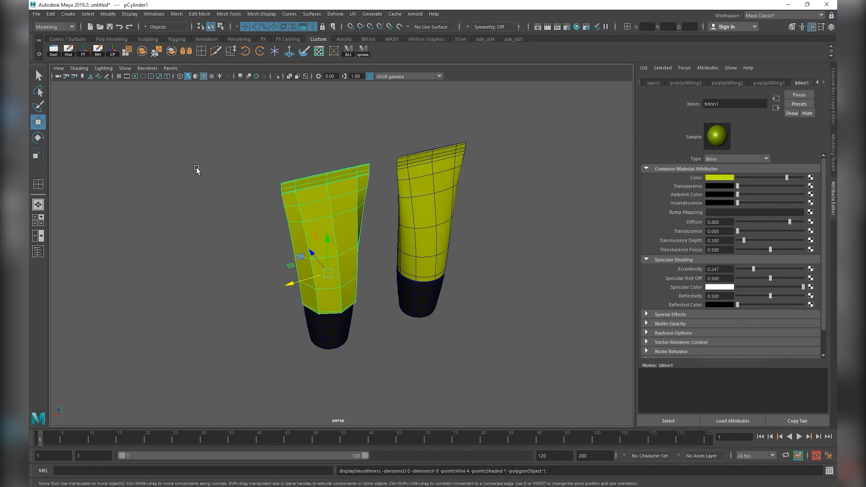
{"action": "left_click", "coordinate": [317, 343]}
{"action": "left_click", "coordinate": [127, 52]}
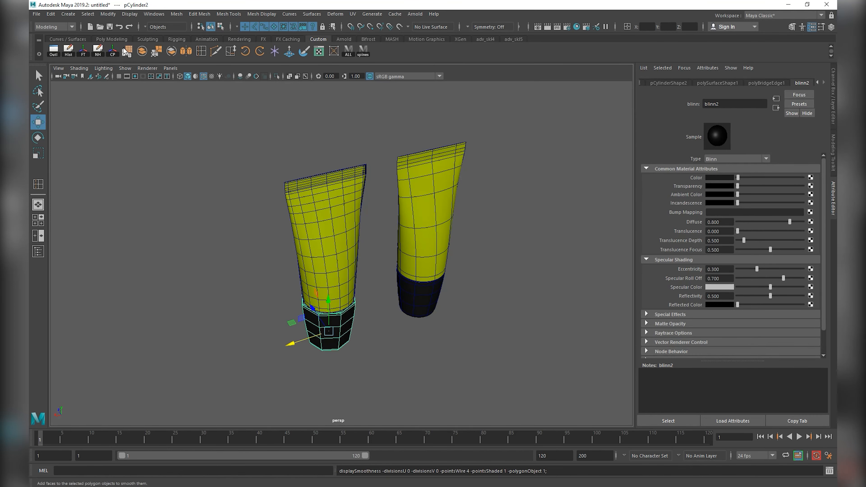
{"action": "left_click", "coordinate": [188, 186]}
{"action": "left_click", "coordinate": [330, 345]}
Switch from the perspective view to the front view and frame both tube and cap pairs against the reference image.
{"action": "key", "text": "space"}
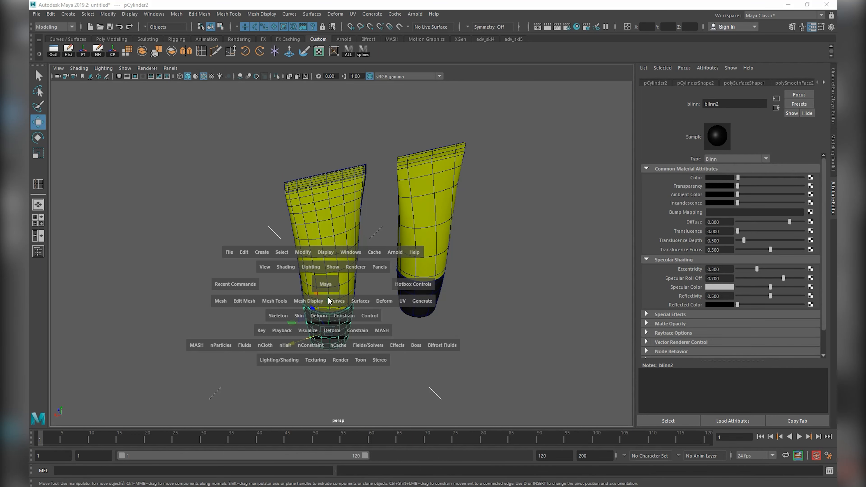
{"action": "left_click_drag", "start_coordinate": [325, 285], "coordinate": [329, 299]}
{"action": "scroll", "coordinate": [347, 253], "scroll_direction": "down", "scroll_amount": 2}
{"action": "scroll", "coordinate": [371, 217], "scroll_direction": "up", "scroll_amount": 3}
{"action": "mouse_move", "coordinate": [371, 218]}
{"action": "right_mouse_down"}
{"action": "mouse_move", "coordinate": [377, 210]}
{"action": "mouse_move", "coordinate": [362, 205]}
{"action": "right_mouse_up"}
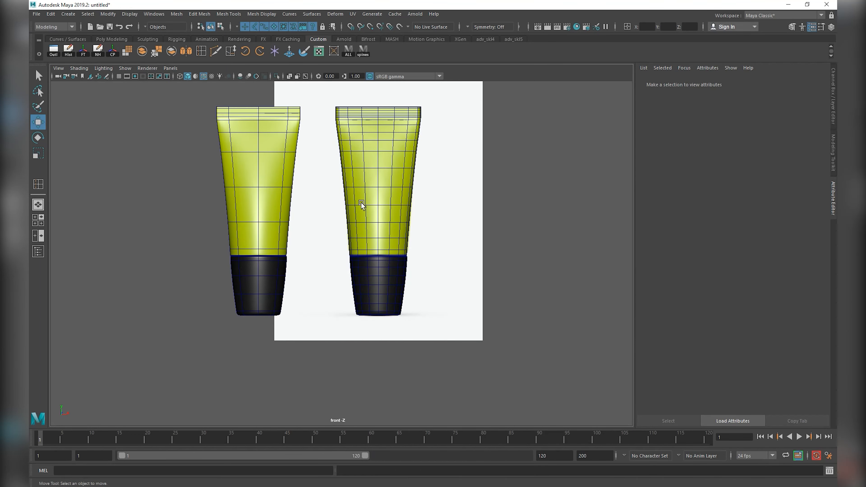
Take layer1 out of reference mode and hide it to remove the reference image from view, keeping layer2 visible.
{"action": "left_click", "coordinate": [834, 91]}
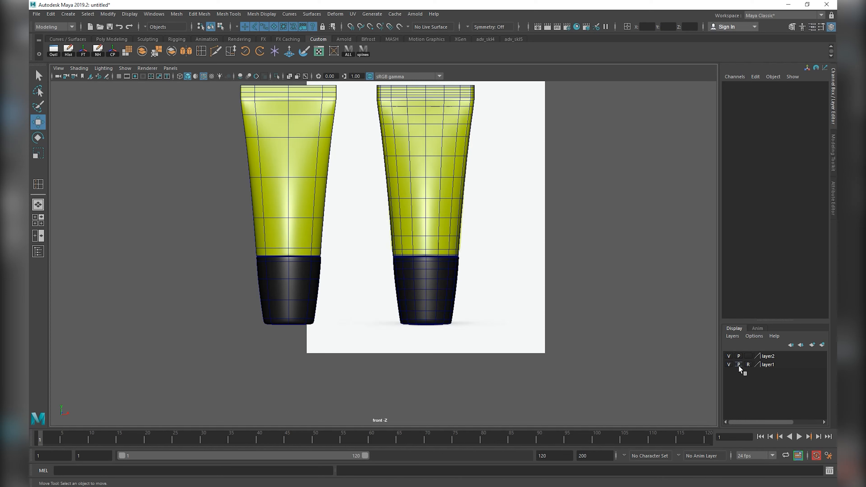
{"action": "scroll", "coordinate": [429, 244], "scroll_direction": "down", "scroll_amount": 2}
{"action": "left_click", "coordinate": [424, 243]}
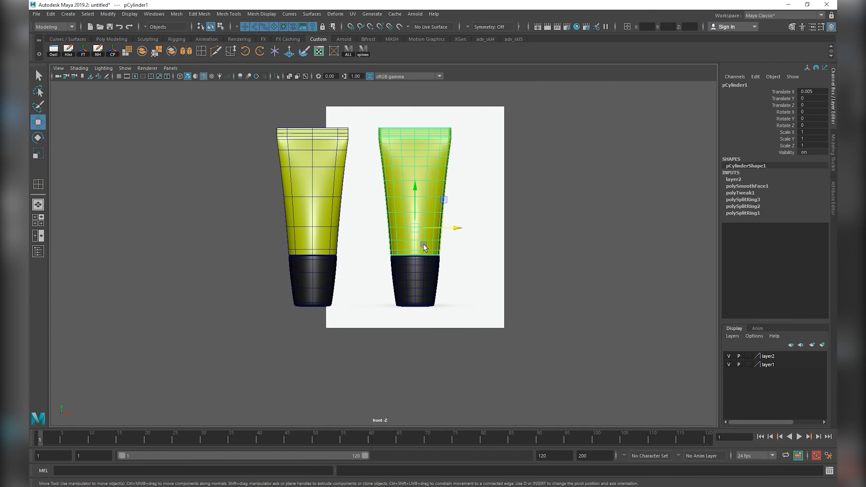
{"action": "left_click", "coordinate": [422, 265]}
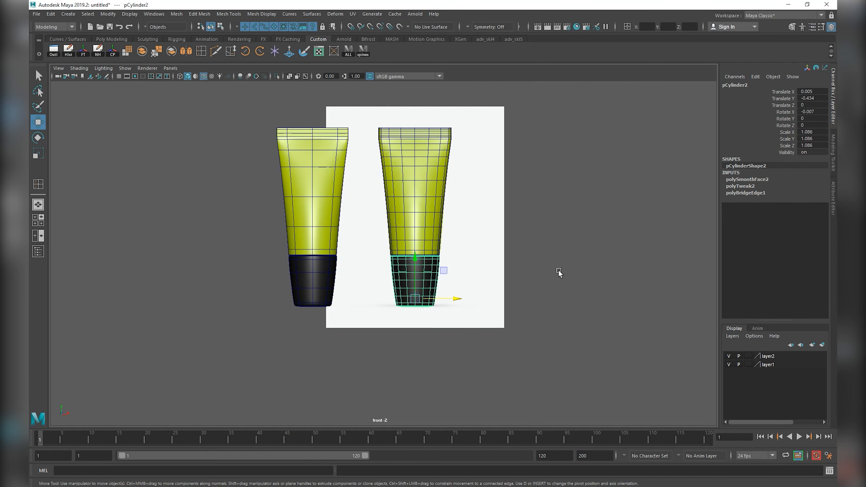
{"action": "left_click", "coordinate": [494, 260]}
{"action": "left_click", "coordinate": [729, 364]}
{"action": "left_click", "coordinate": [729, 356]}
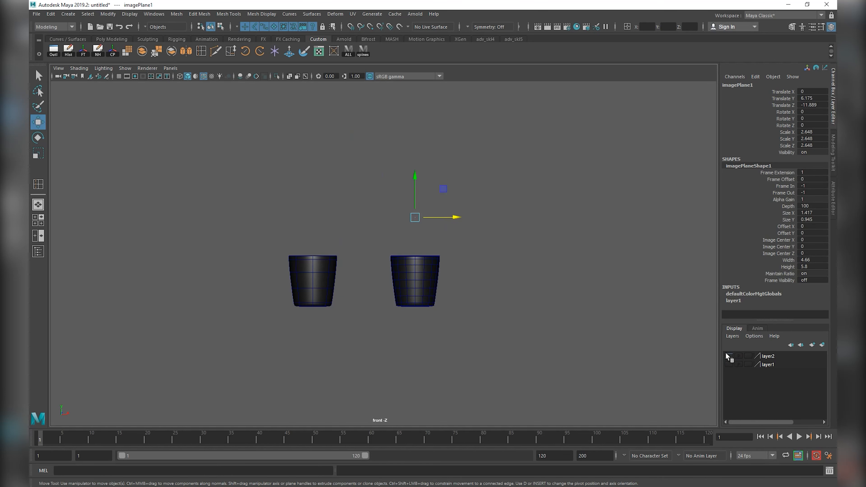
{"action": "left_click", "coordinate": [702, 358]}
{"action": "key", "text": "ctrl+z"}
{"action": "left_click", "coordinate": [731, 356]}
Select both tube bodies and both caps, freeze their transformations, delete their construction history, and clear the selection.
{"action": "left_click", "coordinate": [494, 328]}
{"action": "left_click_drag", "start_coordinate": [494, 328], "coordinate": [162, 135]}
{"action": "left_click", "coordinate": [85, 50]}
{"action": "left_click", "coordinate": [68, 51]}
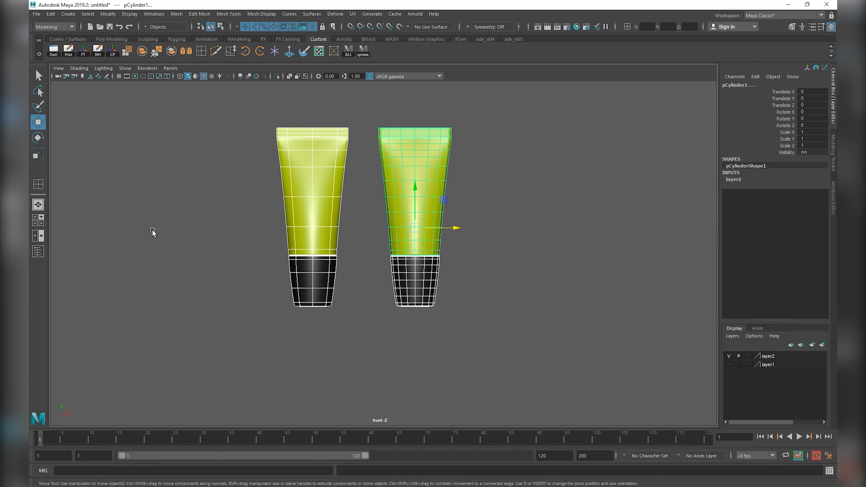
{"action": "left_click", "coordinate": [153, 232]}
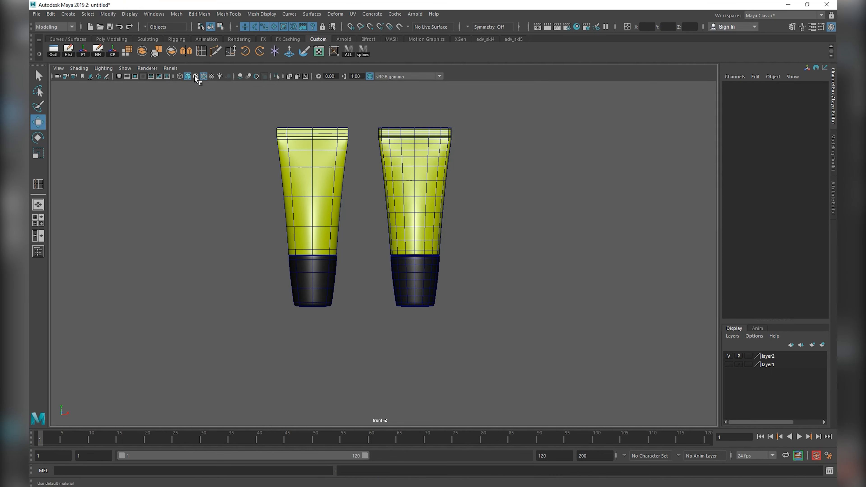
Turn off wireframe on shaded and examine the smoothed and unsmoothed tubes side by side in the front view.
{"action": "left_click", "coordinate": [204, 77]}
{"action": "middle_click_drag", "start_coordinate": [418, 242], "coordinate": [458, 275], "text": "alt"}
{"action": "scroll", "coordinate": [446, 333], "scroll_direction": "up", "scroll_amount": 1}
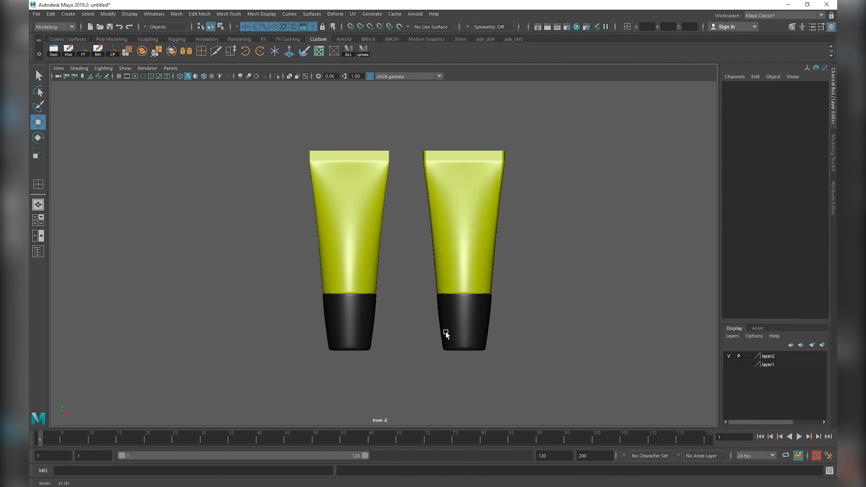
{"action": "scroll", "coordinate": [447, 332], "scroll_direction": "up", "scroll_amount": 4}
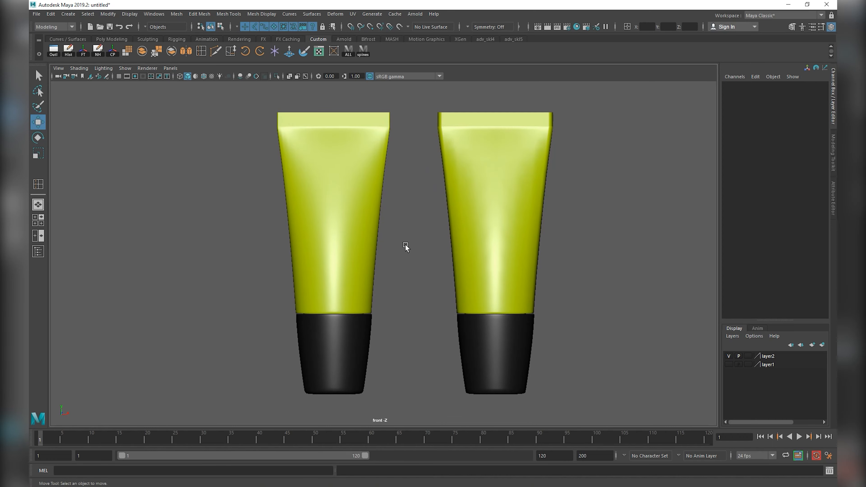